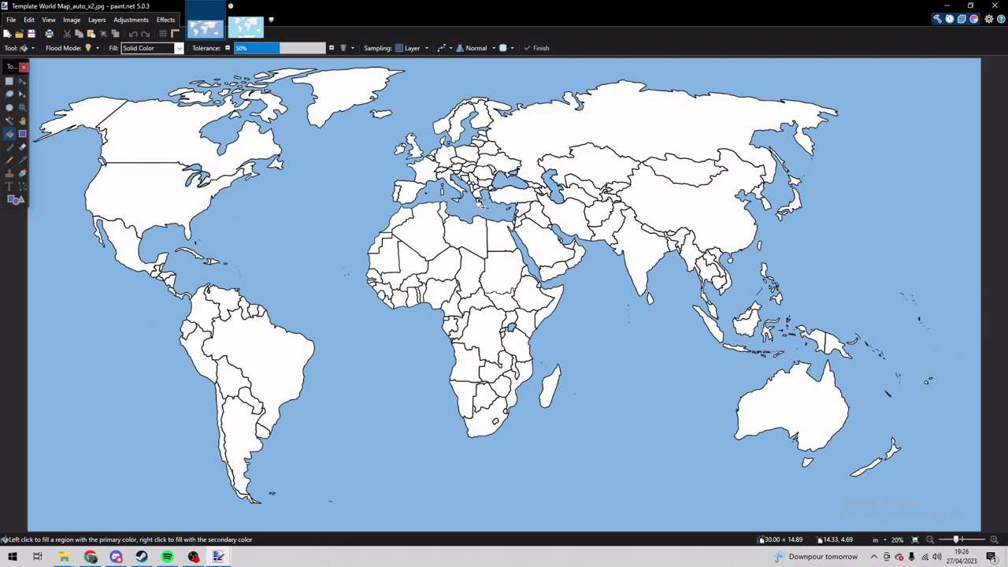
Bring up the Map Chart.png image and zoom the canvas to about 45%.
{"action": "left_click", "coordinate": [242, 30]}
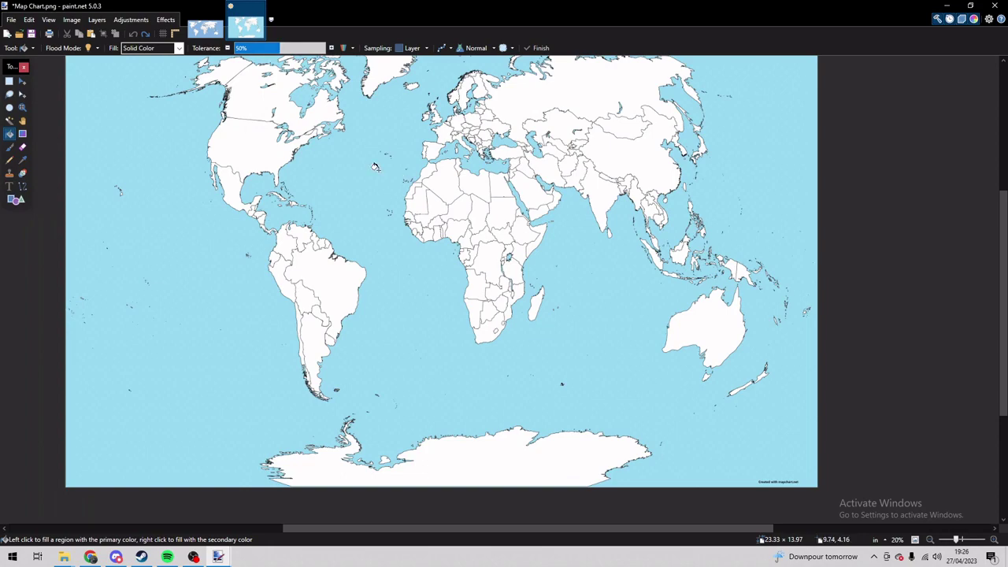
{"action": "scroll", "coordinate": [355, 155], "scroll_direction": "up", "scroll_amount": 3}
{"action": "scroll", "coordinate": [331, 197], "scroll_direction": "down", "scroll_amount": 1}
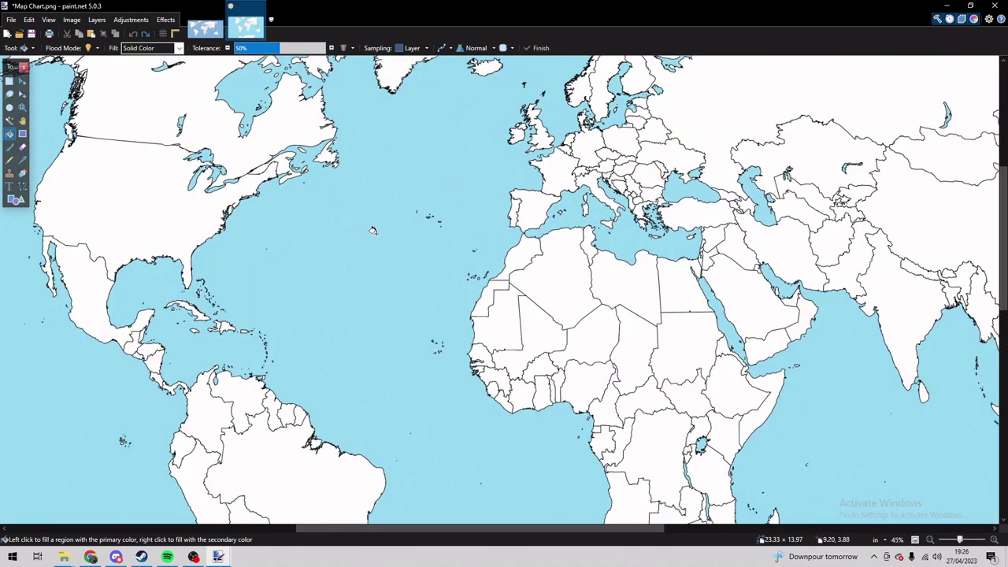
{"action": "scroll", "coordinate": [382, 234], "scroll_direction": "up", "scroll_amount": 3}
{"action": "scroll", "coordinate": [382, 233], "scroll_direction": "up", "scroll_amount": 15}
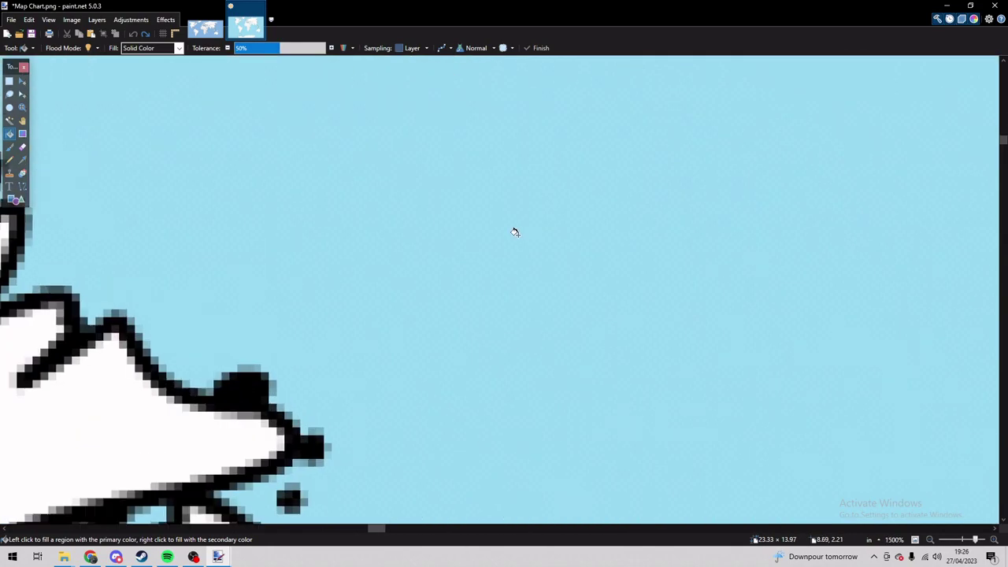
{"action": "scroll", "coordinate": [457, 243], "scroll_direction": "down", "scroll_amount": 15}
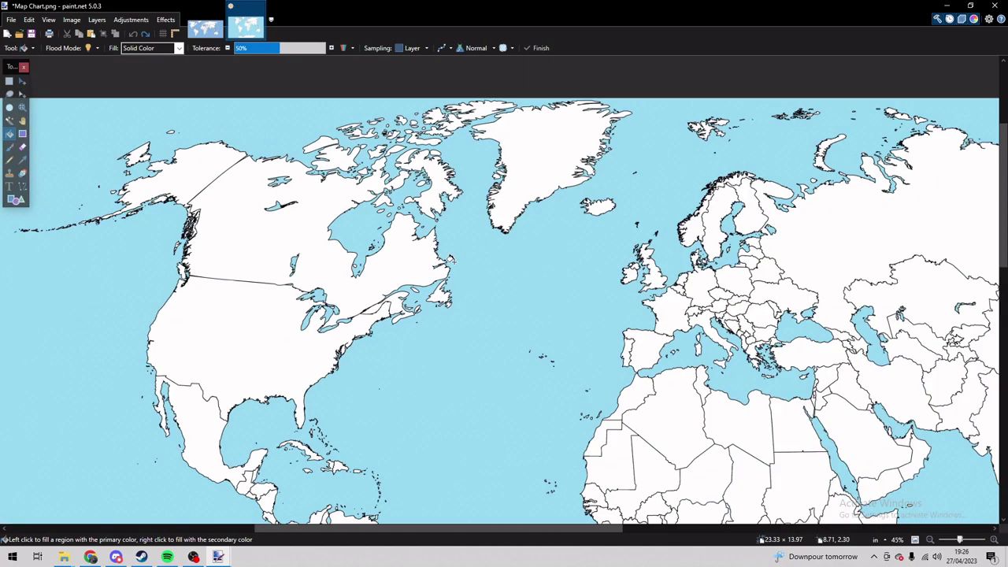
{"action": "scroll", "coordinate": [441, 264], "scroll_direction": "down", "scroll_amount": 2}
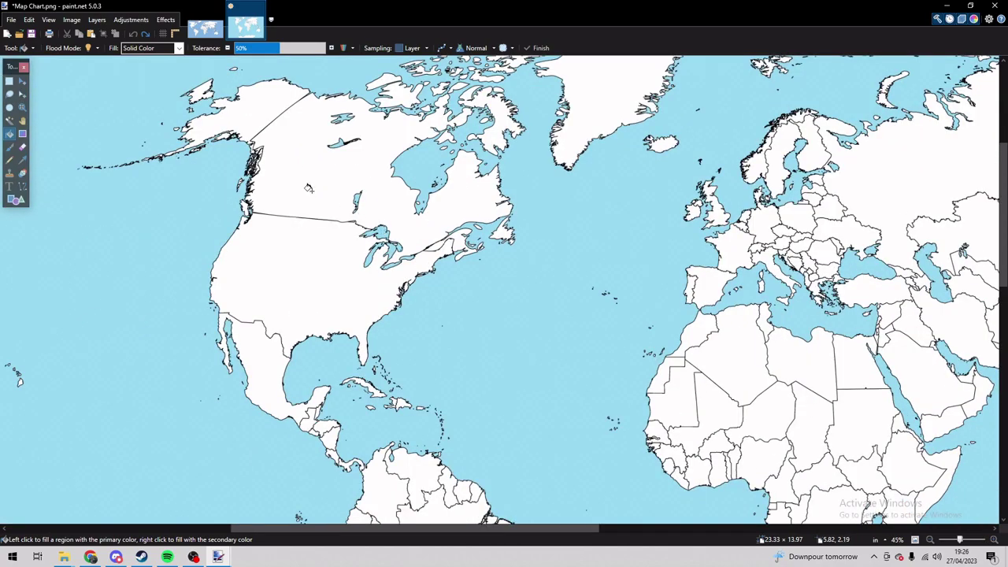
{"action": "scroll", "coordinate": [329, 196], "scroll_direction": "up", "scroll_amount": 2}
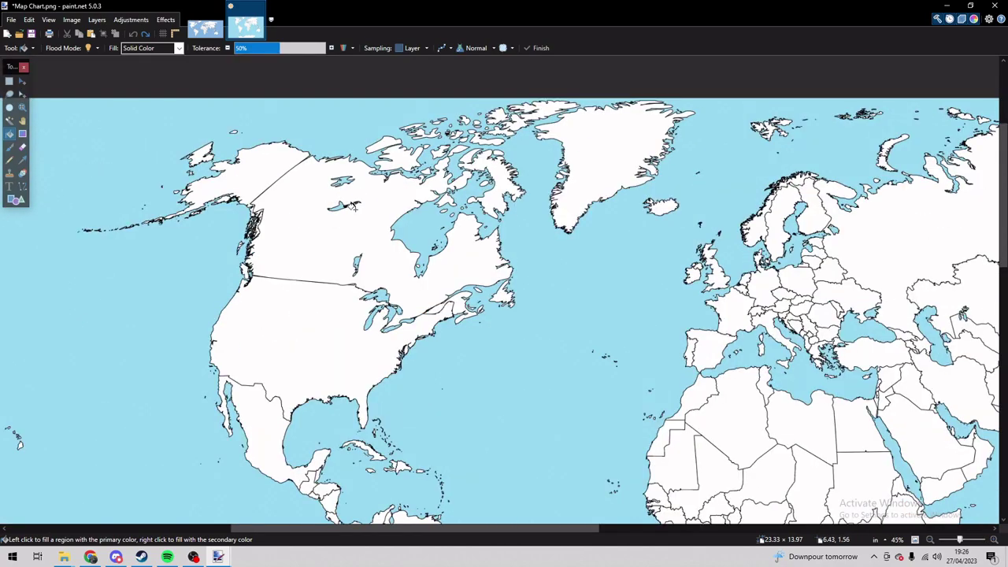
Fill Canada, the USA, New Brunswick, Newfoundland and Baffin Island red.
{"action": "left_click", "coordinate": [325, 244]}
{"action": "left_click", "coordinate": [321, 310]}
{"action": "left_click", "coordinate": [463, 312]}
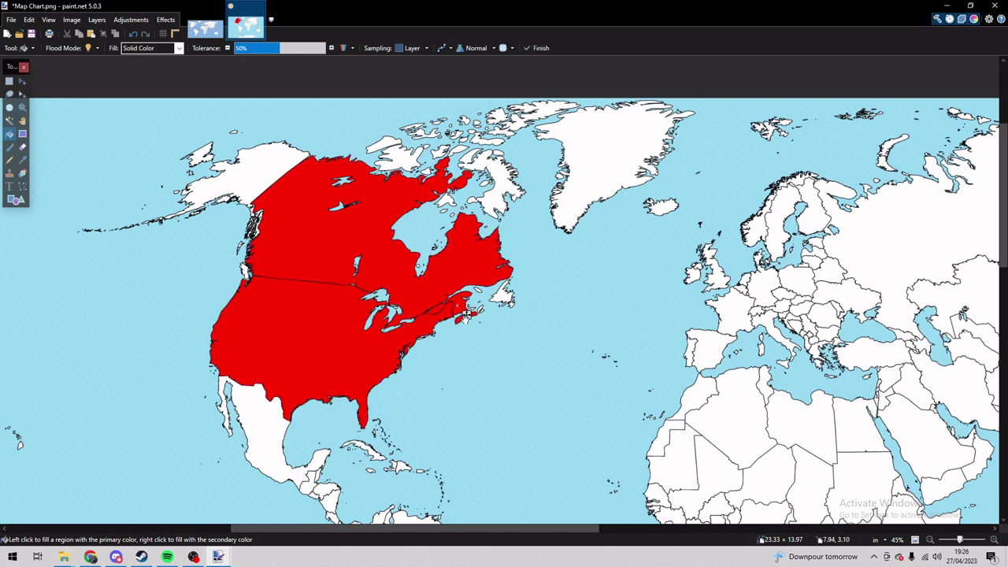
{"action": "left_click", "coordinate": [494, 296]}
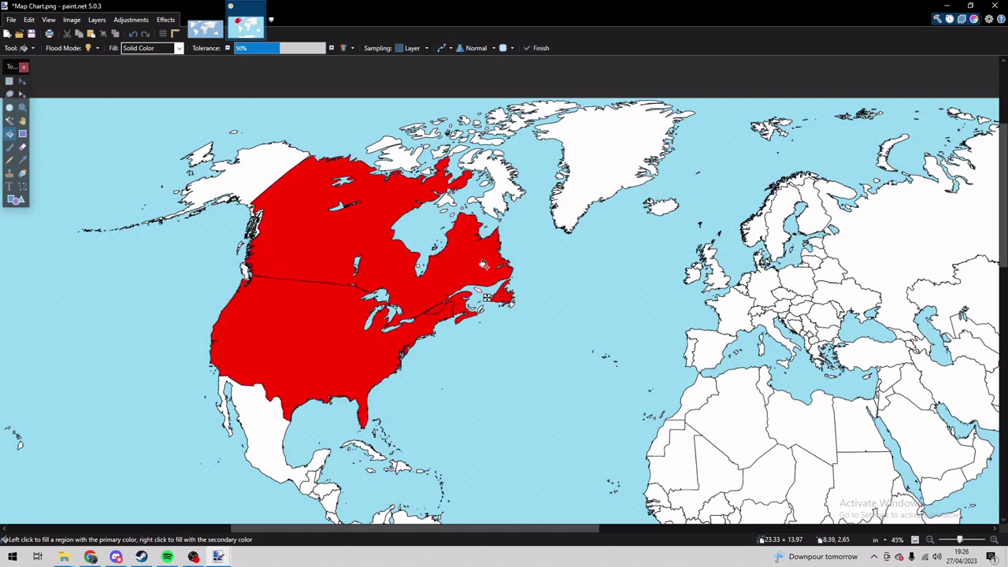
{"action": "left_click", "coordinate": [498, 192]}
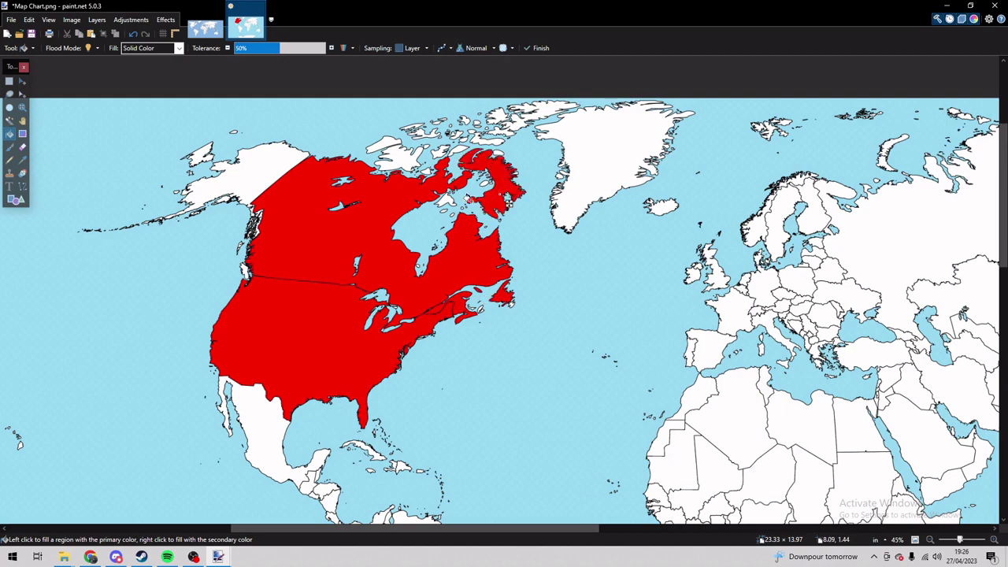
Undo the red fills on the islands, the USA and Canada.
{"action": "scroll", "coordinate": [456, 208], "scroll_direction": "up", "scroll_amount": 6}
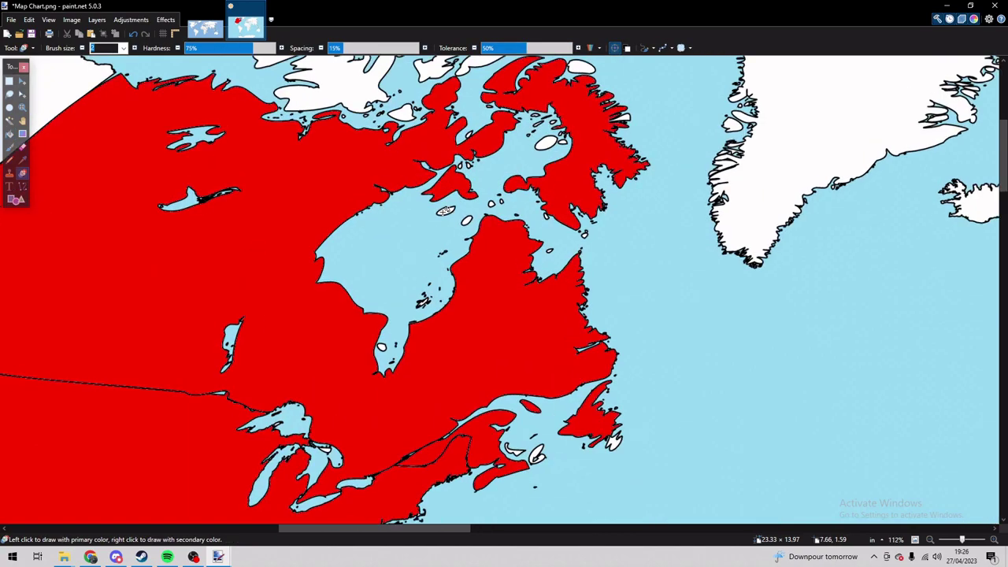
{"action": "scroll", "coordinate": [462, 212], "scroll_direction": "down", "scroll_amount": 5}
{"action": "key", "text": "ctrl+z"}
{"action": "key", "text": "ctrl+z"}
{"action": "key", "text": "ctrl+z"}
{"action": "key", "text": "ctrl+z"}
{"action": "key", "text": "ctrl+z"}
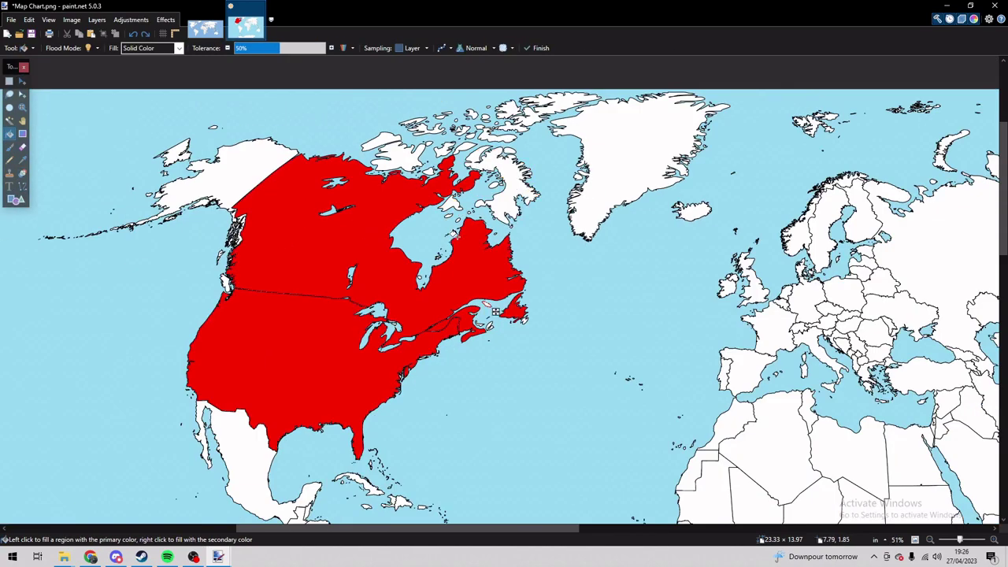
{"action": "key", "text": "ctrl+z"}
{"action": "key", "text": "ctrl+z"}
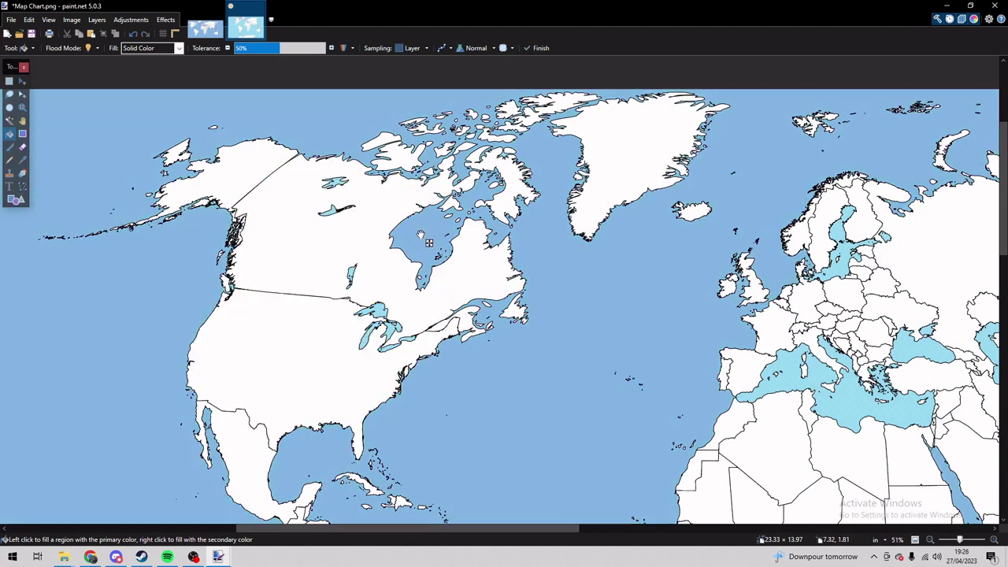
Try filling the ocean a darker blue, then undo it.
{"action": "left_click", "coordinate": [417, 234]}
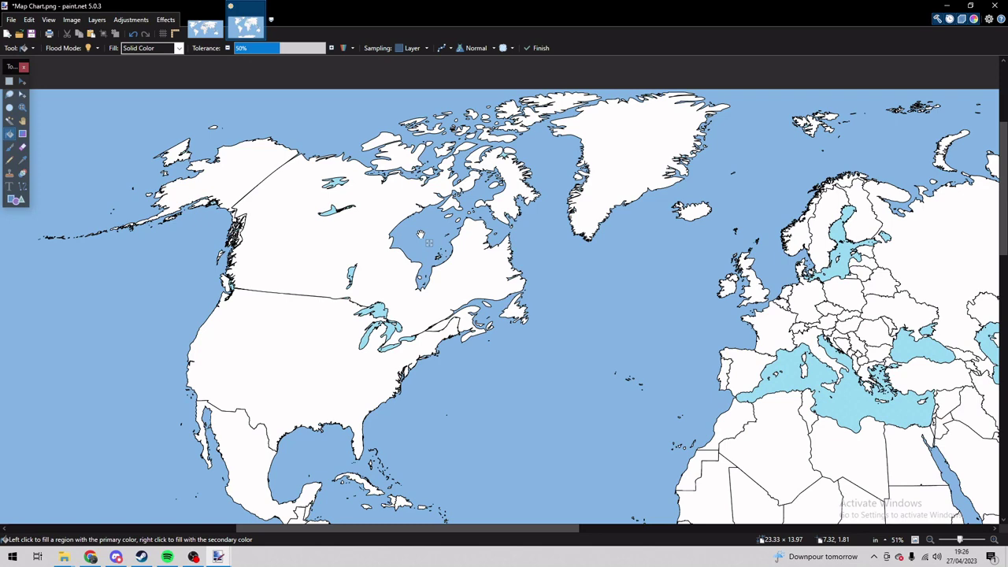
{"action": "key", "text": "ctrl+z"}
{"action": "scroll", "coordinate": [418, 244], "scroll_direction": "up", "scroll_amount": 6}
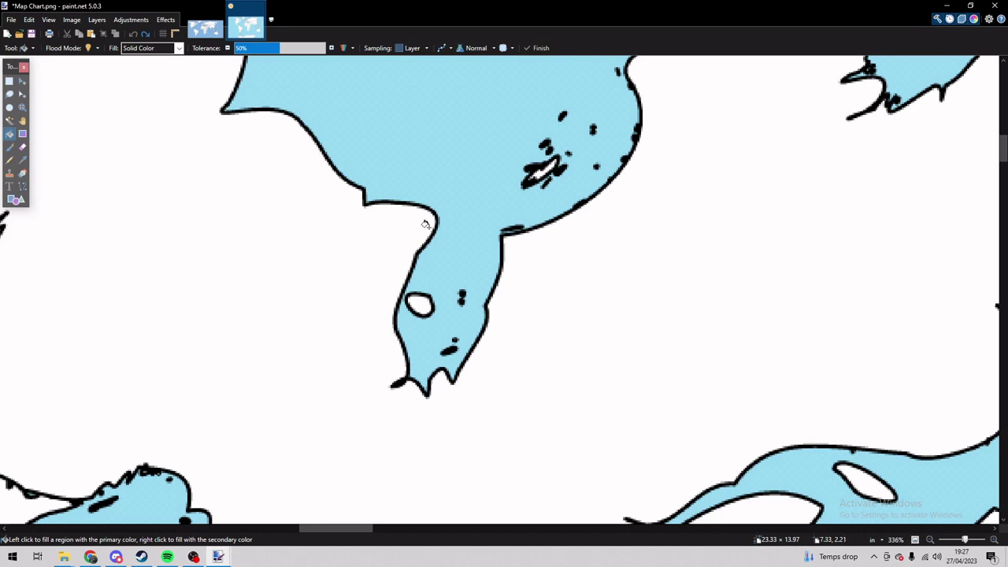
Compare against the template world map, then return to Map Chart.png with the Paintbrush.
{"action": "left_click", "coordinate": [204, 29]}
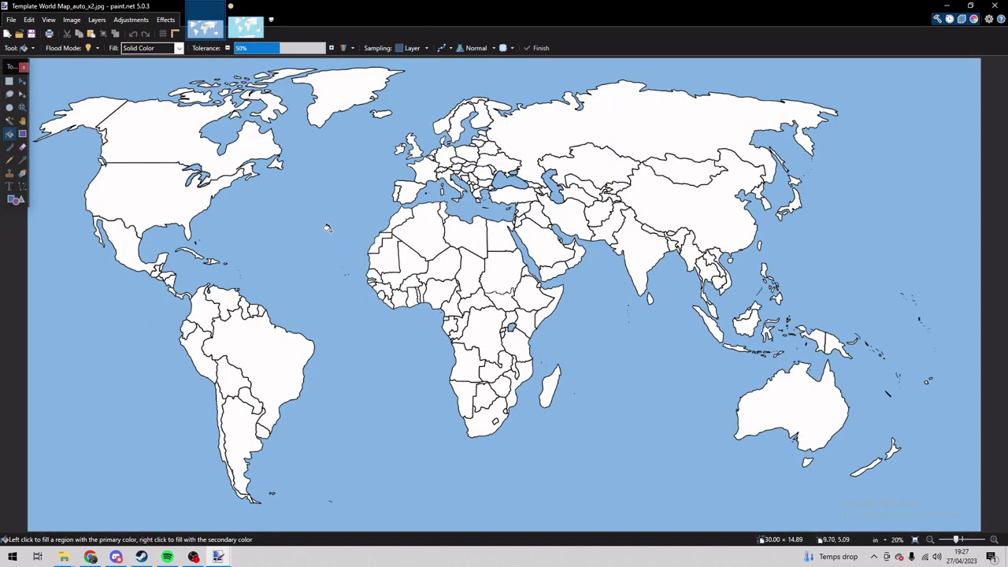
{"action": "left_click", "coordinate": [246, 27]}
{"action": "scroll", "coordinate": [441, 253], "scroll_direction": "up", "scroll_amount": 5}
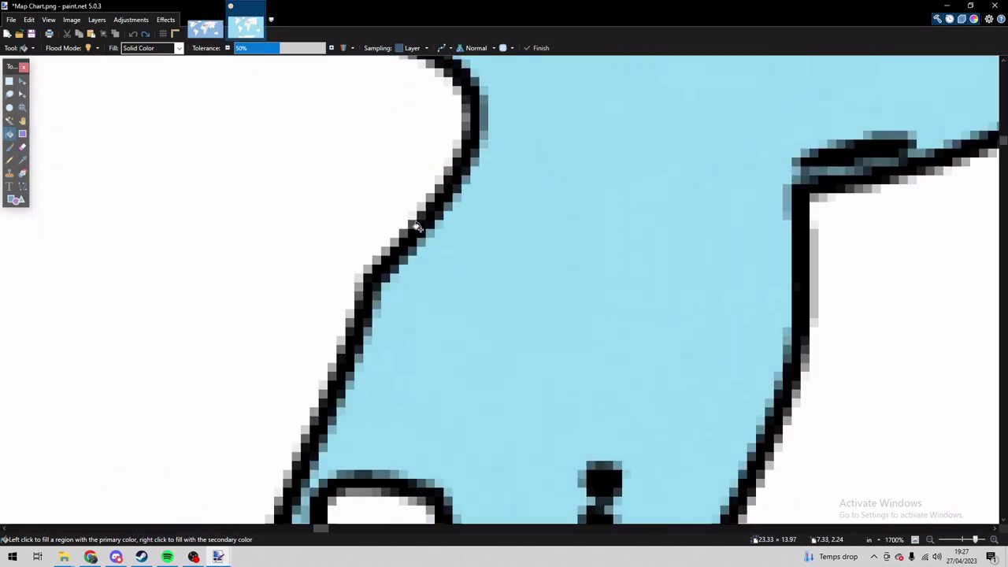
{"action": "scroll", "coordinate": [417, 227], "scroll_direction": "down", "scroll_amount": 10}
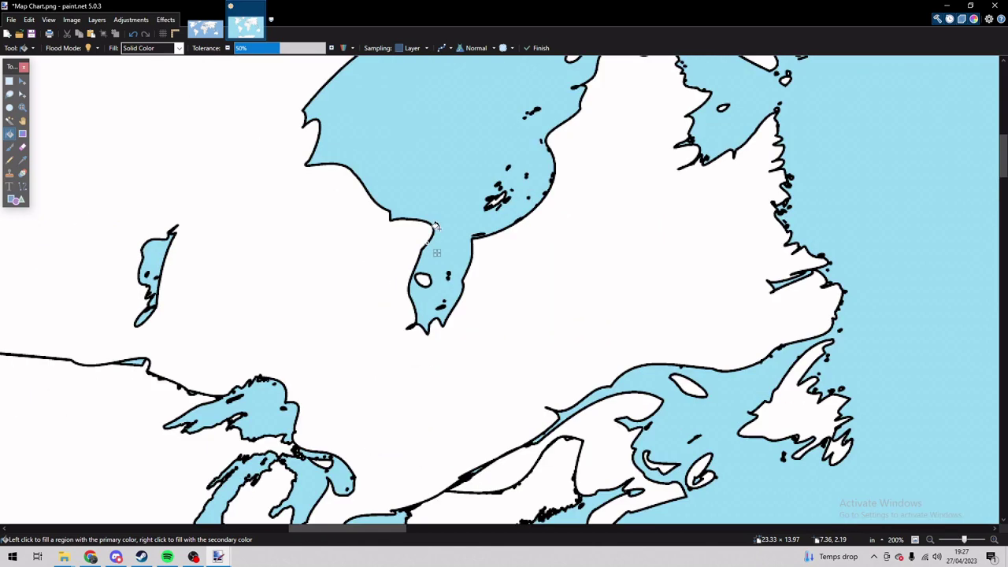
{"action": "key", "text": "b"}
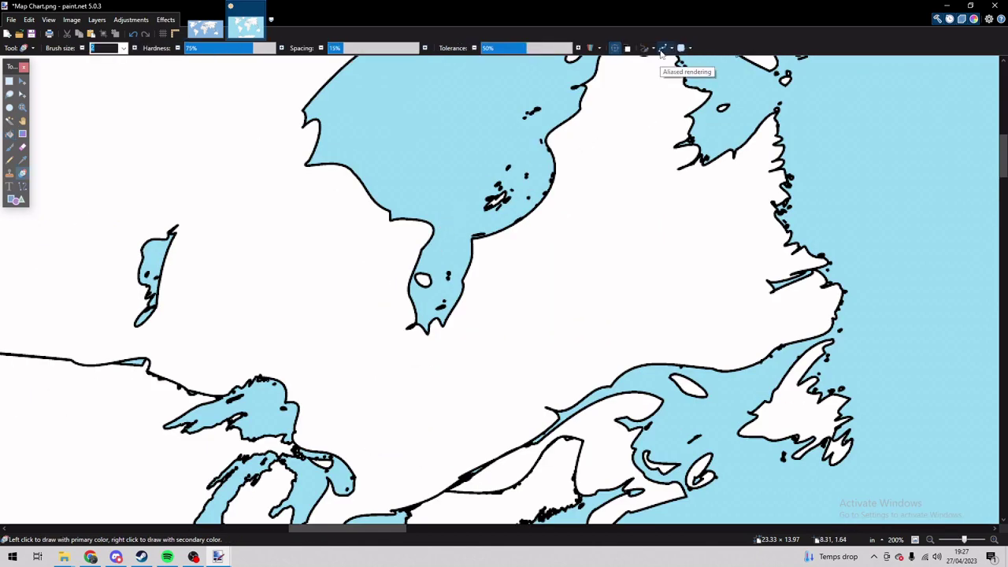
{"action": "scroll", "coordinate": [466, 290], "scroll_direction": "up", "scroll_amount": 3}
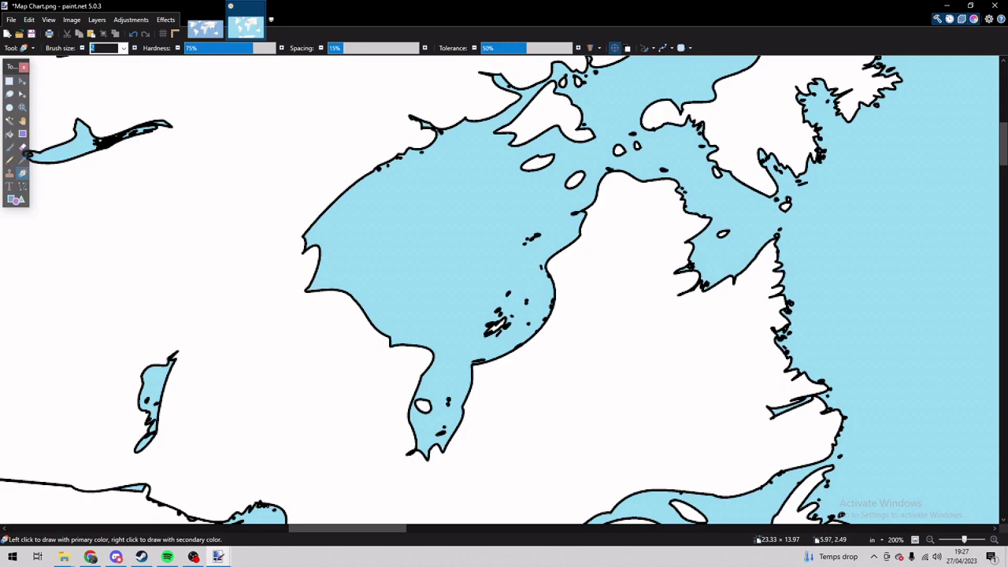
Fill the Great Lakes (Michigan, Huron, Superior, Erie, Ontario) with ocean blue.
{"action": "key", "text": "f"}
{"action": "scroll", "coordinate": [473, 248], "scroll_direction": "down", "scroll_amount": 6}
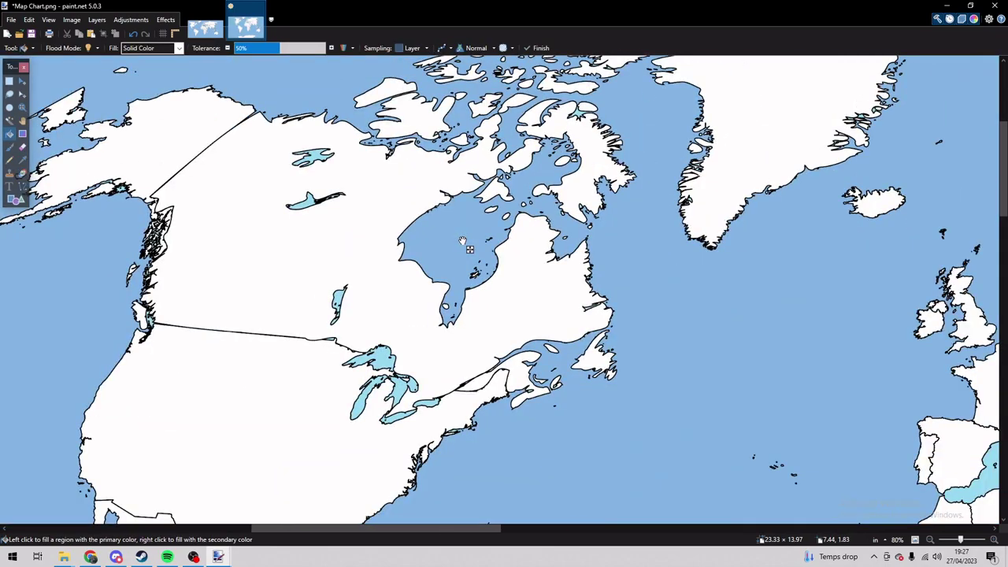
{"action": "scroll", "coordinate": [501, 252], "scroll_direction": "down", "scroll_amount": 3}
{"action": "scroll", "coordinate": [501, 252], "scroll_direction": "right", "scroll_amount": 5}
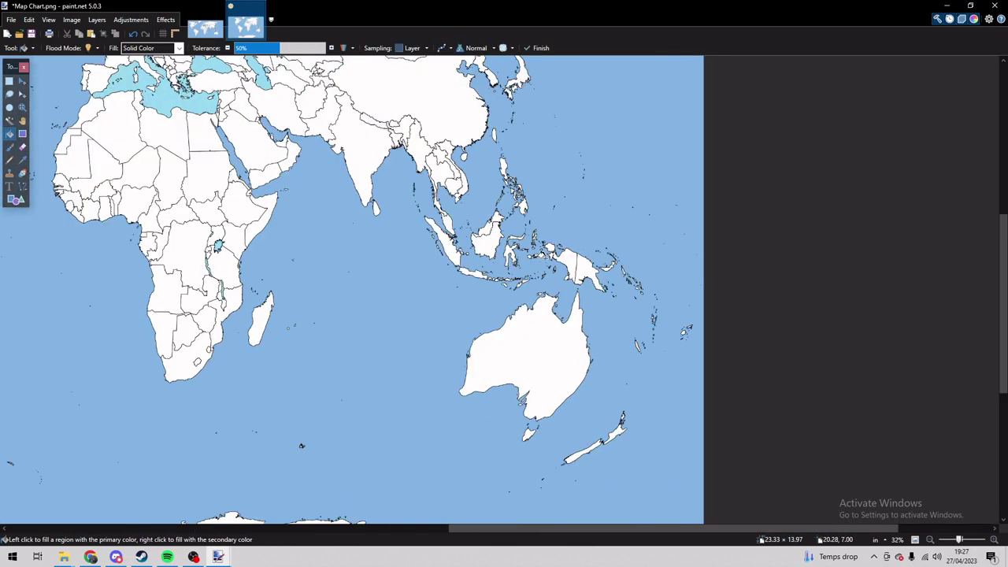
{"action": "scroll", "coordinate": [543, 255], "scroll_direction": "down", "scroll_amount": 5}
{"action": "scroll", "coordinate": [444, 285], "scroll_direction": "left", "scroll_amount": 8}
{"action": "scroll", "coordinate": [445, 285], "scroll_direction": "up", "scroll_amount": 5}
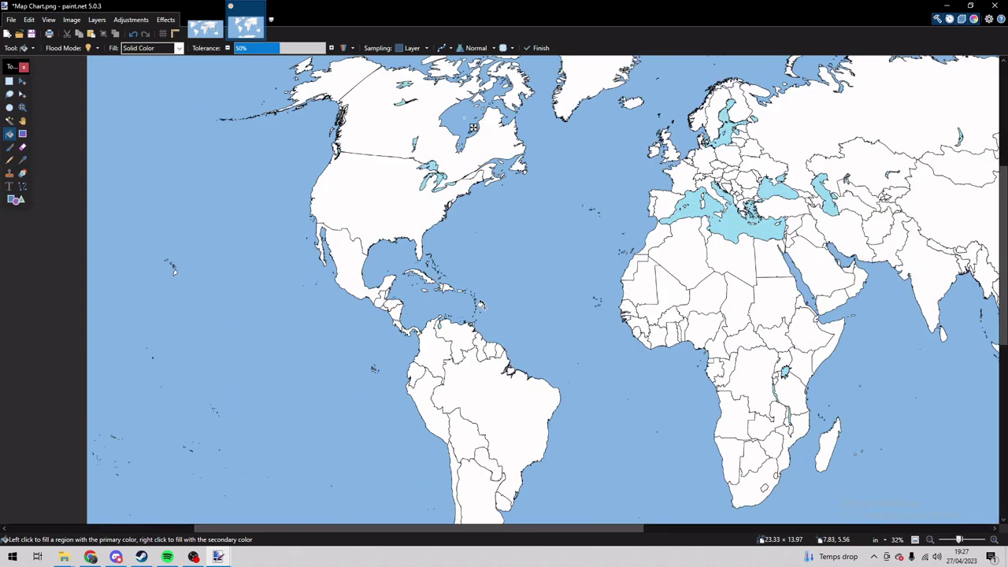
{"action": "scroll", "coordinate": [438, 322], "scroll_direction": "up", "scroll_amount": 5}
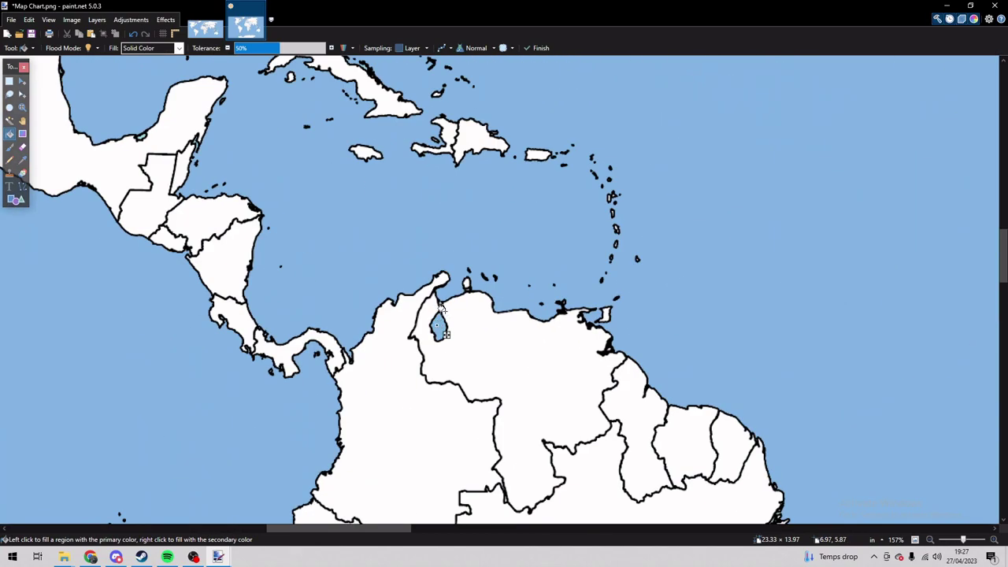
{"action": "scroll", "coordinate": [442, 309], "scroll_direction": "up", "scroll_amount": 5}
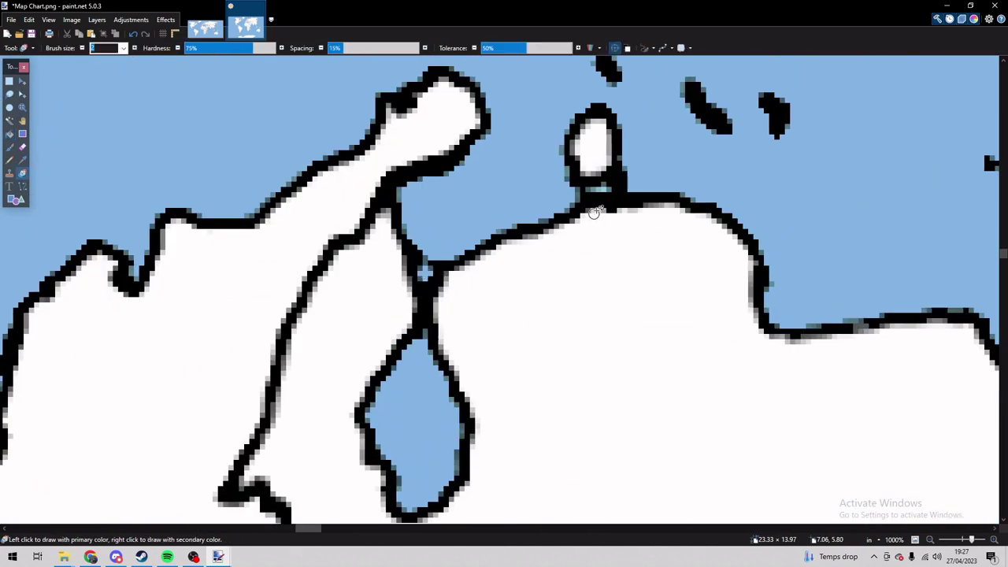
{"action": "key", "text": "r"}
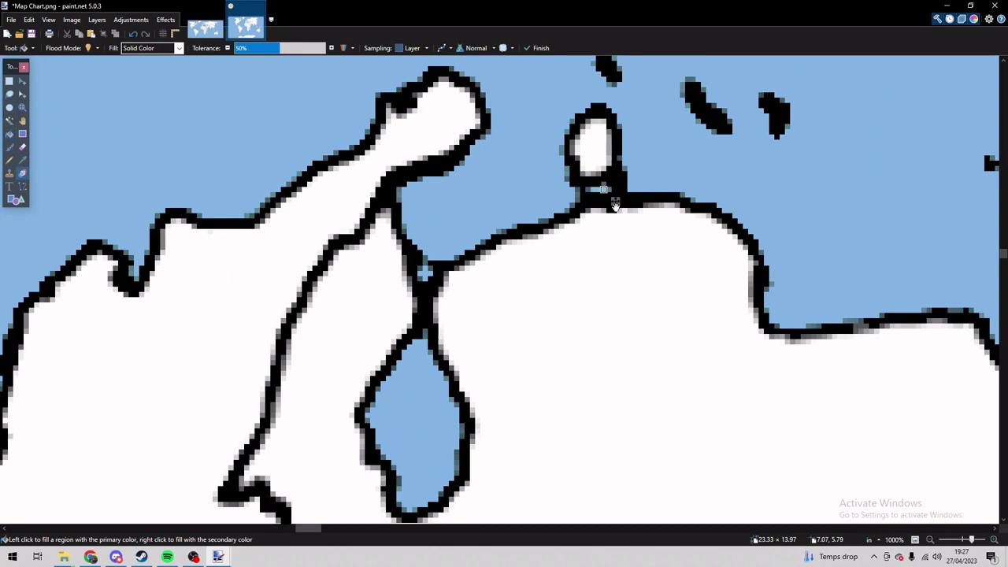
{"action": "scroll", "coordinate": [604, 193], "scroll_direction": "down", "scroll_amount": 4}
{"action": "scroll", "coordinate": [467, 296], "scroll_direction": "left", "scroll_amount": 5}
{"action": "scroll", "coordinate": [441, 329], "scroll_direction": "down", "scroll_amount": 3}
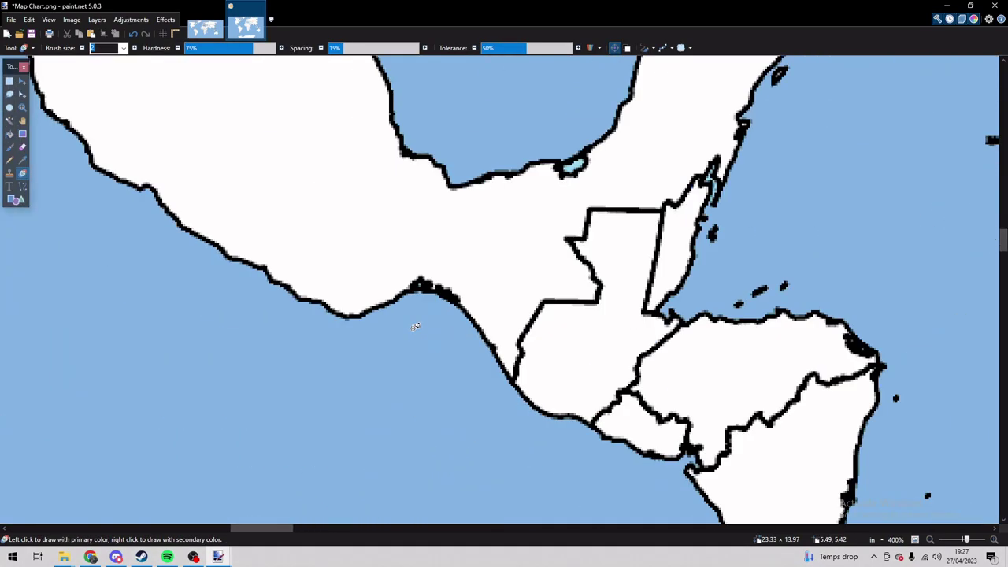
{"action": "scroll", "coordinate": [622, 318], "scroll_direction": "down", "scroll_amount": 2}
{"action": "scroll", "coordinate": [602, 276], "scroll_direction": "up", "scroll_amount": 5}
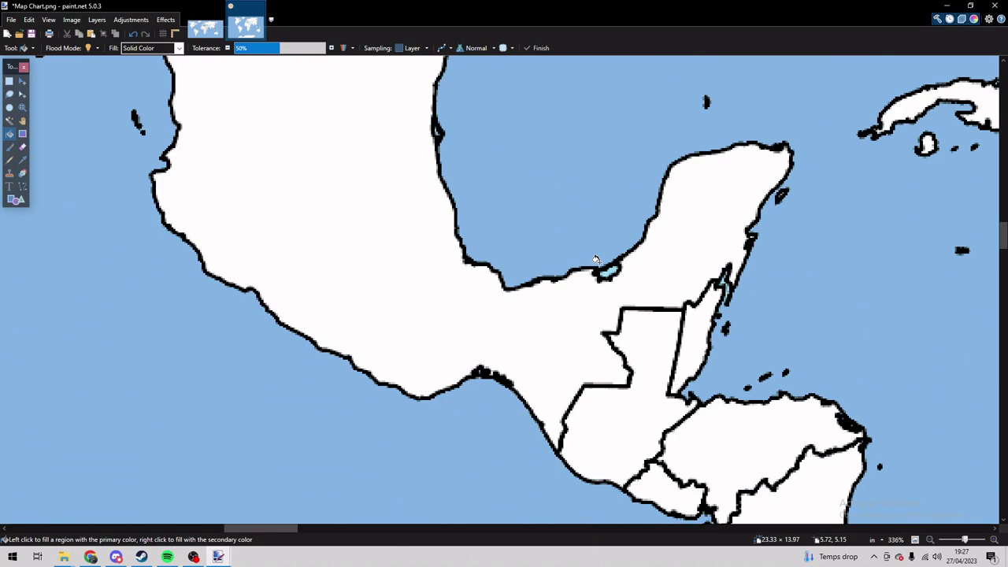
{"action": "scroll", "coordinate": [598, 279], "scroll_direction": "down", "scroll_amount": 2}
{"action": "scroll", "coordinate": [583, 286], "scroll_direction": "up", "scroll_amount": 6}
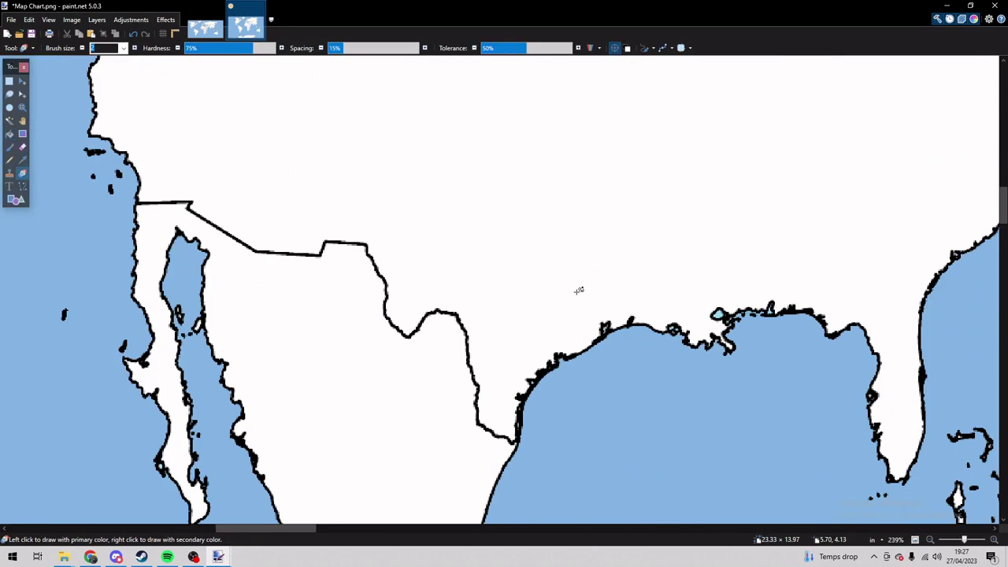
{"action": "scroll", "coordinate": [522, 332], "scroll_direction": "down", "scroll_amount": 4}
{"action": "scroll", "coordinate": [662, 254], "scroll_direction": "up", "scroll_amount": 1}
{"action": "key", "text": "f"}
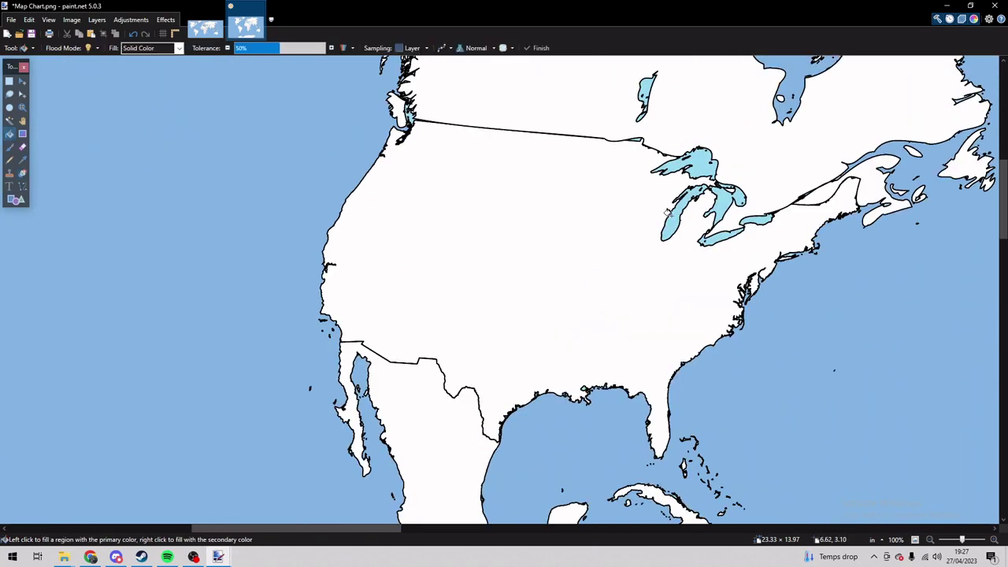
{"action": "left_click", "coordinate": [675, 216]}
{"action": "scroll", "coordinate": [729, 198], "scroll_direction": "up", "scroll_amount": 4}
{"action": "left_click", "coordinate": [736, 189]}
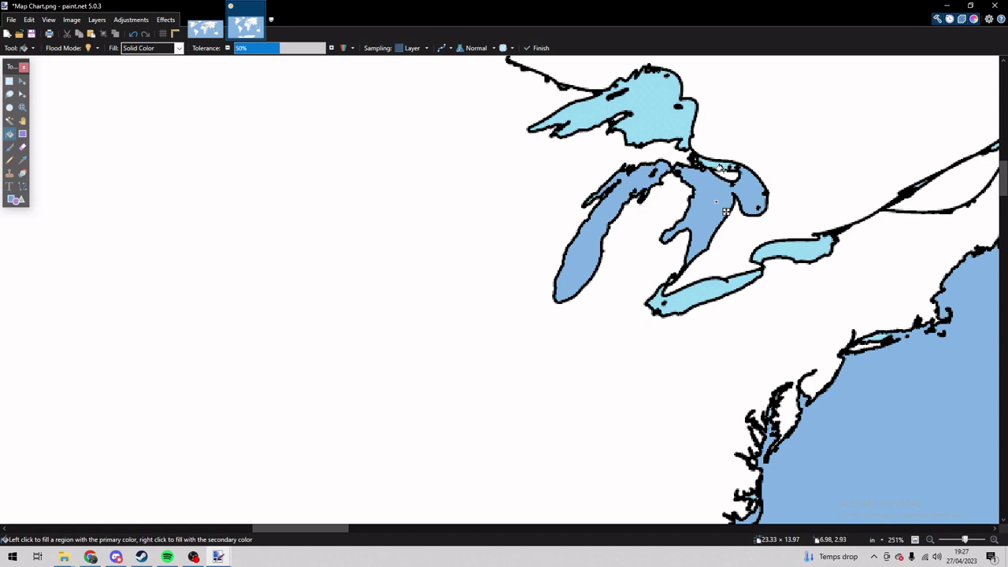
{"action": "left_click", "coordinate": [664, 123]}
{"action": "left_click", "coordinate": [704, 291]}
{"action": "left_click", "coordinate": [791, 251]}
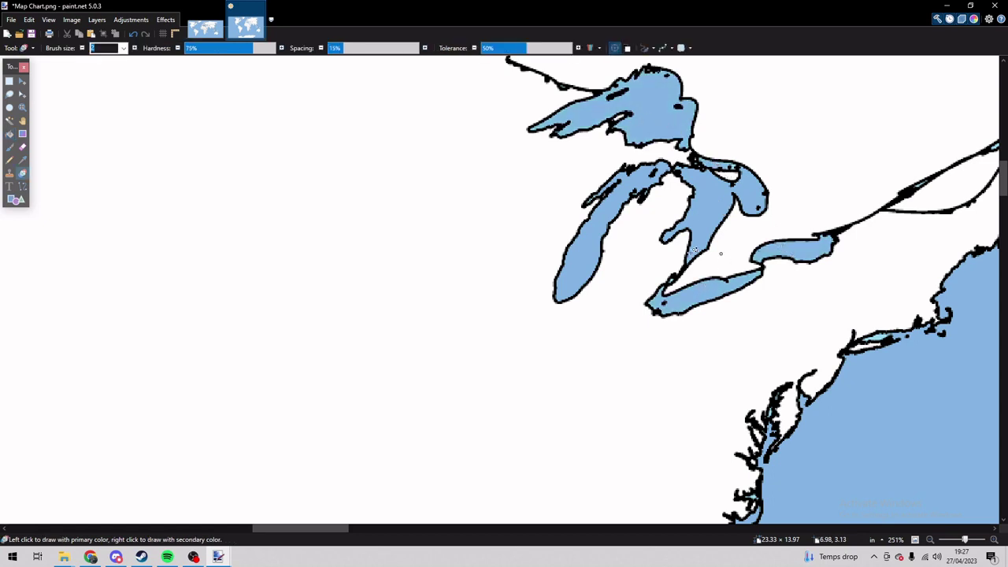
Fill the narrow lakes and their leftover small cyan patches with ocean blue.
{"action": "scroll", "coordinate": [449, 330], "scroll_direction": "up", "scroll_amount": 4}
{"action": "left_click", "coordinate": [482, 362]}
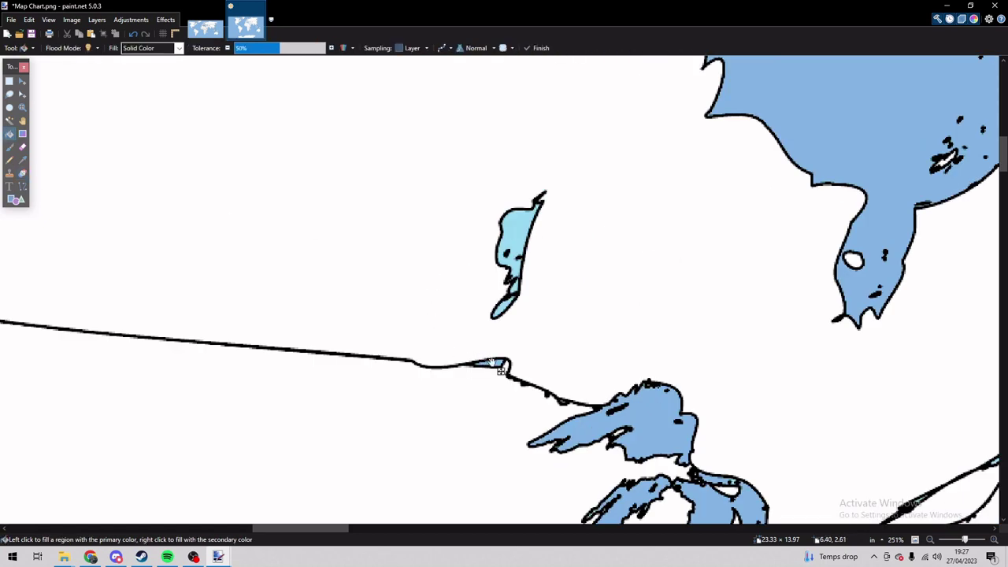
{"action": "left_click", "coordinate": [523, 248]}
{"action": "left_click_drag", "start_coordinate": [523, 239], "coordinate": [515, 313]}
{"action": "key", "text": "r"}
{"action": "scroll", "coordinate": [628, 304], "scroll_direction": "up", "scroll_amount": 5}
{"action": "key", "text": "f"}
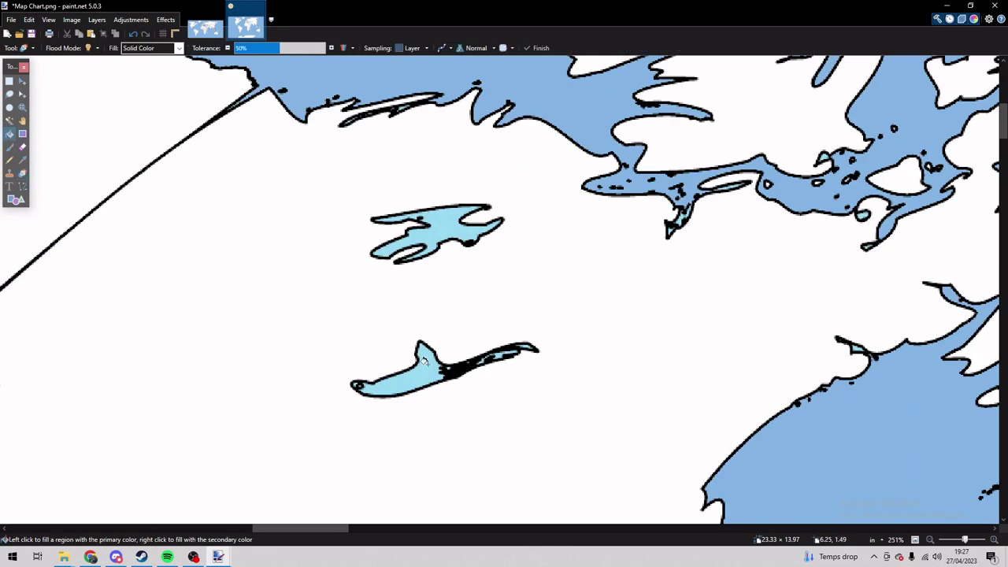
{"action": "left_click", "coordinate": [465, 364]}
{"action": "key", "text": "r"}
{"action": "scroll", "coordinate": [475, 366], "scroll_direction": "up", "scroll_amount": 5}
{"action": "key", "text": "f"}
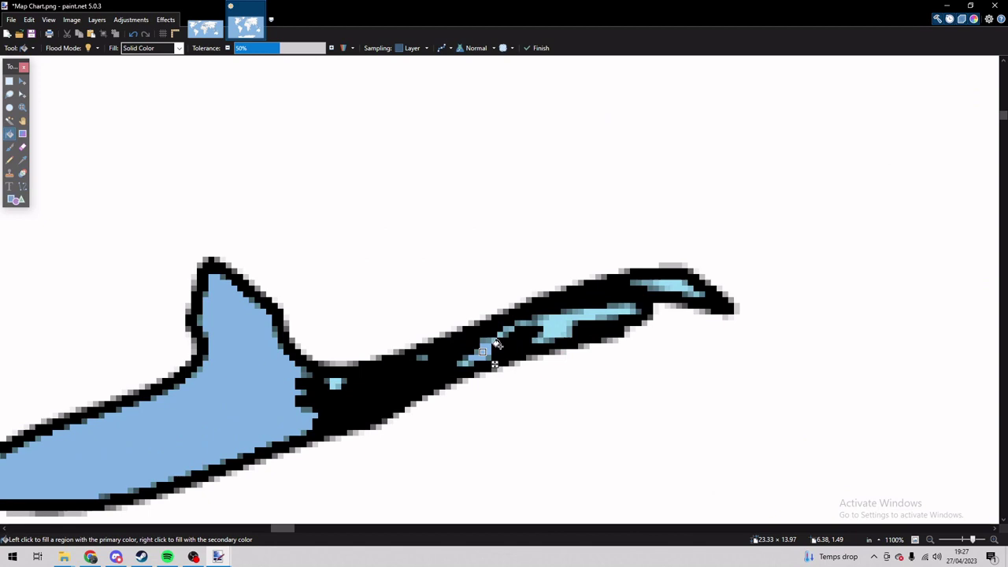
{"action": "left_click", "coordinate": [546, 328]}
{"action": "left_click", "coordinate": [660, 280]}
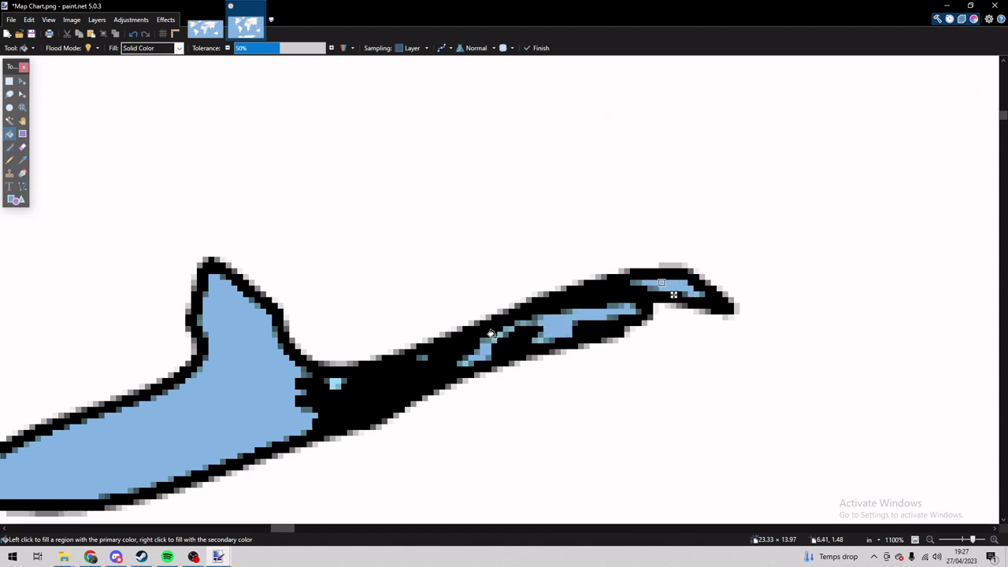
{"action": "left_click", "coordinate": [422, 357]}
{"action": "left_click", "coordinate": [334, 383]}
Fill the Alaskan lake with ocean blue.
{"action": "key", "text": "r"}
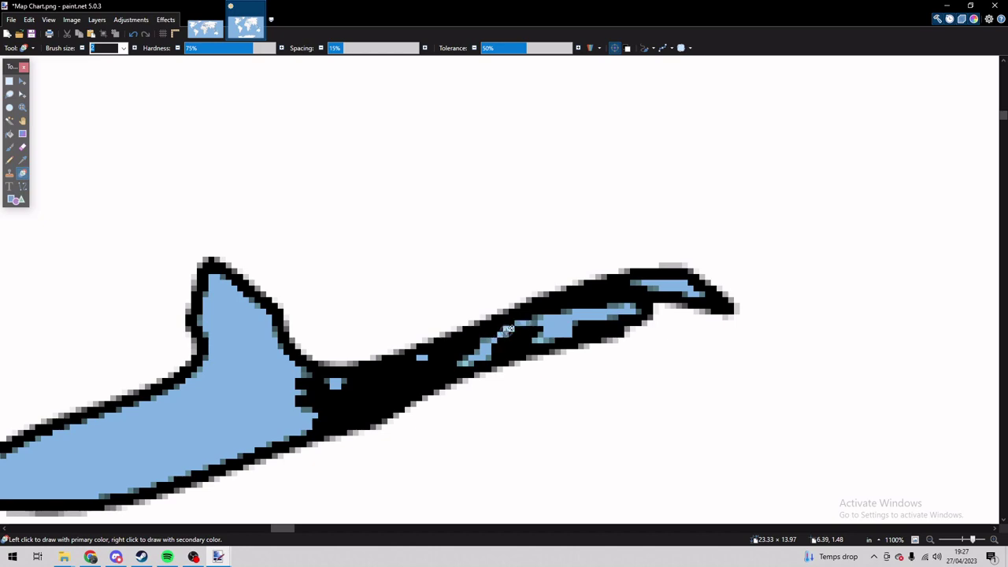
{"action": "scroll", "coordinate": [511, 331], "scroll_direction": "down", "scroll_amount": 8}
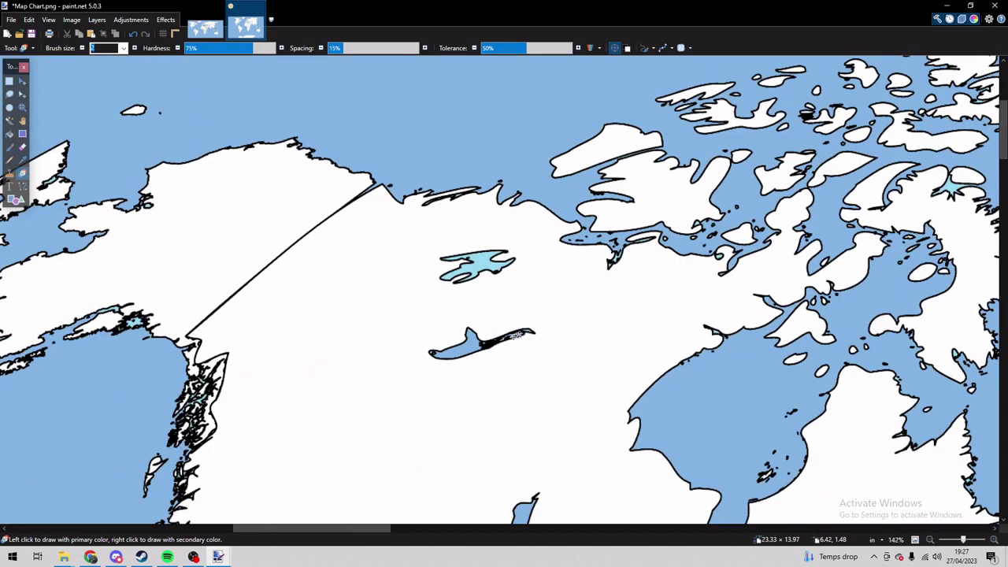
{"action": "key", "text": "f"}
{"action": "left_click", "coordinate": [477, 266]}
{"action": "scroll", "coordinate": [472, 299], "scroll_direction": "left", "scroll_amount": 5}
{"action": "scroll", "coordinate": [473, 299], "scroll_direction": "up", "scroll_amount": 2}
{"action": "scroll", "coordinate": [443, 317], "scroll_direction": "up", "scroll_amount": 3}
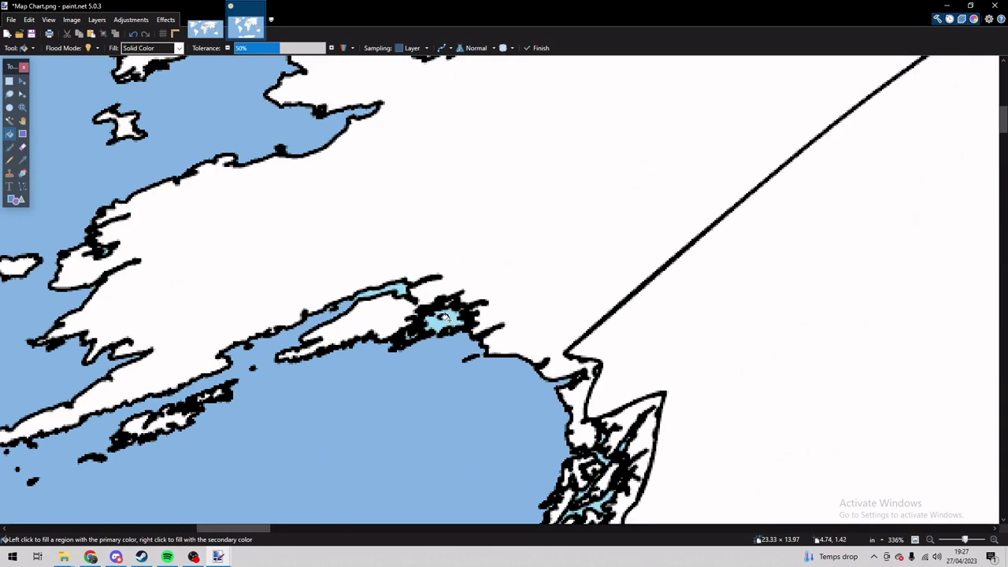
Fill the Mediterranean, Black Sea and Caspian Sea with ocean blue.
{"action": "key", "text": "r"}
{"action": "scroll", "coordinate": [445, 315], "scroll_direction": "down", "scroll_amount": 8}
{"action": "scroll", "coordinate": [449, 313], "scroll_direction": "right", "scroll_amount": 5}
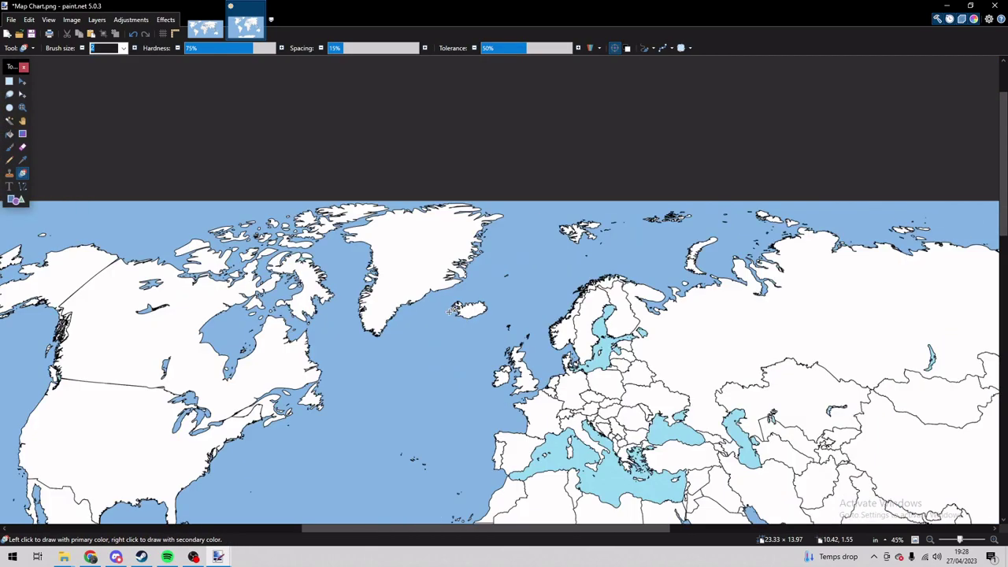
{"action": "scroll", "coordinate": [450, 311], "scroll_direction": "down", "scroll_amount": 4}
{"action": "scroll", "coordinate": [449, 267], "scroll_direction": "right", "scroll_amount": 3}
{"action": "key", "text": "f"}
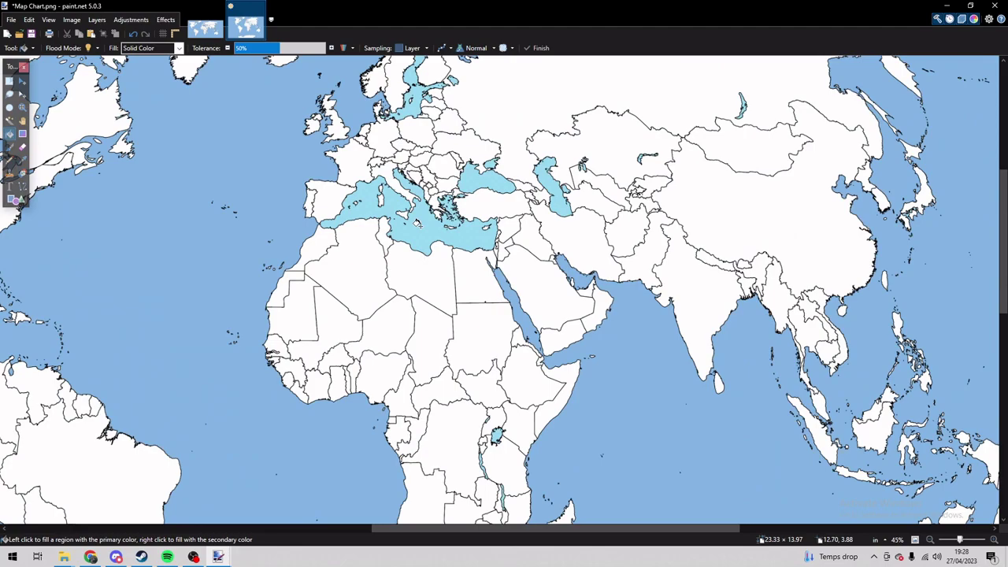
{"action": "left_click", "coordinate": [435, 222]}
{"action": "left_click", "coordinate": [478, 184]}
{"action": "left_click", "coordinate": [552, 198]}
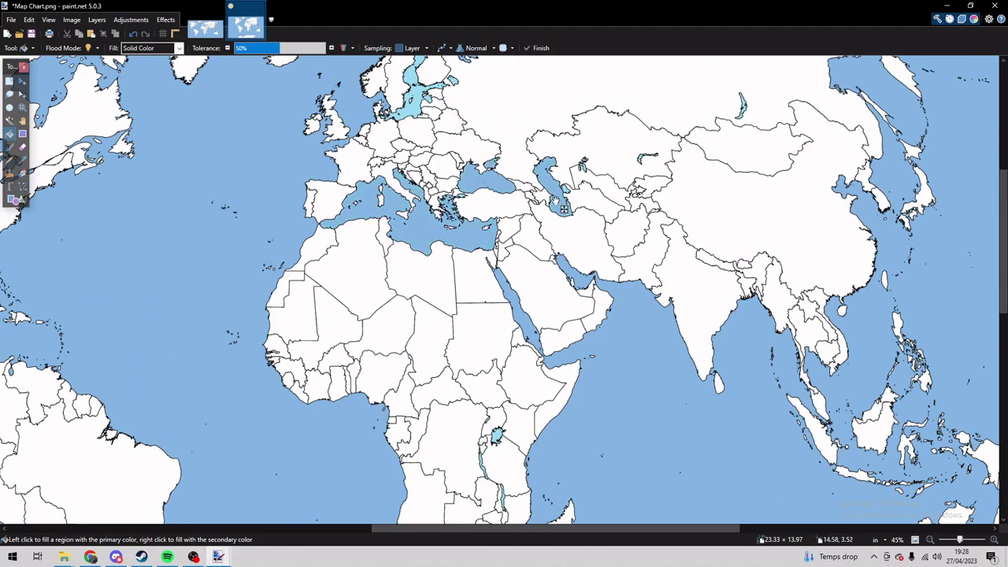
{"action": "scroll", "coordinate": [523, 195], "scroll_direction": "up", "scroll_amount": 4}
{"action": "scroll", "coordinate": [346, 185], "scroll_direction": "up", "scroll_amount": 2}
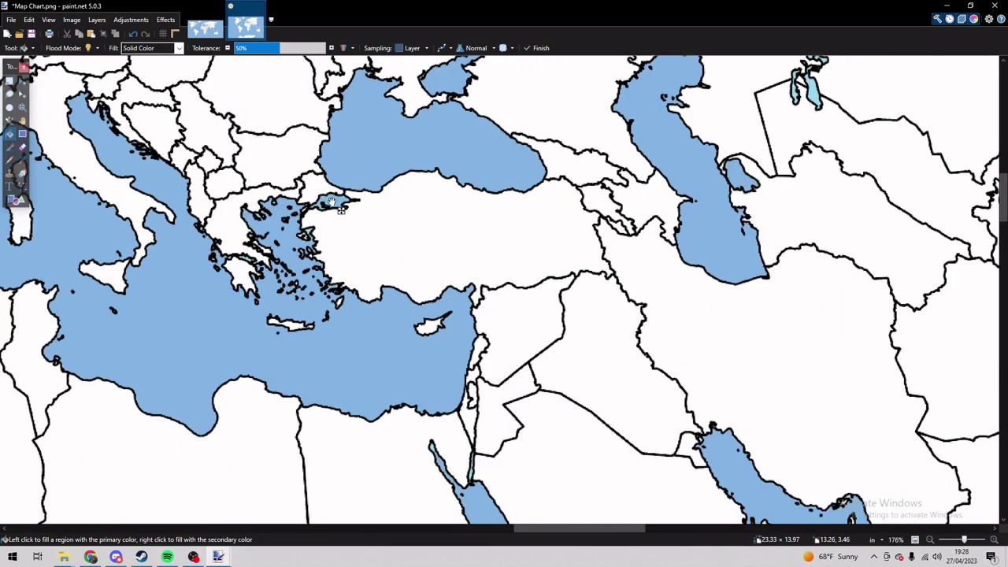
{"action": "scroll", "coordinate": [334, 203], "scroll_direction": "down", "scroll_amount": 5}
{"action": "scroll", "coordinate": [570, 186], "scroll_direction": "up", "scroll_amount": 4}
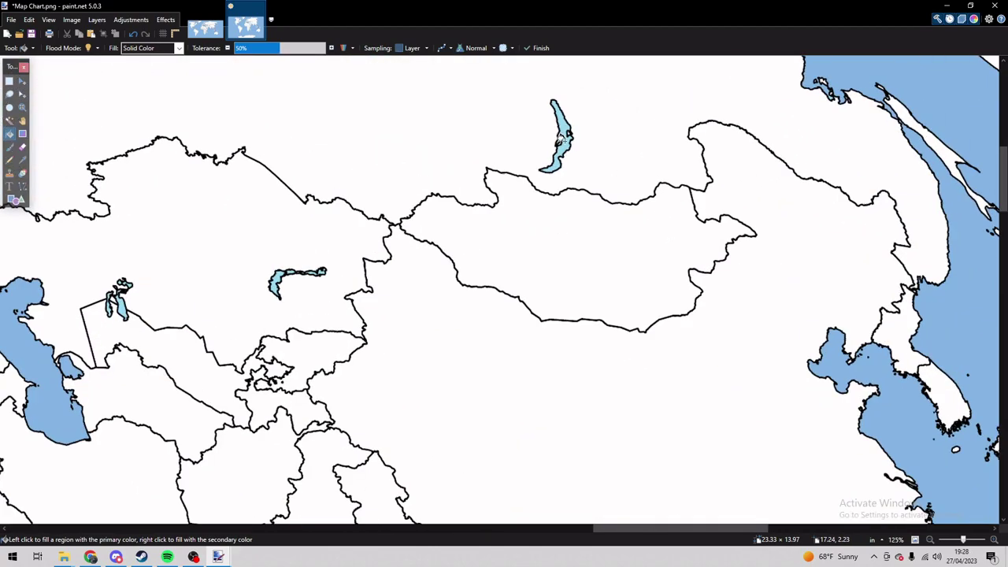
Fill Lake Baikal and all four sections of Lake Balkhash with ocean blue.
{"action": "left_click", "coordinate": [561, 120]}
{"action": "scroll", "coordinate": [272, 281], "scroll_direction": "up", "scroll_amount": 6}
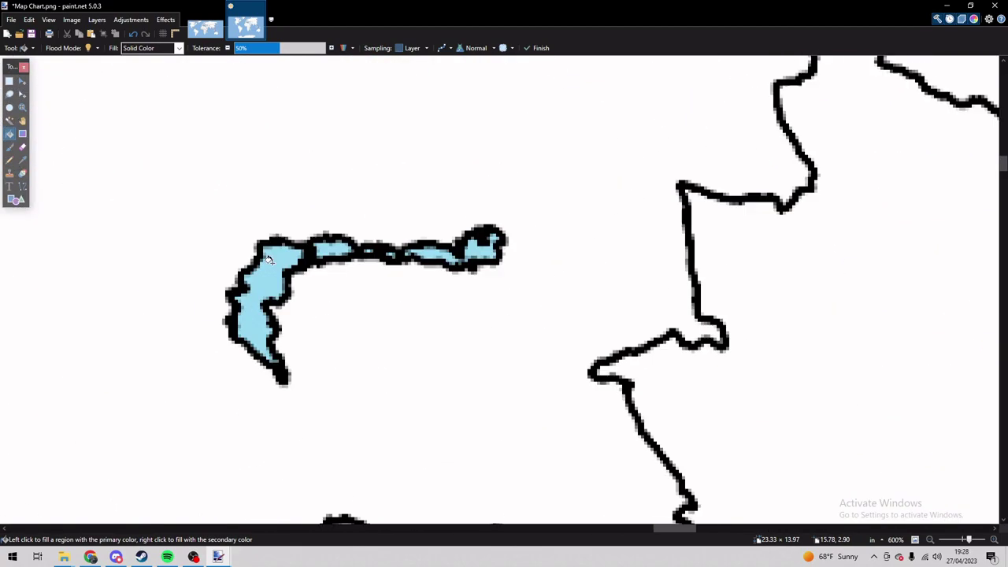
{"action": "left_click", "coordinate": [273, 263]}
{"action": "left_click", "coordinate": [331, 252]}
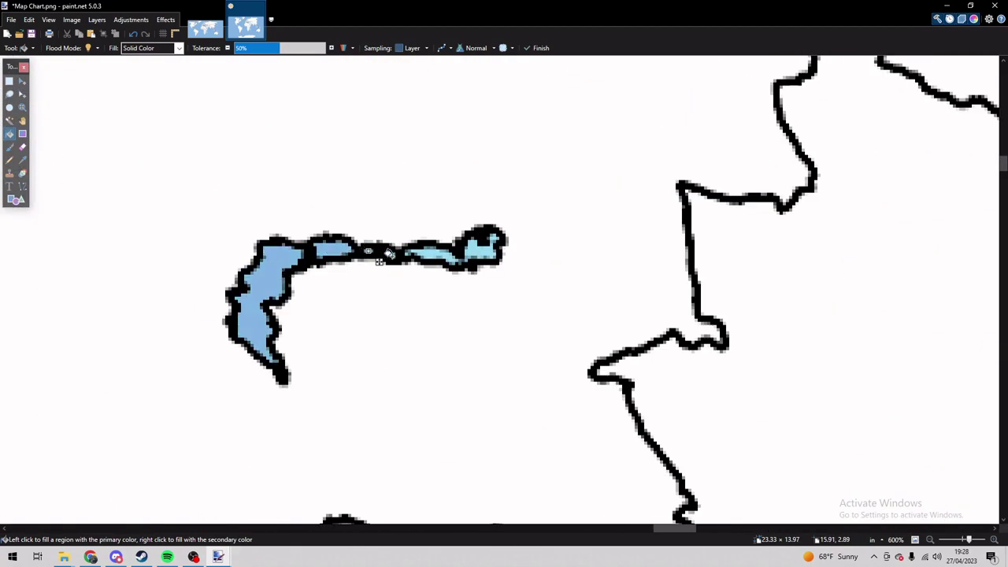
{"action": "left_click", "coordinate": [417, 256]}
{"action": "left_click", "coordinate": [481, 251]}
Fill the lake's left lobe blue, undoing an accidental outline fill.
{"action": "scroll", "coordinate": [411, 319], "scroll_direction": "down", "scroll_amount": 3}
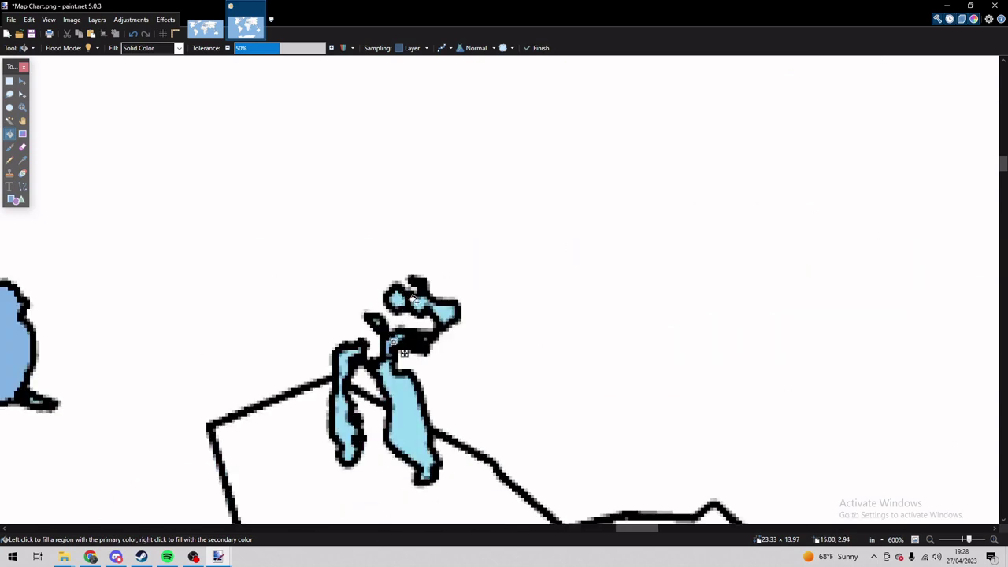
{"action": "left_click", "coordinate": [391, 369]}
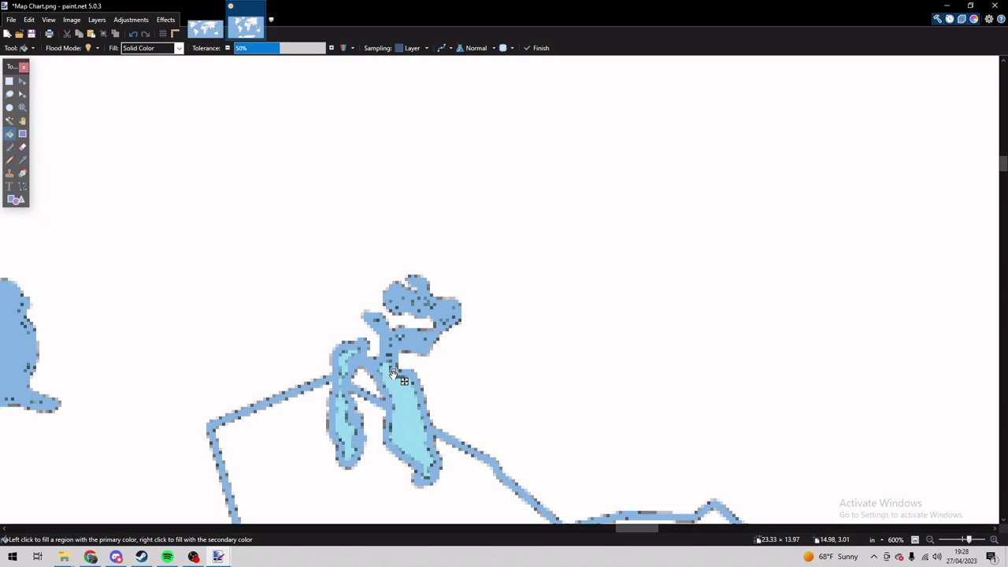
{"action": "key", "text": "ctrl+z"}
{"action": "left_click", "coordinate": [346, 364]}
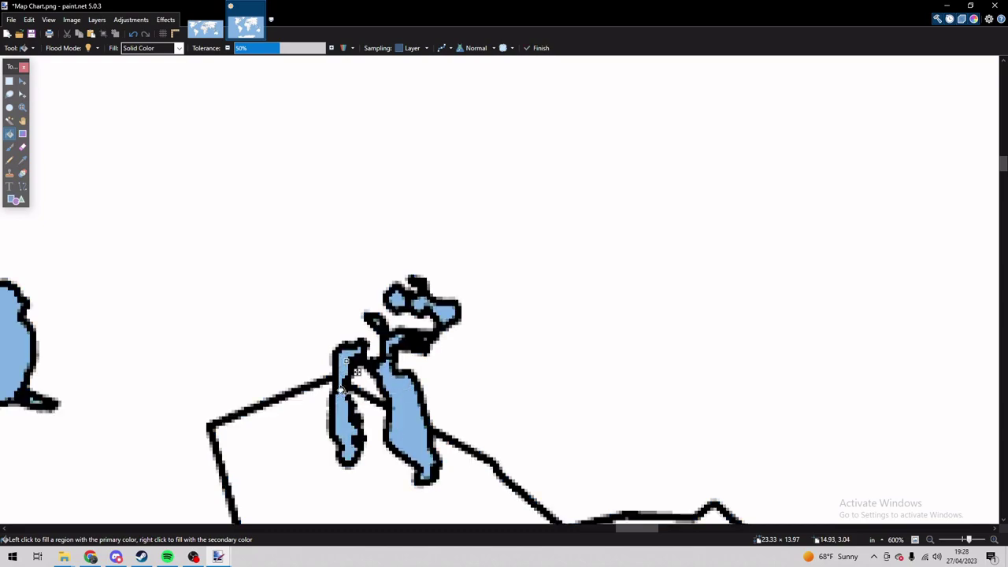
Fill Lake Victoria, its northeast cove, the narrow lake northwest of it and Lake Malawi blue.
{"action": "scroll", "coordinate": [341, 386], "scroll_direction": "down", "scroll_amount": 3}
{"action": "scroll", "coordinate": [340, 384], "scroll_direction": "down", "scroll_amount": 3}
{"action": "scroll", "coordinate": [495, 310], "scroll_direction": "down", "scroll_amount": 5}
{"action": "scroll", "coordinate": [470, 328], "scroll_direction": "down", "scroll_amount": 3}
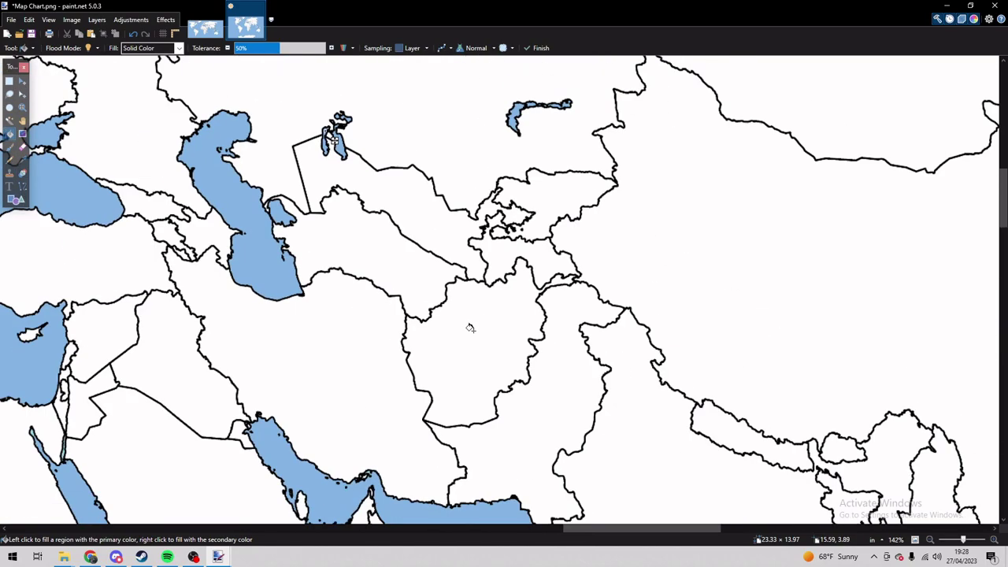
{"action": "scroll", "coordinate": [465, 334], "scroll_direction": "up", "scroll_amount": 3}
{"action": "scroll", "coordinate": [374, 265], "scroll_direction": "down", "scroll_amount": 3}
{"action": "scroll", "coordinate": [404, 294], "scroll_direction": "down", "scroll_amount": 5}
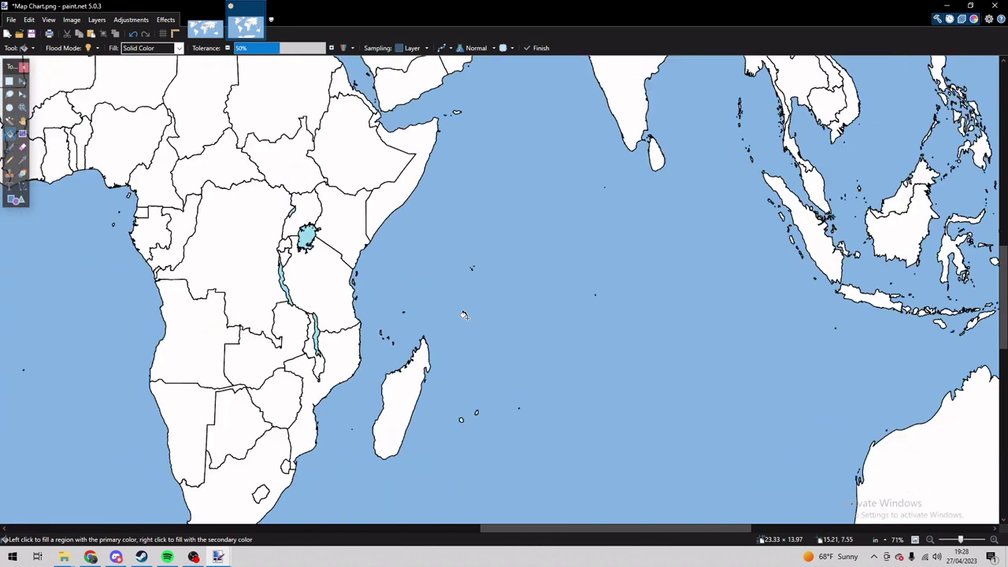
{"action": "scroll", "coordinate": [404, 294], "scroll_direction": "up", "scroll_amount": 1}
{"action": "scroll", "coordinate": [425, 252], "scroll_direction": "up", "scroll_amount": 5}
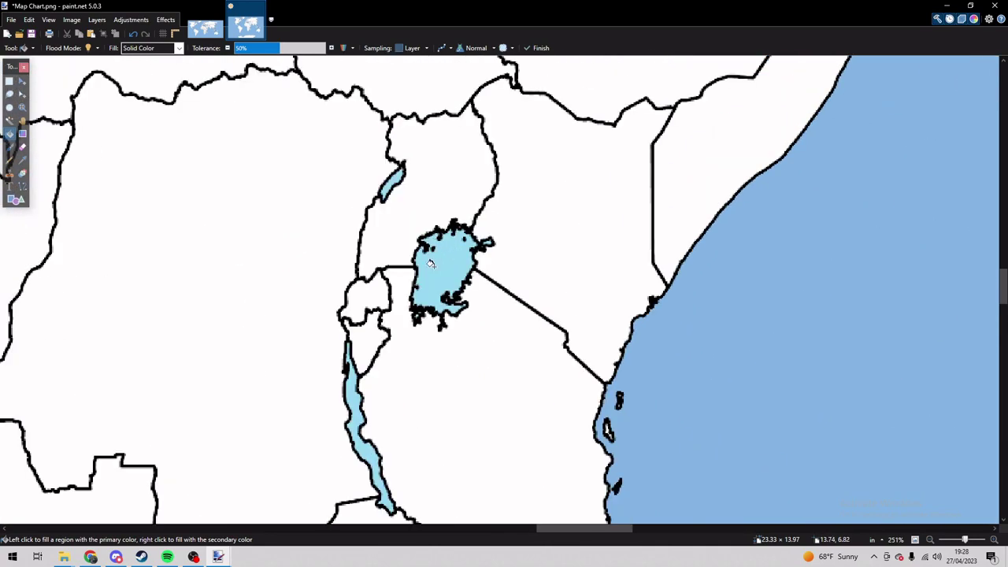
{"action": "left_click", "coordinate": [444, 275]}
{"action": "scroll", "coordinate": [487, 247], "scroll_direction": "up", "scroll_amount": 4}
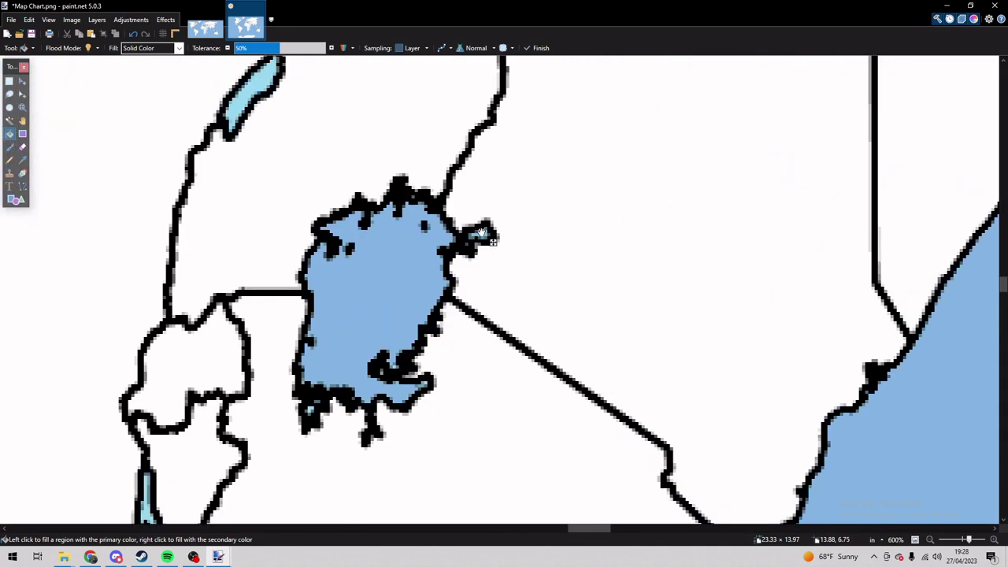
{"action": "left_click", "coordinate": [492, 241]}
{"action": "scroll", "coordinate": [339, 291], "scroll_direction": "left", "scroll_amount": 1}
{"action": "scroll", "coordinate": [322, 237], "scroll_direction": "up", "scroll_amount": 2}
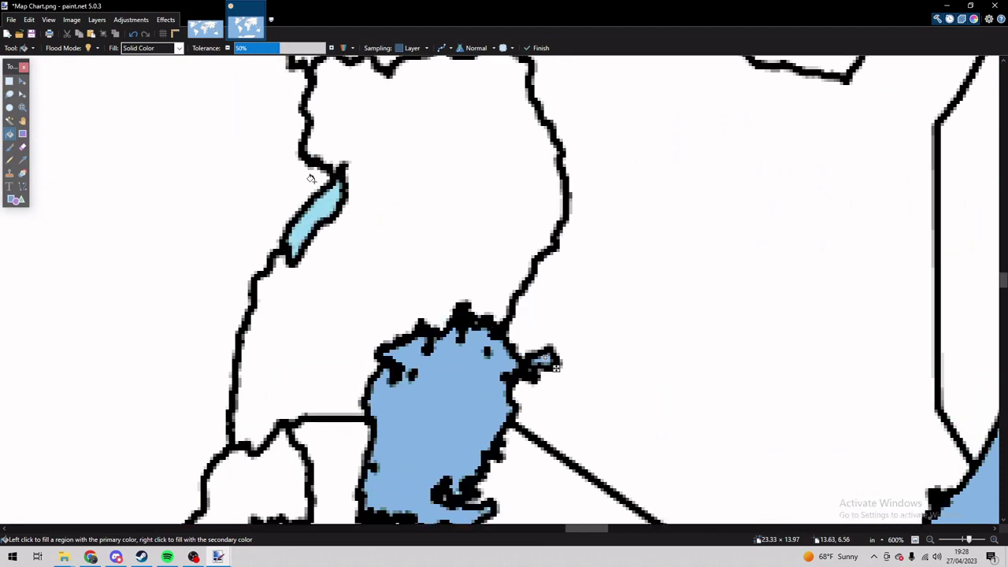
{"action": "left_click", "coordinate": [335, 203]}
{"action": "scroll", "coordinate": [339, 209], "scroll_direction": "down", "scroll_amount": 4}
{"action": "scroll", "coordinate": [331, 315], "scroll_direction": "down", "scroll_amount": 6}
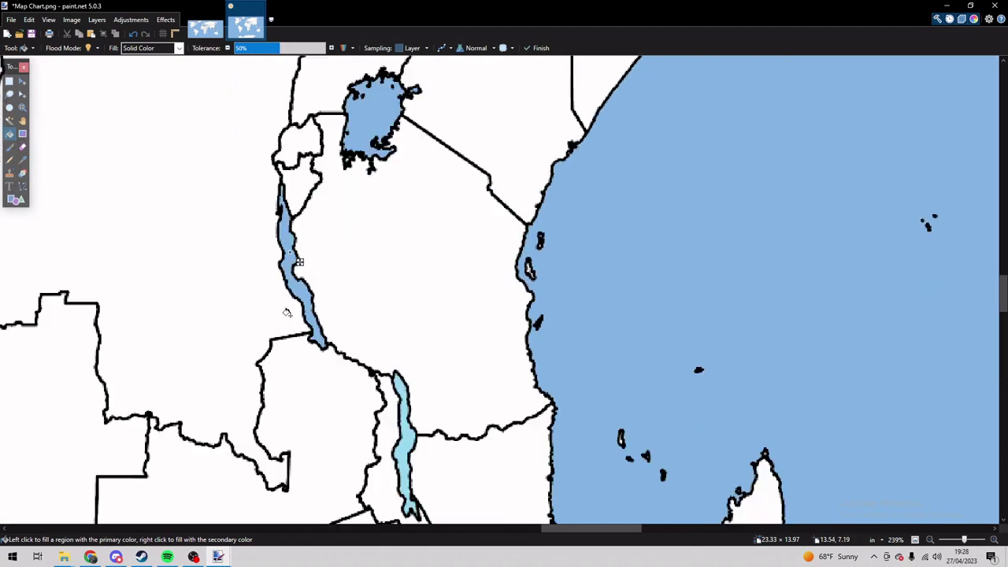
{"action": "left_click", "coordinate": [392, 314]}
Fill the Baltic Sea and Lake Ladoga with ocean blue.
{"action": "scroll", "coordinate": [410, 315], "scroll_direction": "down", "scroll_amount": 9}
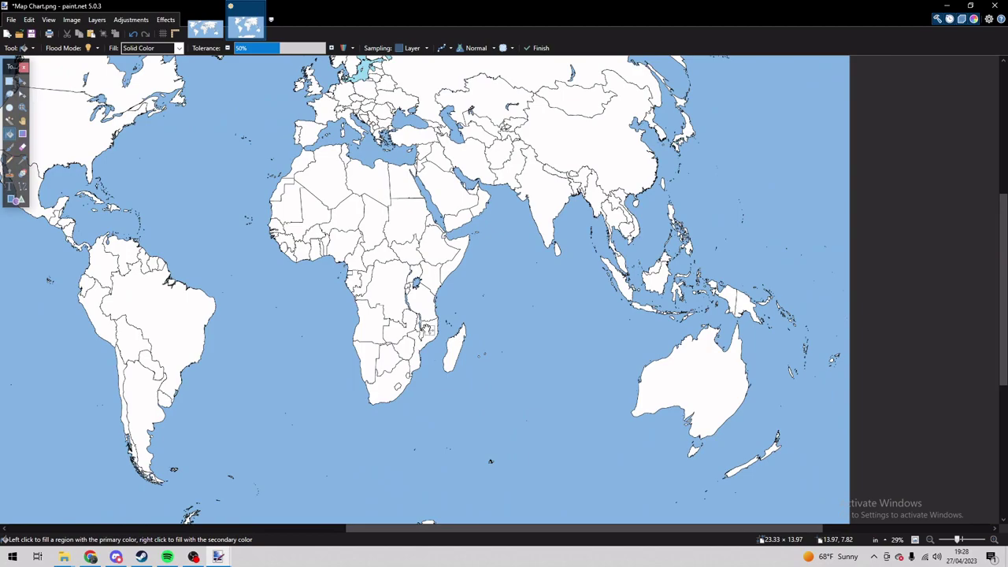
{"action": "scroll", "coordinate": [427, 329], "scroll_direction": "up", "scroll_amount": 3}
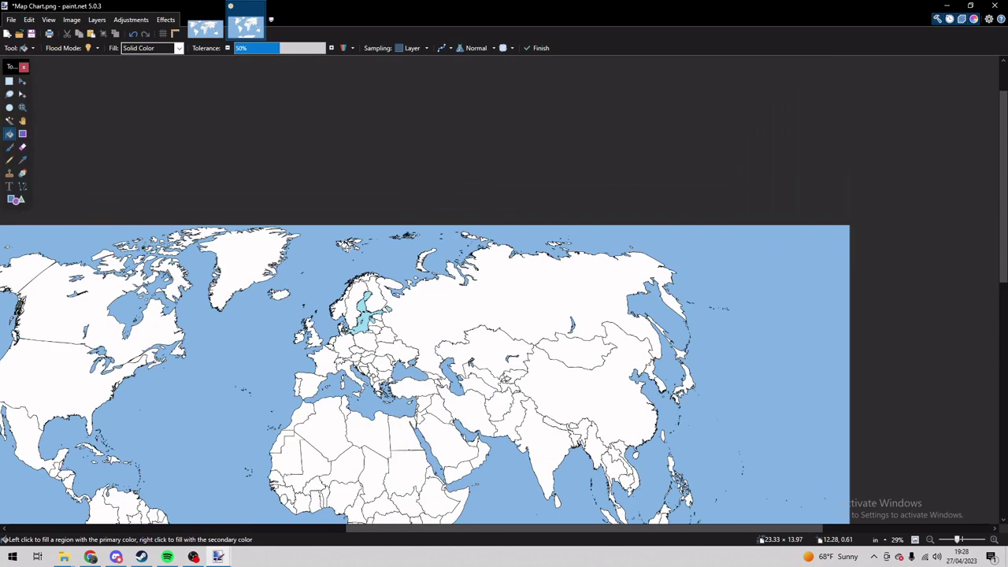
{"action": "scroll", "coordinate": [378, 323], "scroll_direction": "up", "scroll_amount": 5}
{"action": "left_click", "coordinate": [375, 322]}
{"action": "scroll", "coordinate": [376, 321], "scroll_direction": "down", "scroll_amount": 5}
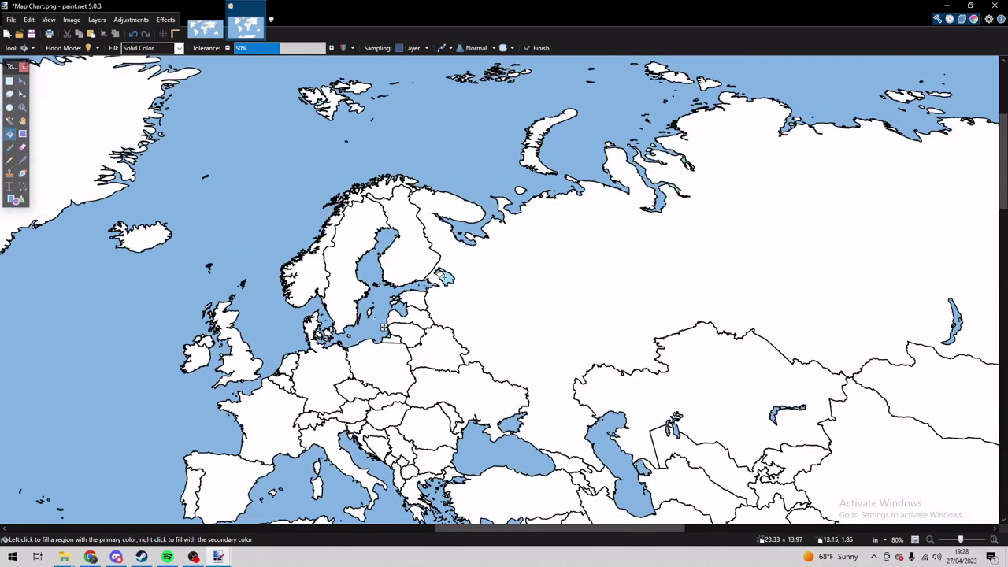
{"action": "scroll", "coordinate": [438, 274], "scroll_direction": "up", "scroll_amount": 3}
{"action": "left_click", "coordinate": [441, 274]}
{"action": "scroll", "coordinate": [449, 291], "scroll_direction": "down", "scroll_amount": 5}
Trial-fill all land red, revert it to white, and save Map Chart.png with Ctrl+S.
{"action": "scroll", "coordinate": [471, 308], "scroll_direction": "down", "scroll_amount": 6}
{"action": "key", "text": "r"}
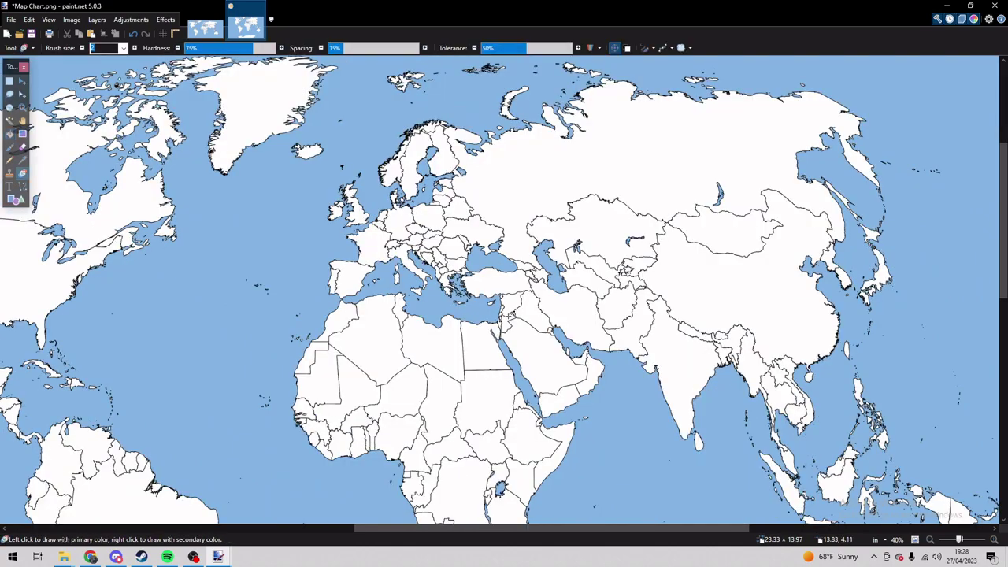
{"action": "scroll", "coordinate": [412, 269], "scroll_direction": "up", "scroll_amount": 3}
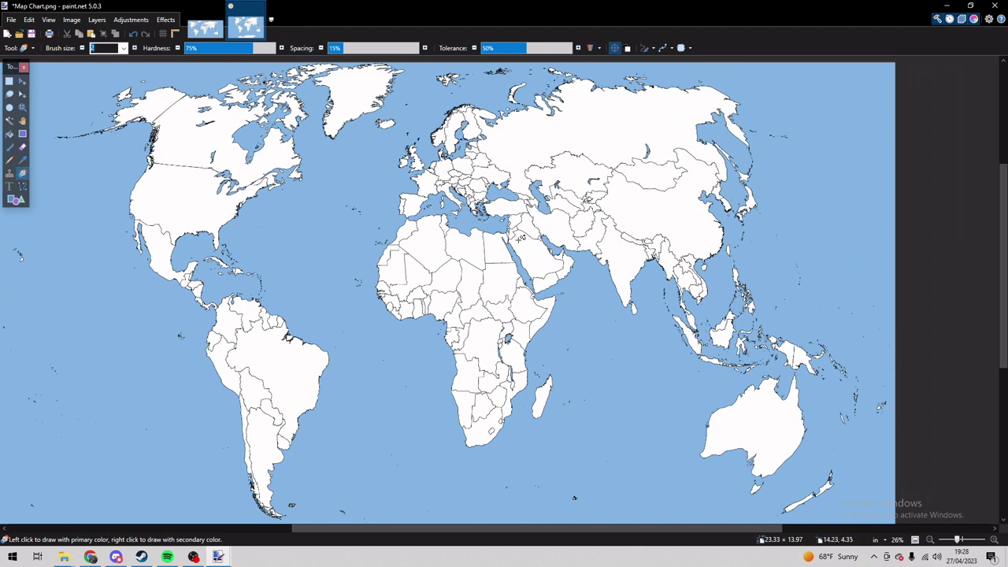
{"action": "key", "text": "f"}
{"action": "left_click", "coordinate": [496, 249]}
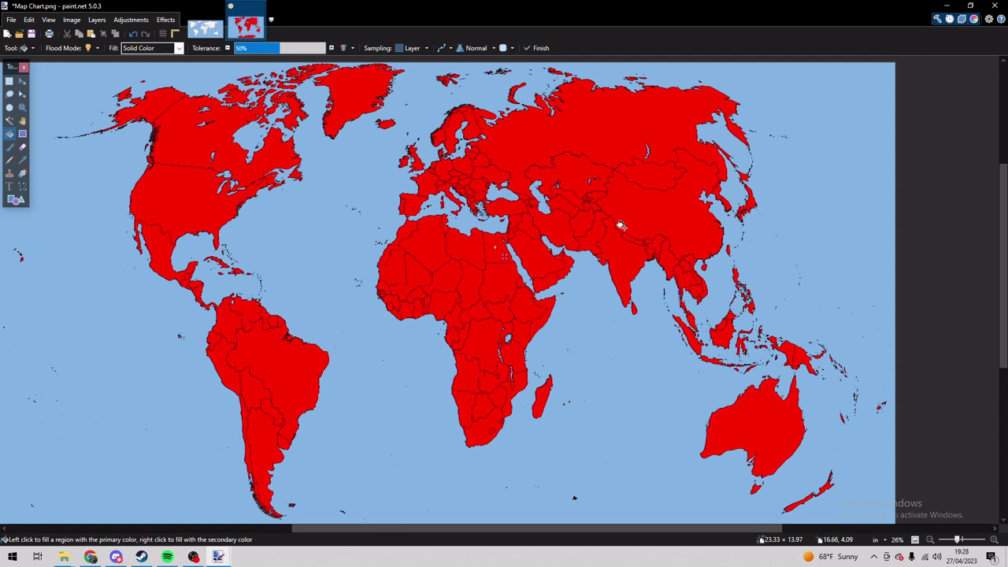
{"action": "left_click", "coordinate": [618, 225]}
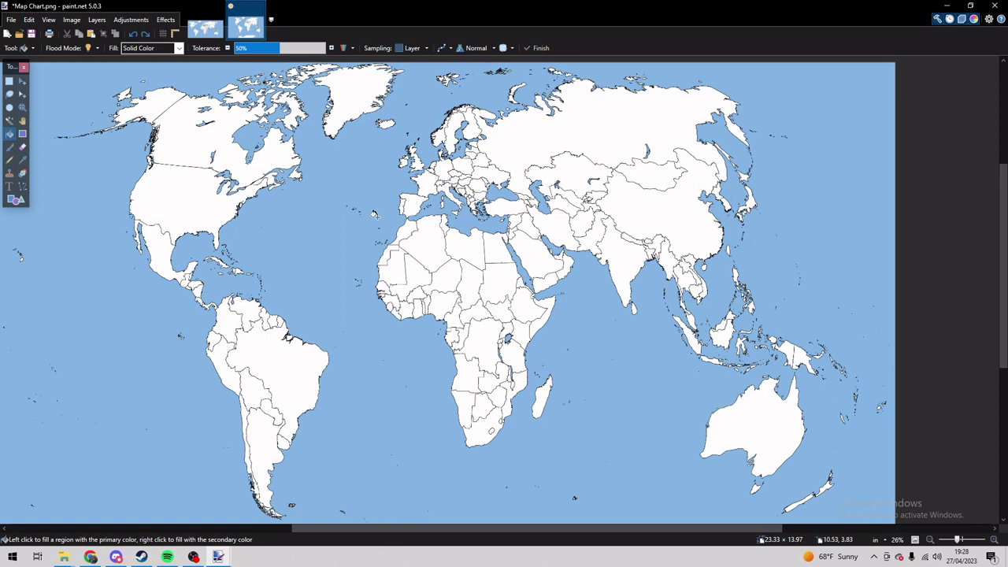
{"action": "key", "text": "ctrl+s"}
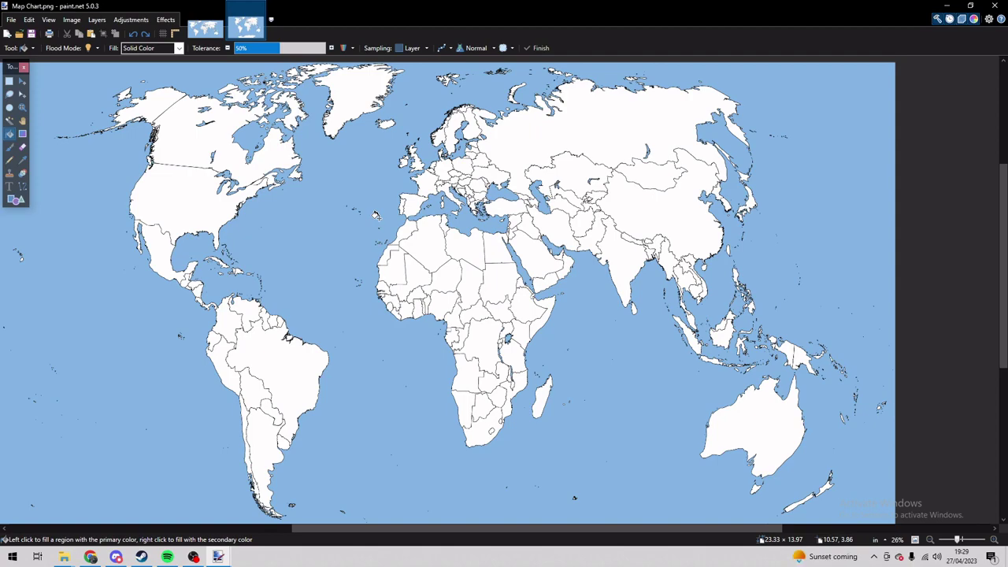
Zoom in so Europe, the Middle East and Russia fill the canvas.
{"action": "scroll", "coordinate": [477, 203], "scroll_direction": "up", "scroll_amount": 4}
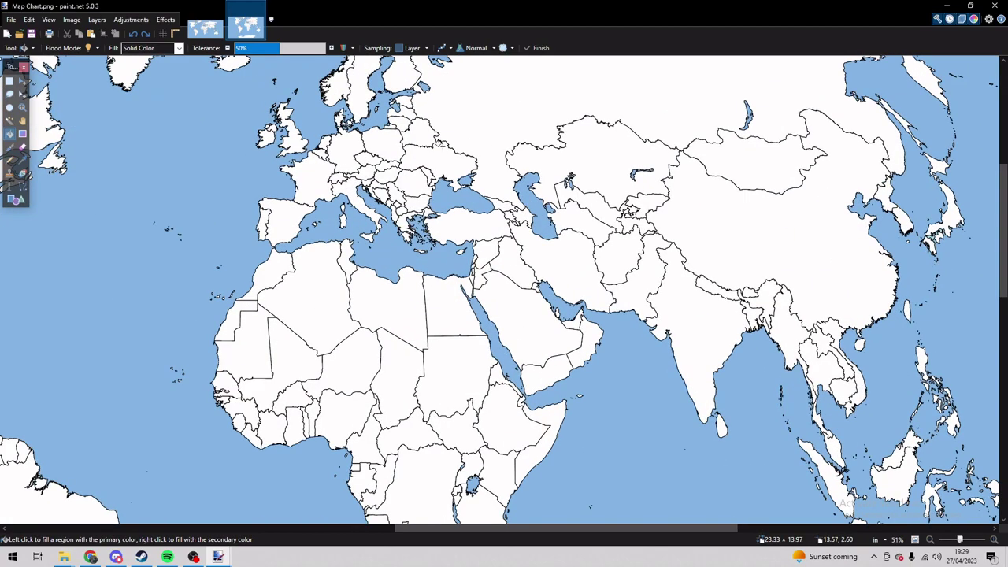
Fill Russia red and Ukraine blue, replacing a trial black fill.
{"action": "left_click", "coordinate": [518, 279]}
{"action": "key", "text": "b"}
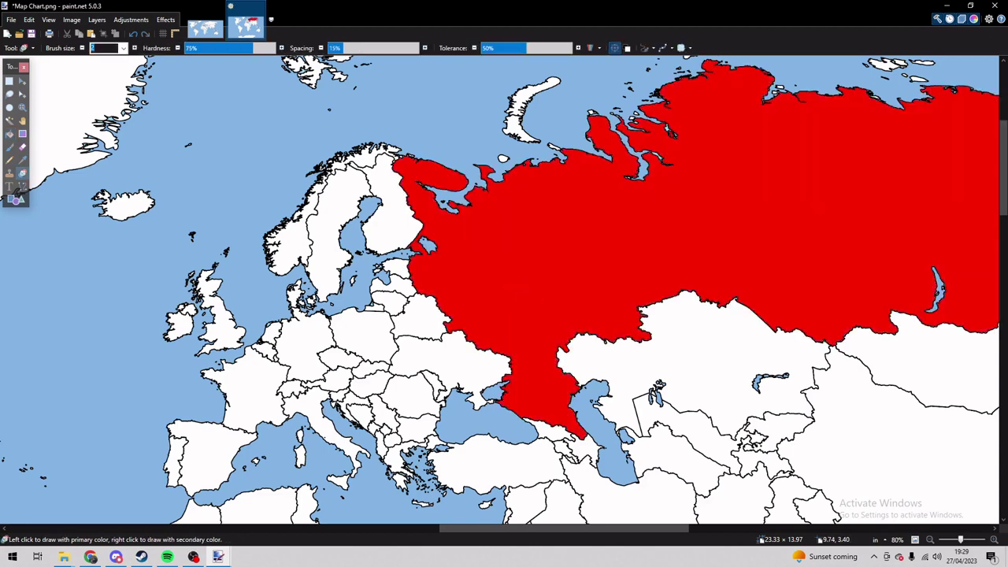
{"action": "left_click", "coordinate": [461, 376]}
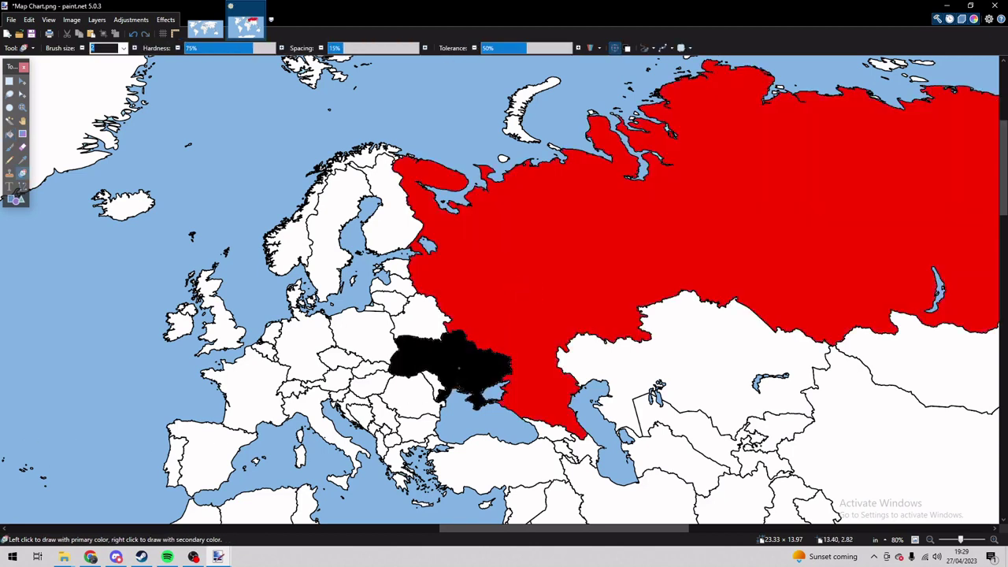
{"action": "key", "text": "f"}
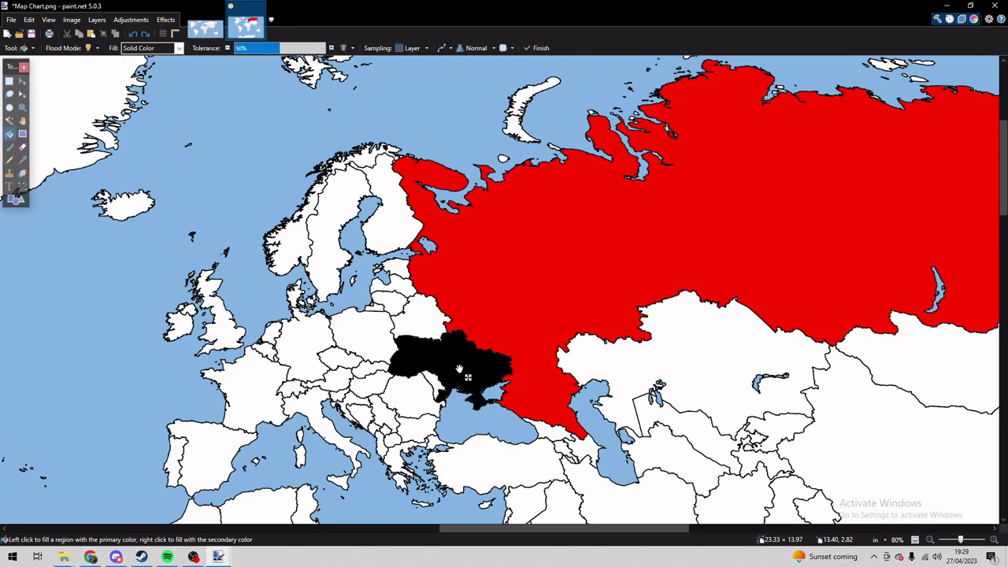
{"action": "left_click", "coordinate": [460, 370]}
Zoom in on Crimea and set the Paintbrush size to 27.
{"action": "key", "text": "b"}
{"action": "scroll", "coordinate": [504, 413], "scroll_direction": "up", "scroll_amount": 6}
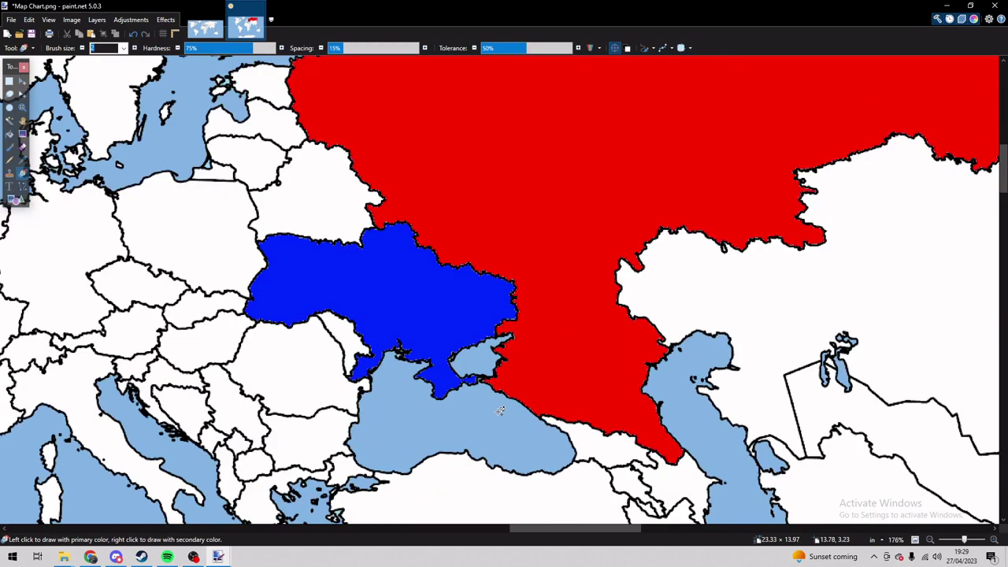
{"action": "scroll", "coordinate": [425, 356], "scroll_direction": "up", "scroll_amount": 1}
{"action": "key", "text": "bracketright"}
{"action": "key", "text": "bracketright"}
{"action": "key", "text": "bracketright"}
{"action": "key", "text": "bracketright"}
{"action": "key", "text": "bracketright"}
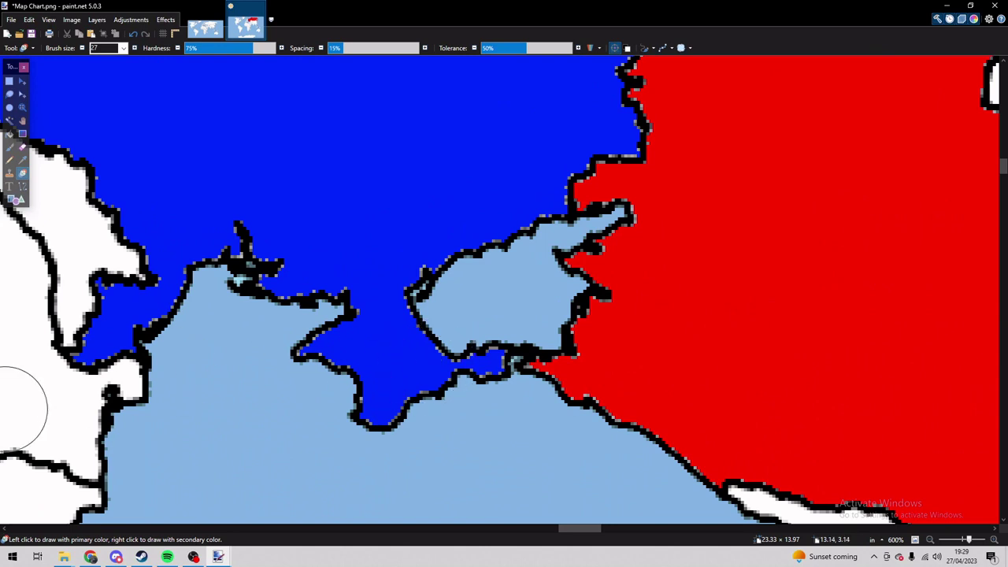
Brush Crimea and southern Ukraine pink up to Russia's border, undoing the stray black and orange strokes.
{"action": "mouse_move", "coordinate": [433, 315]}
{"action": "left_mouse_down"}
{"action": "mouse_move", "coordinate": [410, 362]}
{"action": "mouse_move", "coordinate": [346, 331]}
{"action": "mouse_move", "coordinate": [333, 311]}
{"action": "mouse_move", "coordinate": [615, 118]}
{"action": "mouse_move", "coordinate": [575, 90]}
{"action": "left_mouse_up"}
{"action": "left_click_drag", "start_coordinate": [259, 252], "coordinate": [379, 251]}
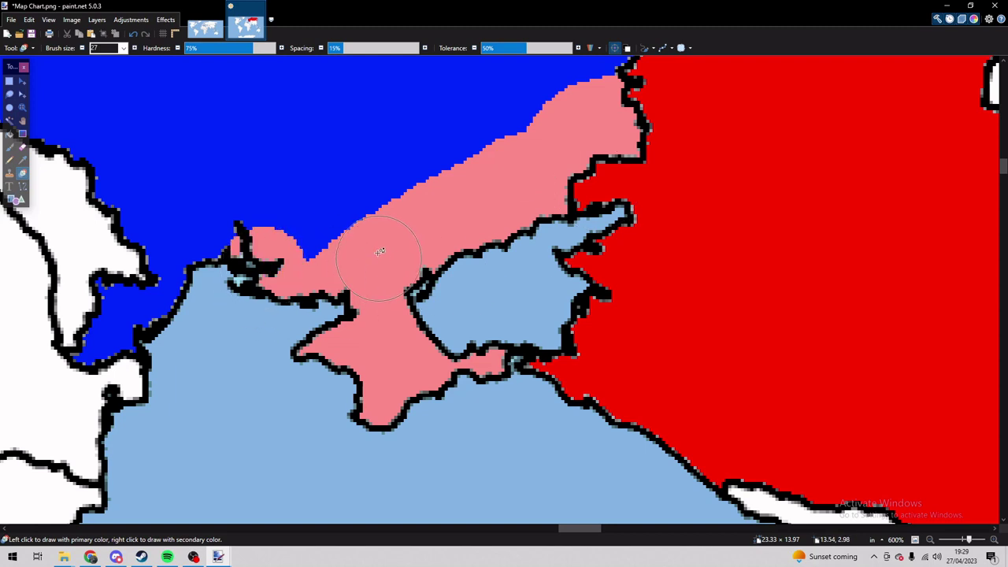
{"action": "mouse_move", "coordinate": [394, 147]}
{"action": "left_mouse_down"}
{"action": "mouse_move", "coordinate": [299, 187]}
{"action": "mouse_move", "coordinate": [504, 110]}
{"action": "mouse_move", "coordinate": [395, 122]}
{"action": "mouse_move", "coordinate": [461, 193]}
{"action": "left_mouse_up"}
{"action": "key", "text": "ctrl+z"}
{"action": "left_click_drag", "start_coordinate": [471, 251], "coordinate": [548, 344]}
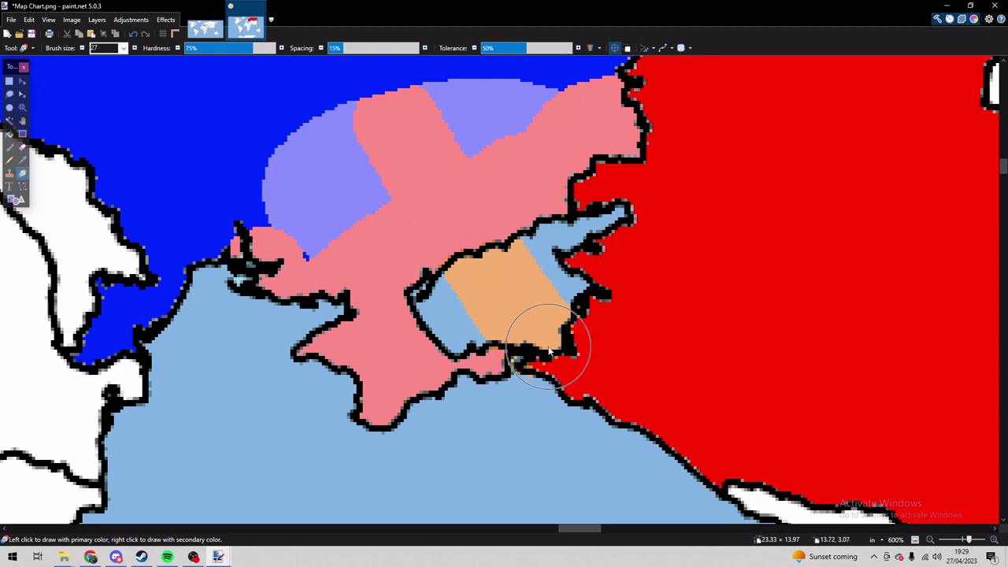
{"action": "key", "text": "ctrl+z"}
{"action": "key", "text": "ctrl+z"}
{"action": "scroll", "coordinate": [389, 344], "scroll_direction": "up", "scroll_amount": 3}
Bucket-fill the lavender patch pink and brush blue back over the upper pink area.
{"action": "key", "text": "f"}
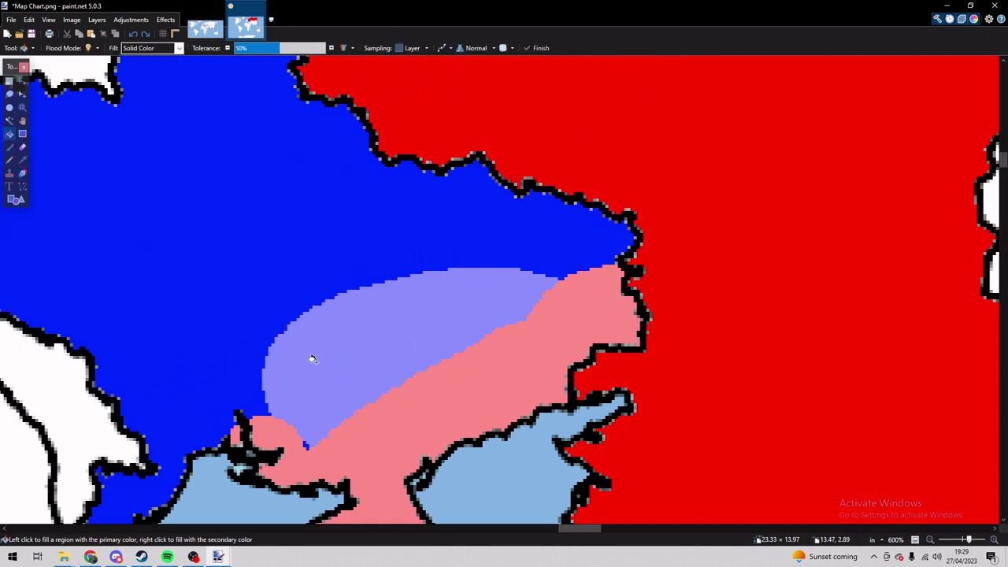
{"action": "left_click", "coordinate": [385, 343]}
{"action": "key", "text": "b"}
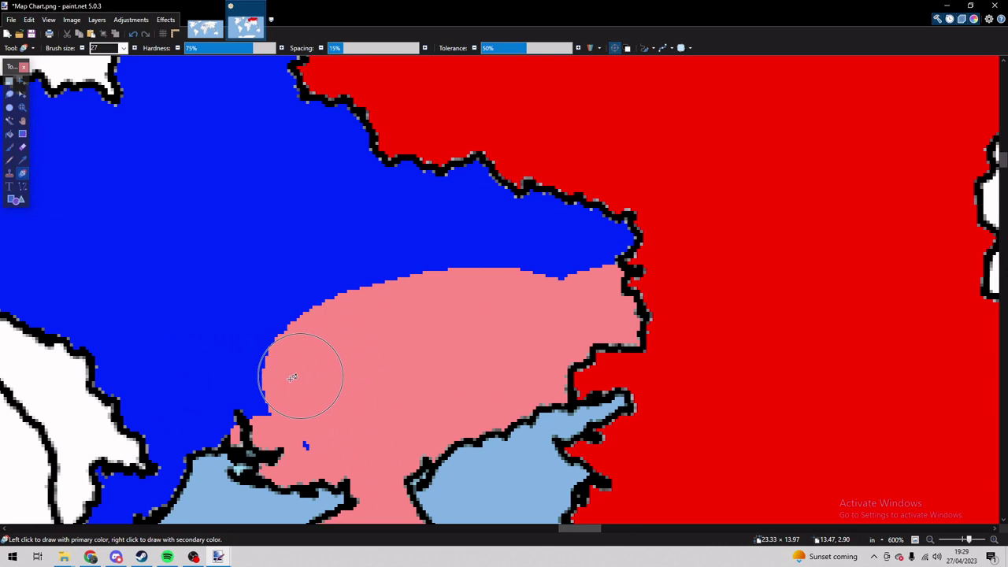
{"action": "mouse_move", "coordinate": [270, 382]}
{"action": "left_mouse_down"}
{"action": "mouse_move", "coordinate": [316, 373]}
{"action": "mouse_move", "coordinate": [269, 398]}
{"action": "mouse_move", "coordinate": [339, 412]}
{"action": "mouse_move", "coordinate": [404, 354]}
{"action": "mouse_move", "coordinate": [229, 409]}
{"action": "mouse_move", "coordinate": [280, 415]}
{"action": "mouse_move", "coordinate": [448, 314]}
{"action": "mouse_move", "coordinate": [525, 286]}
{"action": "mouse_move", "coordinate": [318, 326]}
{"action": "mouse_move", "coordinate": [394, 322]}
{"action": "mouse_move", "coordinate": [333, 344]}
{"action": "mouse_move", "coordinate": [284, 346]}
{"action": "left_mouse_up"}
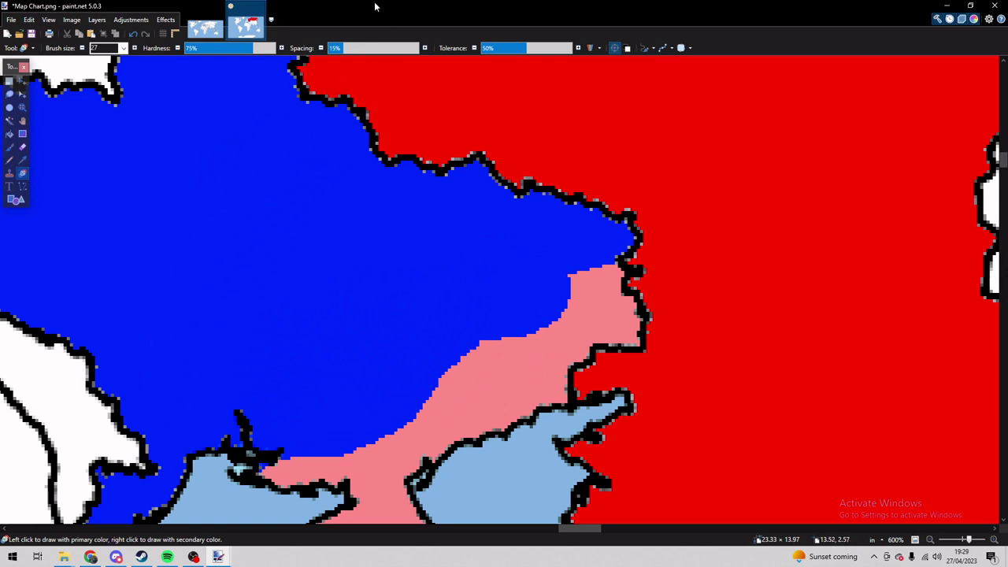
Attempt several touch-ups along the blue–pink border, undoing each unwanted recolouring and the cyan patch.
{"action": "mouse_move", "coordinate": [489, 319]}
{"action": "left_mouse_down"}
{"action": "mouse_move", "coordinate": [494, 343]}
{"action": "mouse_move", "coordinate": [458, 332]}
{"action": "mouse_move", "coordinate": [455, 379]}
{"action": "mouse_move", "coordinate": [461, 335]}
{"action": "mouse_move", "coordinate": [512, 468]}
{"action": "left_mouse_up"}
{"action": "key", "text": "ctrl+z"}
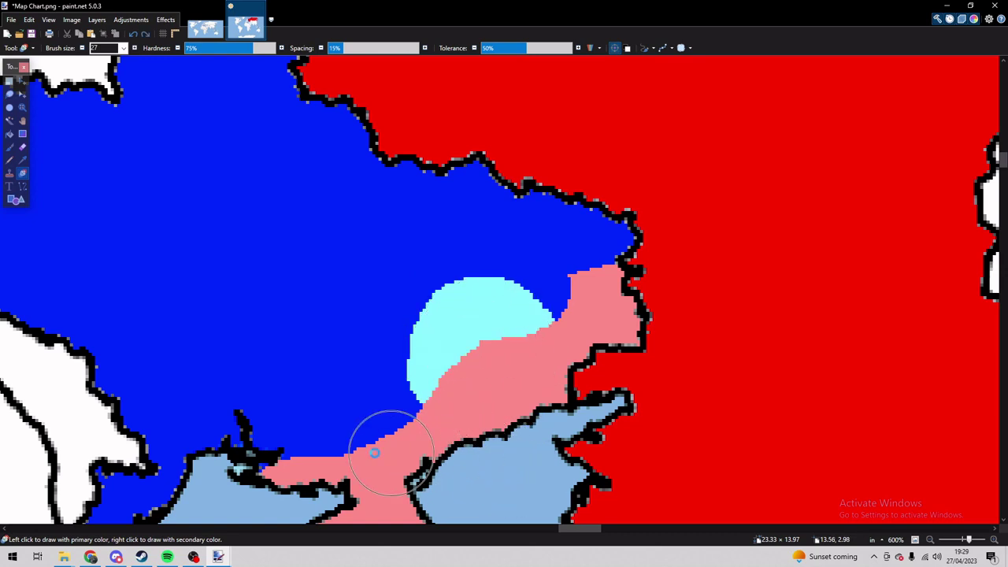
{"action": "key", "text": "ctrl+z"}
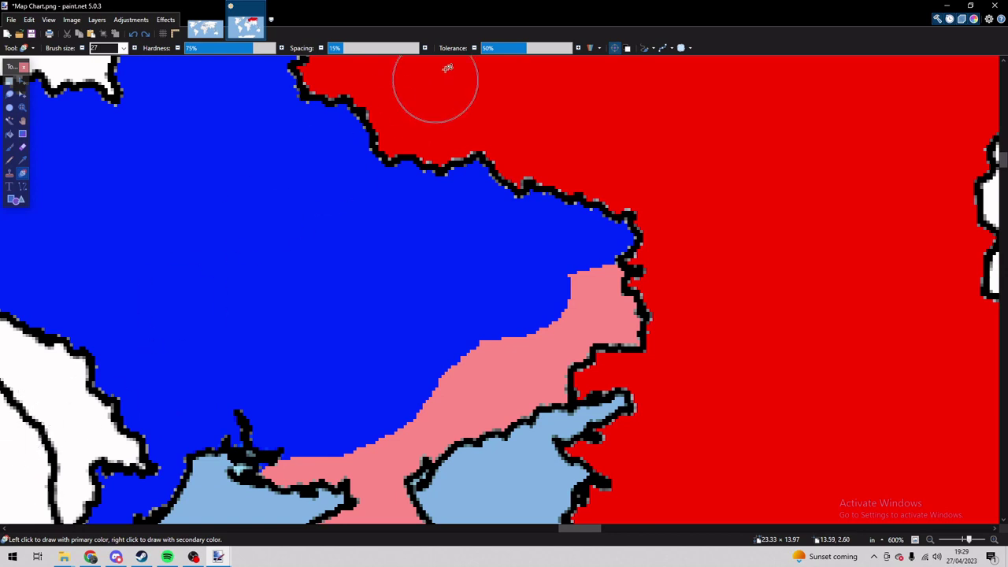
{"action": "mouse_move", "coordinate": [508, 313]}
{"action": "left_mouse_down"}
{"action": "mouse_move", "coordinate": [526, 300]}
{"action": "mouse_move", "coordinate": [542, 454]}
{"action": "left_mouse_up"}
{"action": "key", "text": "ctrl+z"}
{"action": "key", "text": "ctrl+z"}
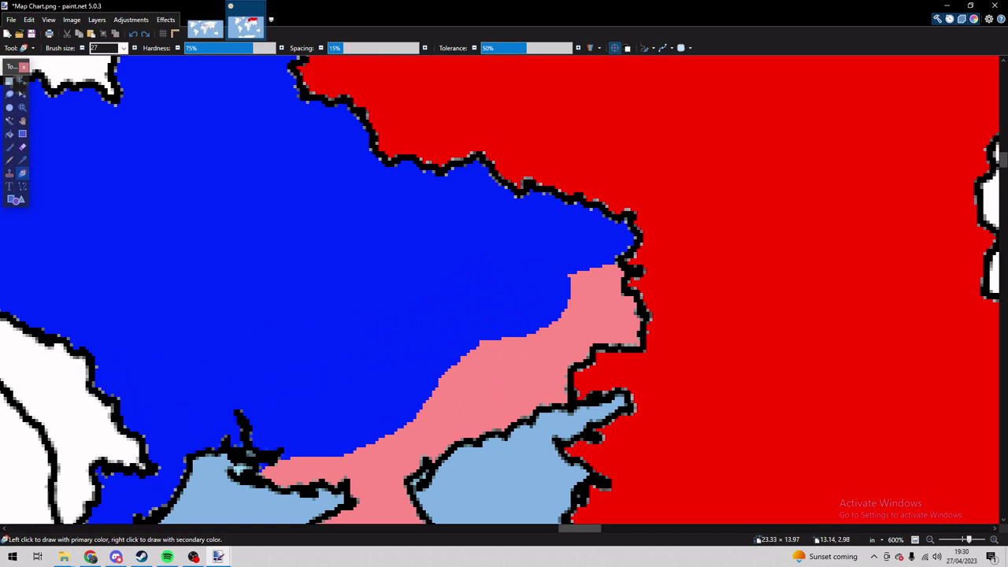
{"action": "mouse_move", "coordinate": [480, 297]}
{"action": "left_mouse_down"}
{"action": "mouse_move", "coordinate": [453, 392]}
{"action": "mouse_move", "coordinate": [528, 359]}
{"action": "mouse_move", "coordinate": [444, 268]}
{"action": "mouse_move", "coordinate": [391, 323]}
{"action": "left_mouse_up"}
{"action": "key", "text": "ctrl+z"}
{"action": "mouse_move", "coordinate": [499, 333]}
{"action": "left_mouse_down"}
{"action": "mouse_move", "coordinate": [467, 352]}
{"action": "mouse_move", "coordinate": [522, 297]}
{"action": "mouse_move", "coordinate": [489, 323]}
{"action": "mouse_move", "coordinate": [551, 395]}
{"action": "mouse_move", "coordinate": [555, 453]}
{"action": "left_mouse_up"}
{"action": "key", "text": "ctrl+z"}
{"action": "key", "text": "ctrl+z"}
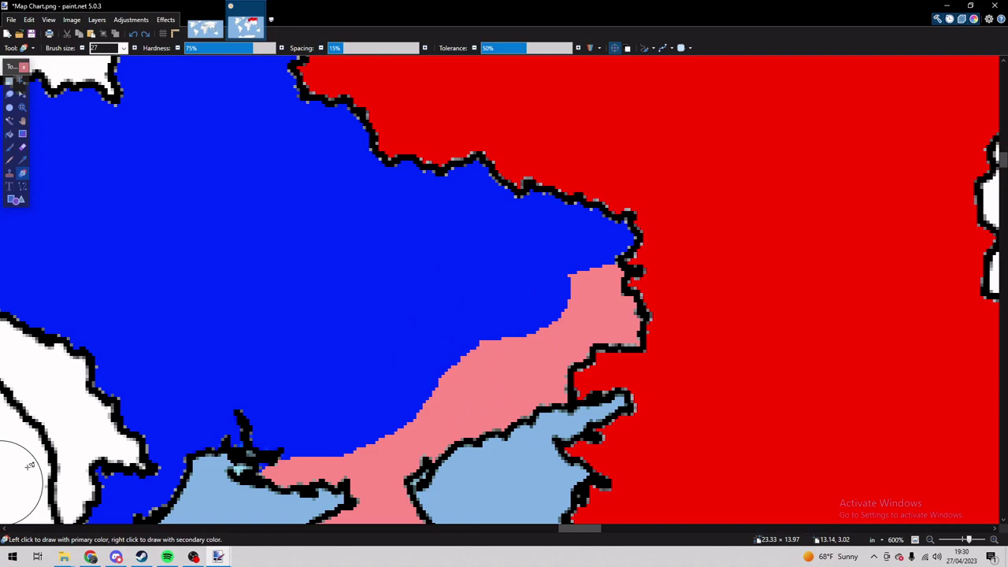
Undo the Ukraine, Crimea and Russia fills so all land is white again.
{"action": "scroll", "coordinate": [299, 355], "scroll_direction": "down", "scroll_amount": 6}
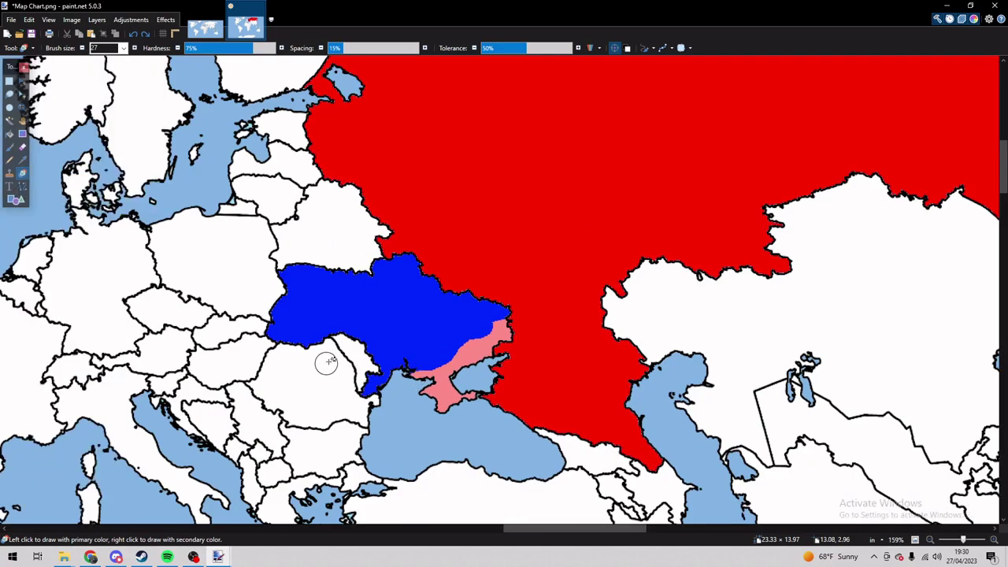
{"action": "scroll", "coordinate": [327, 363], "scroll_direction": "down", "scroll_amount": 3}
{"action": "left_click", "coordinate": [9, 120]}
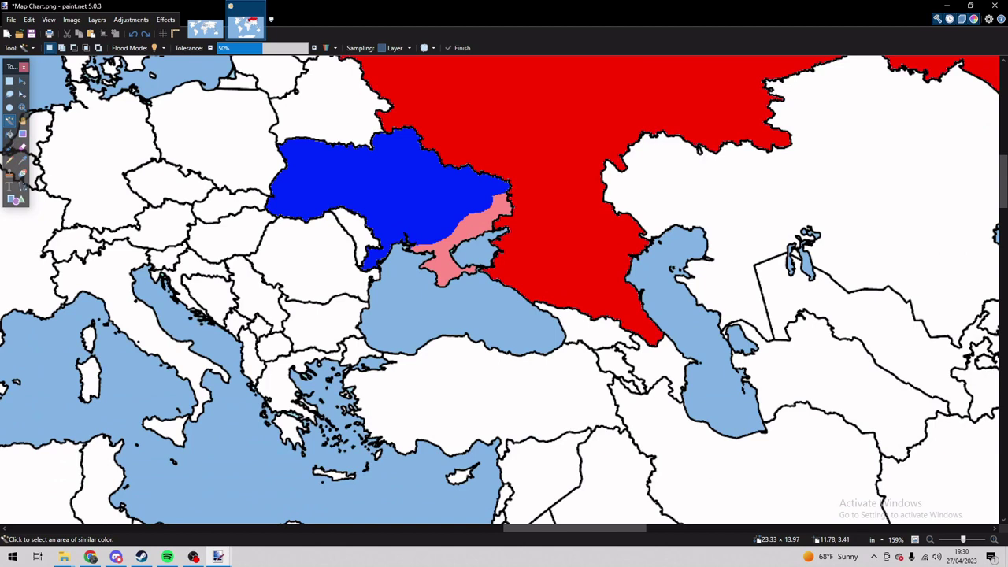
{"action": "key", "text": "ctrl+z"}
{"action": "key", "text": "ctrl+z"}
{"action": "key", "text": "ctrl+z"}
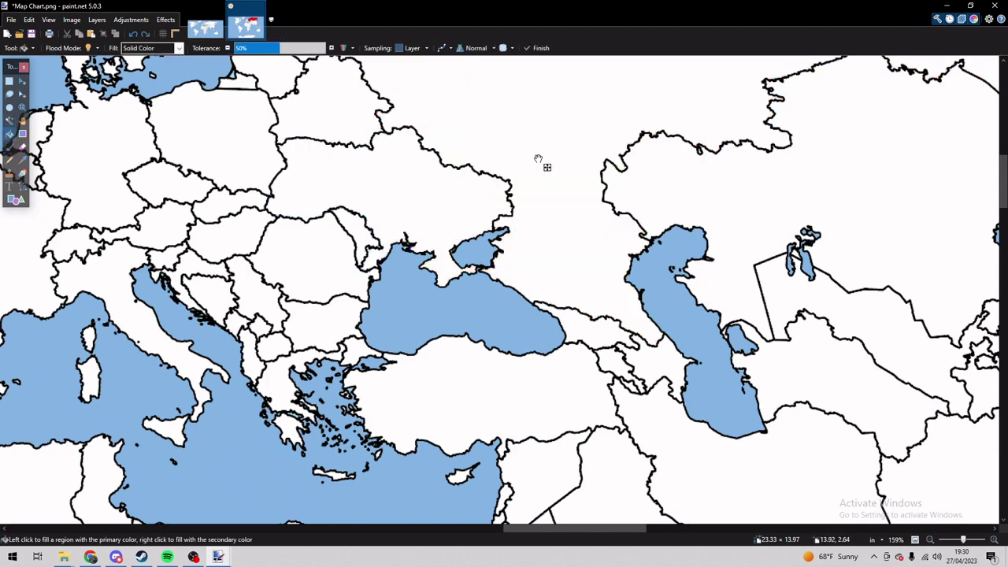
{"action": "key", "text": "b"}
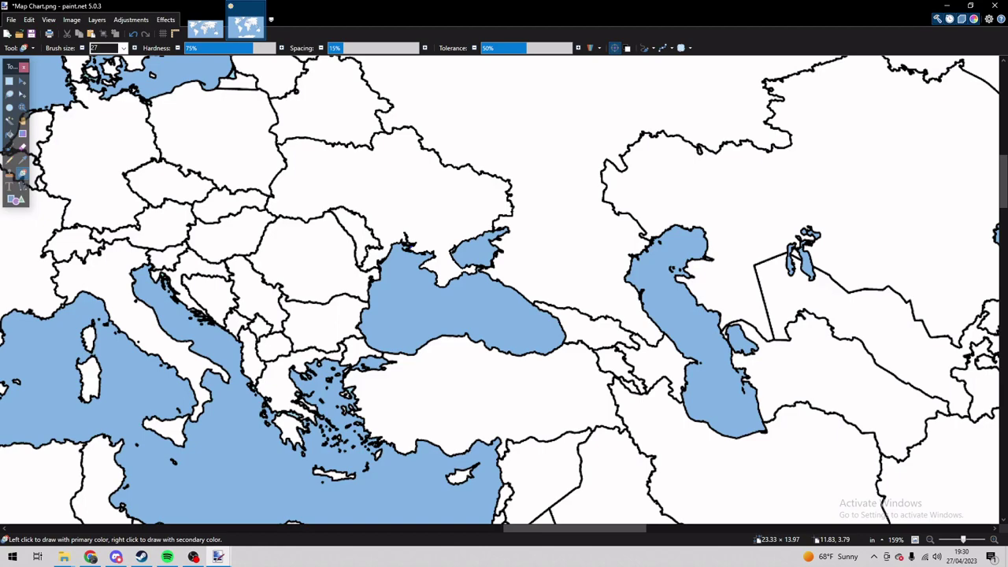
Magic-wand select the connected sea area and delete it, leaving it transparent.
{"action": "left_click", "coordinate": [10, 120]}
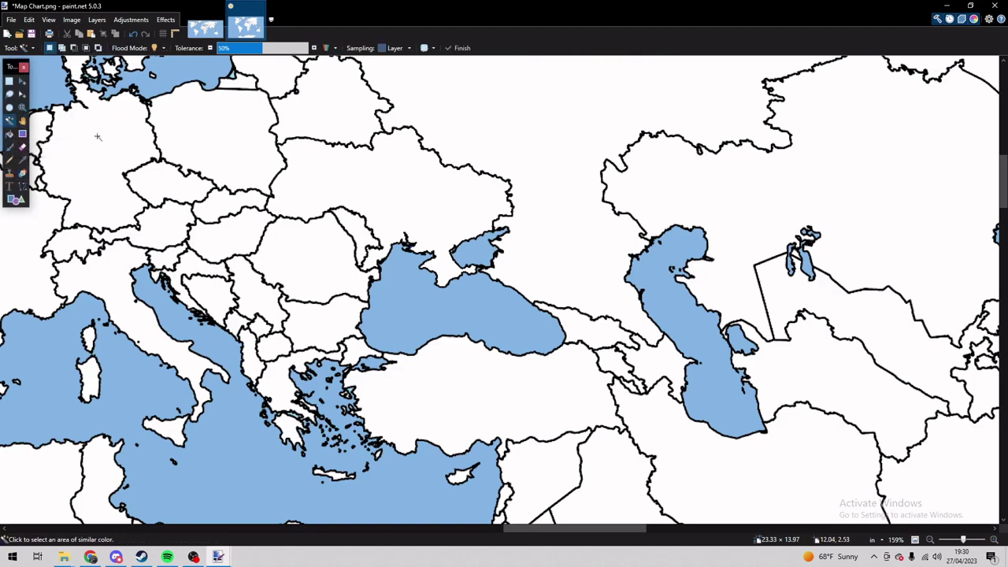
{"action": "left_click", "coordinate": [419, 290]}
{"action": "scroll", "coordinate": [418, 290], "scroll_direction": "down", "scroll_amount": 8}
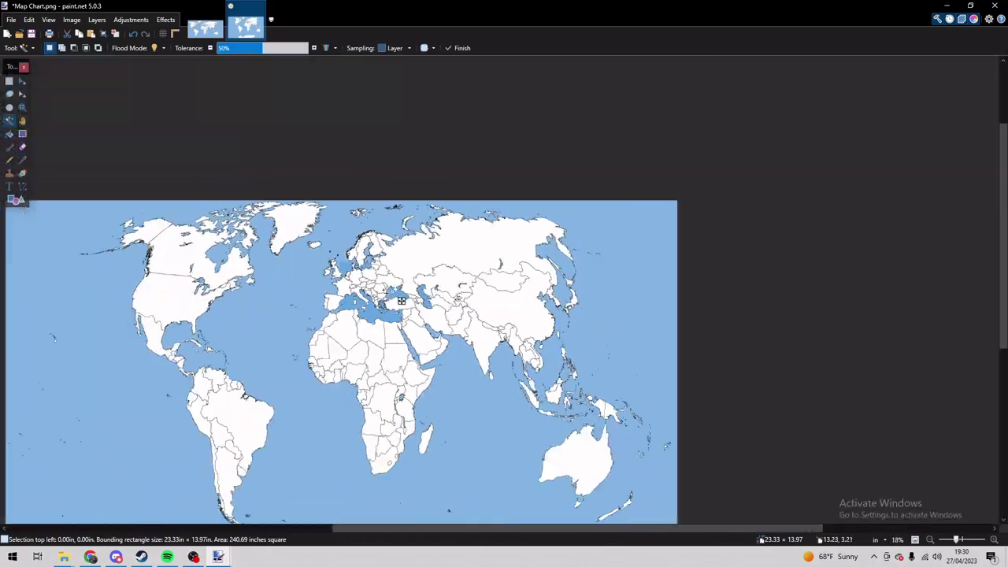
{"action": "scroll", "coordinate": [402, 300], "scroll_direction": "up", "scroll_amount": 15}
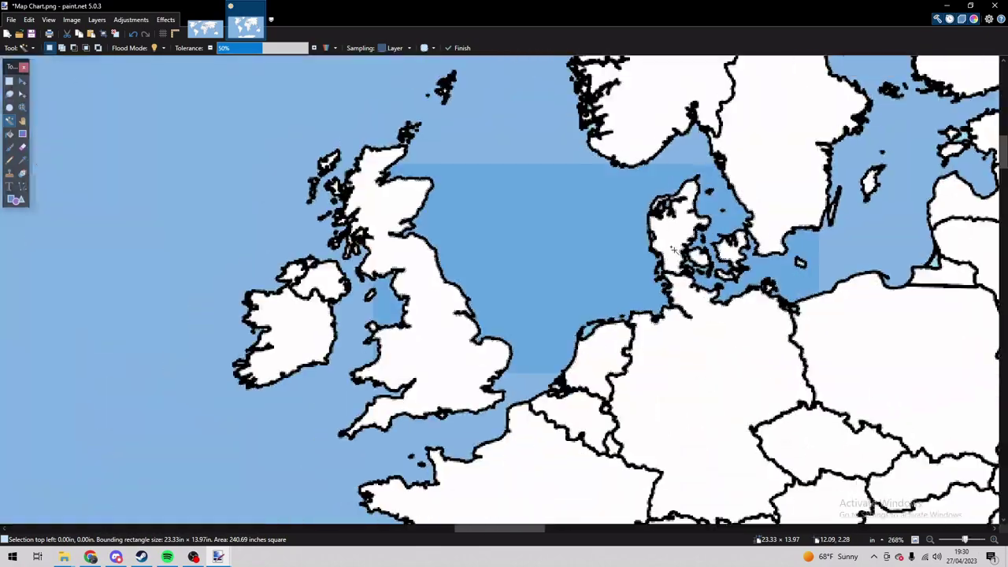
{"action": "scroll", "coordinate": [673, 250], "scroll_direction": "down", "scroll_amount": 2}
{"action": "scroll", "coordinate": [551, 268], "scroll_direction": "right", "scroll_amount": 6}
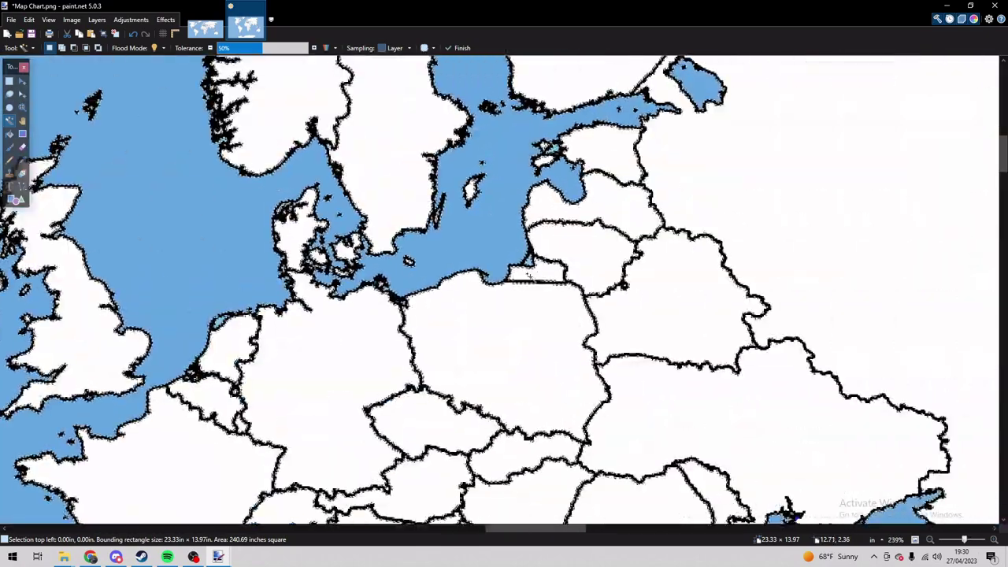
{"action": "scroll", "coordinate": [567, 288], "scroll_direction": "down", "scroll_amount": 5}
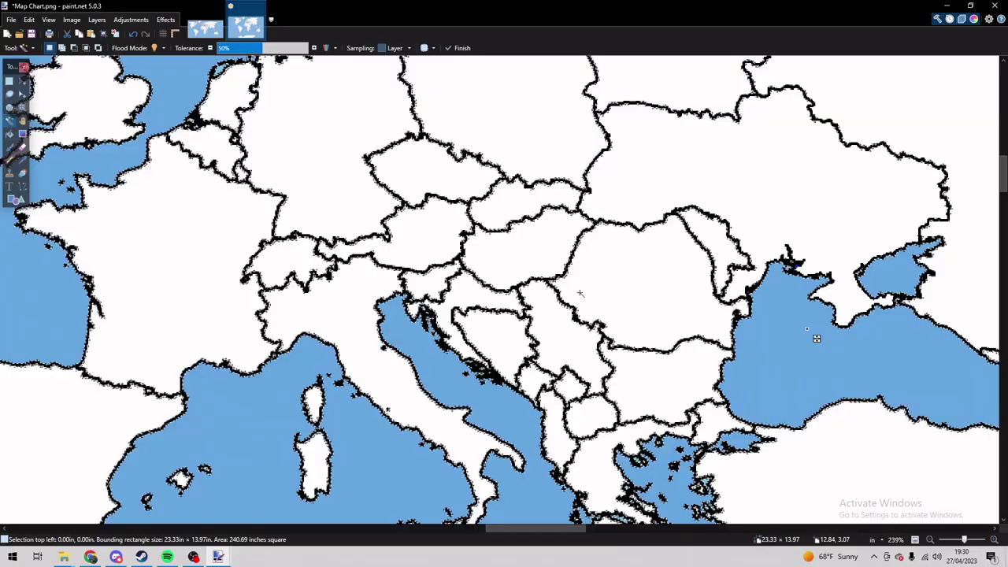
{"action": "scroll", "coordinate": [579, 293], "scroll_direction": "down", "scroll_amount": 1}
{"action": "scroll", "coordinate": [580, 293], "scroll_direction": "right", "scroll_amount": 3}
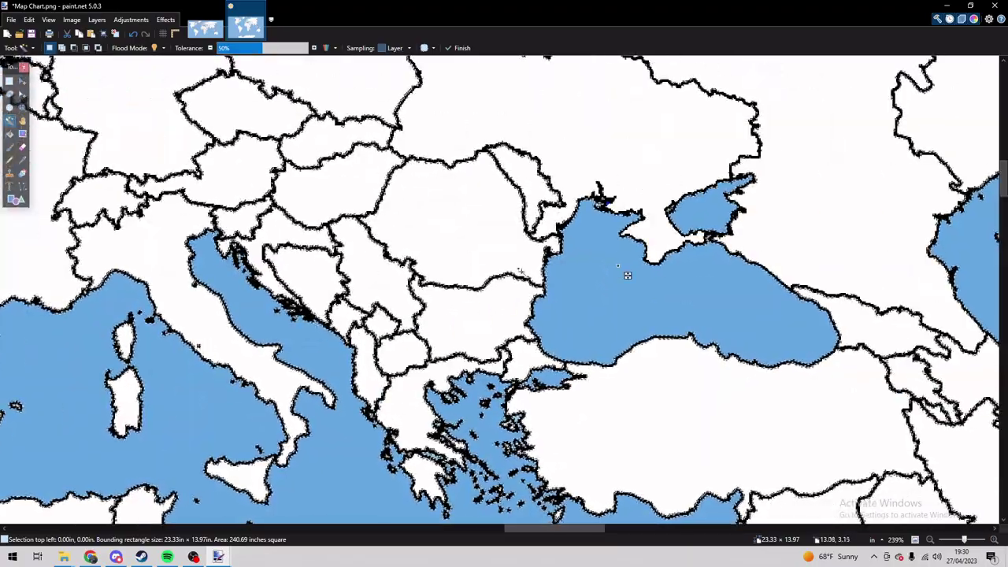
{"action": "key", "text": "Delete"}
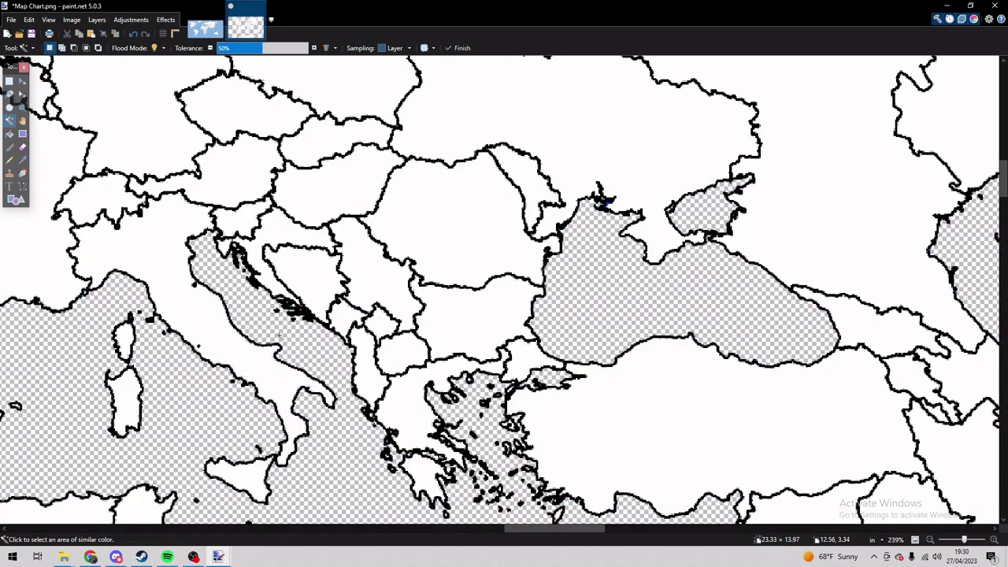
Reframe the close-up on the Europe–Black Sea border junction, ending with the brush selected.
{"action": "key", "text": "f"}
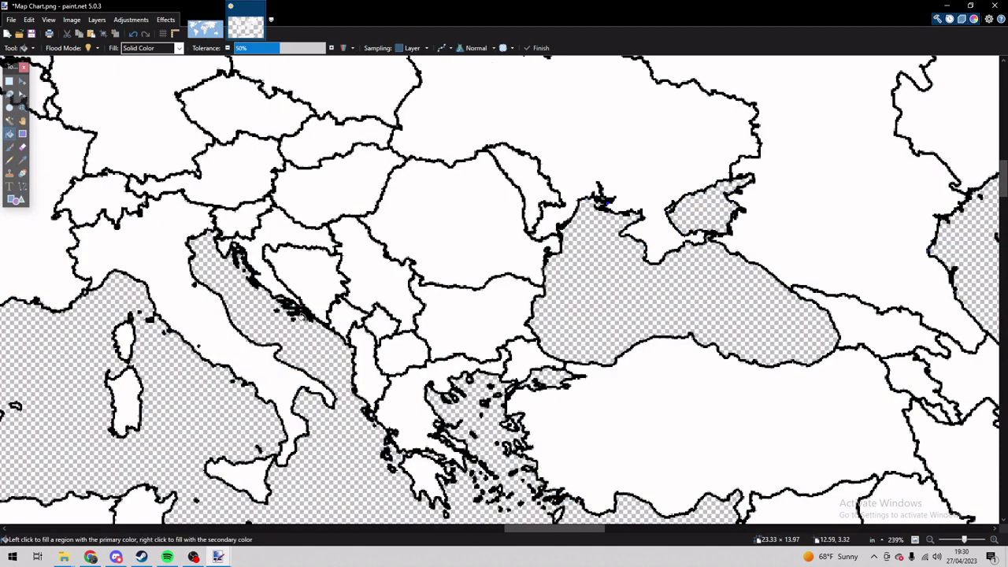
{"action": "scroll", "coordinate": [405, 290], "scroll_direction": "up", "scroll_amount": 6}
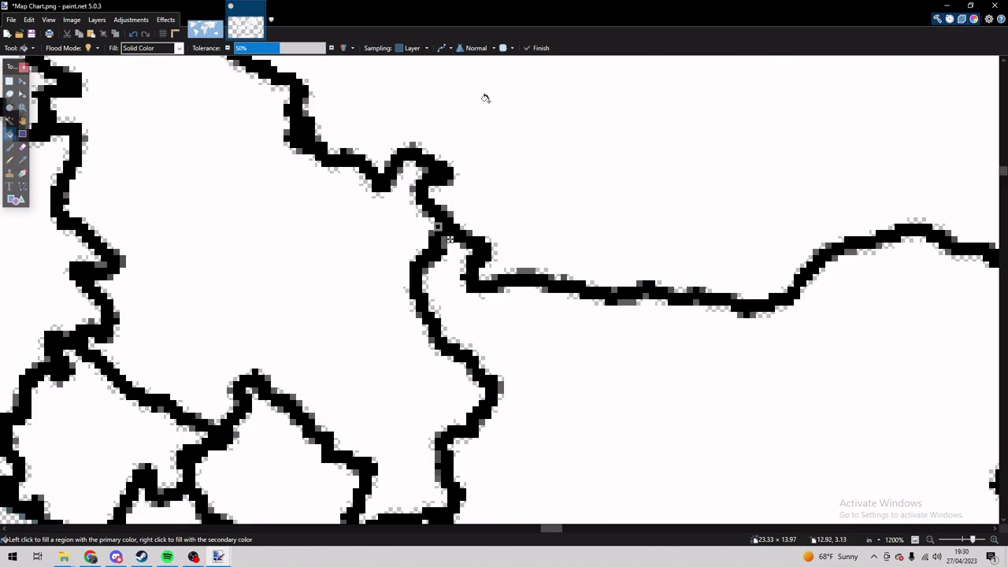
{"action": "left_click_drag", "start_coordinate": [438, 227], "coordinate": [435, 291]}
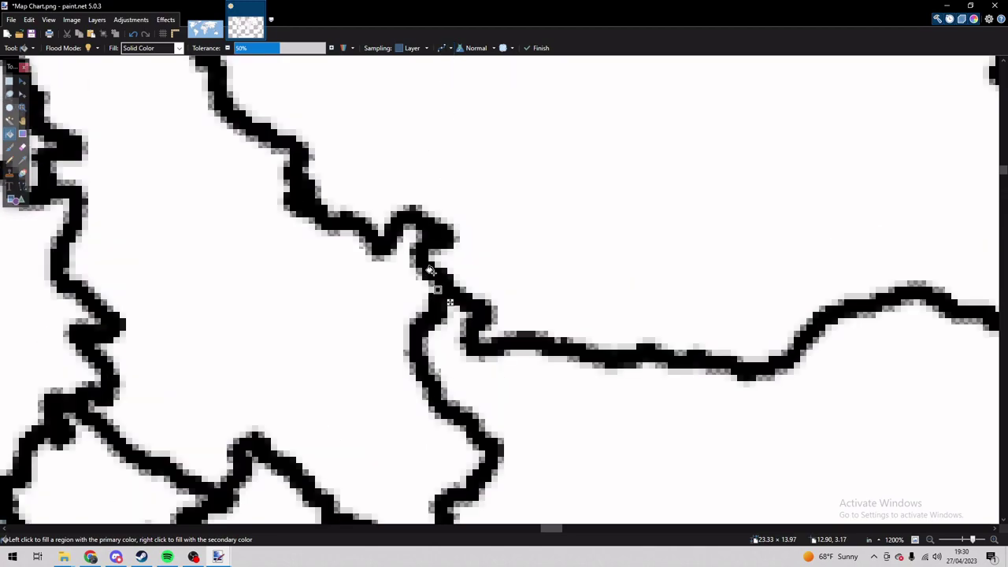
{"action": "scroll", "coordinate": [429, 271], "scroll_direction": "down", "scroll_amount": 7}
{"action": "key", "text": "b"}
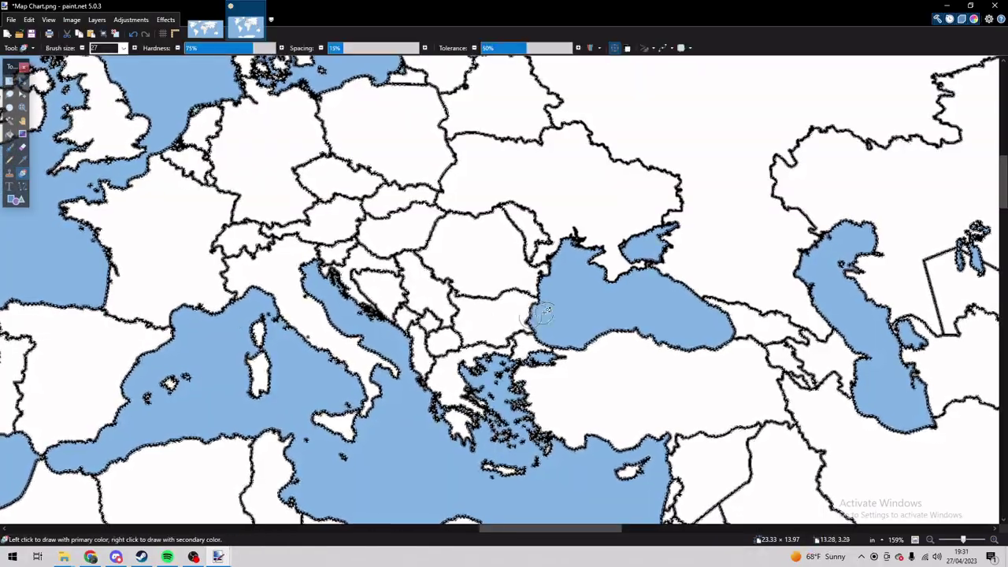
Bucket-fill Russia red and Ukraine and Crimea blue.
{"action": "key", "text": "s"}
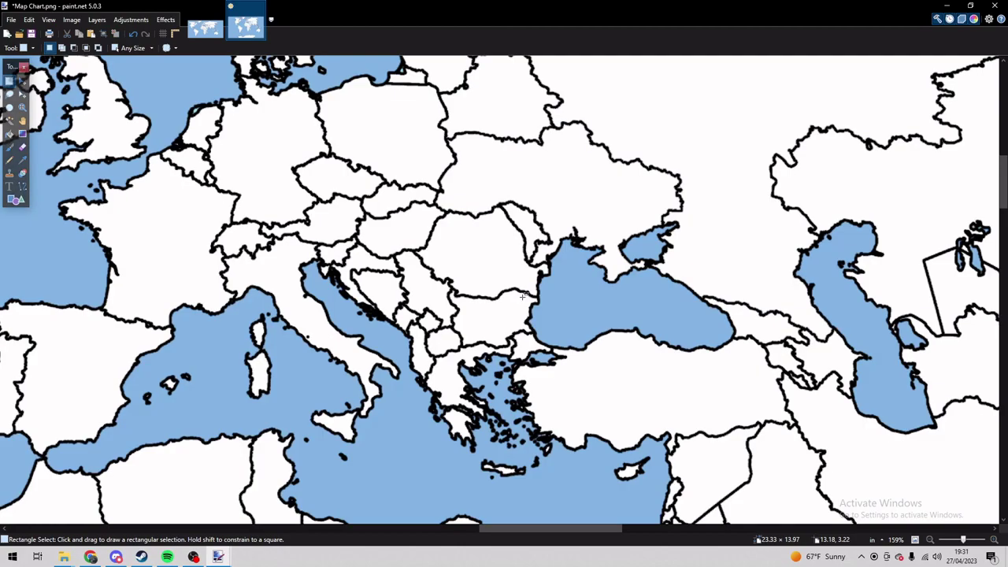
{"action": "scroll", "coordinate": [474, 300], "scroll_direction": "down", "scroll_amount": 5, "text": "ctrl"}
{"action": "scroll", "coordinate": [540, 303], "scroll_direction": "up", "scroll_amount": 2, "text": "ctrl"}
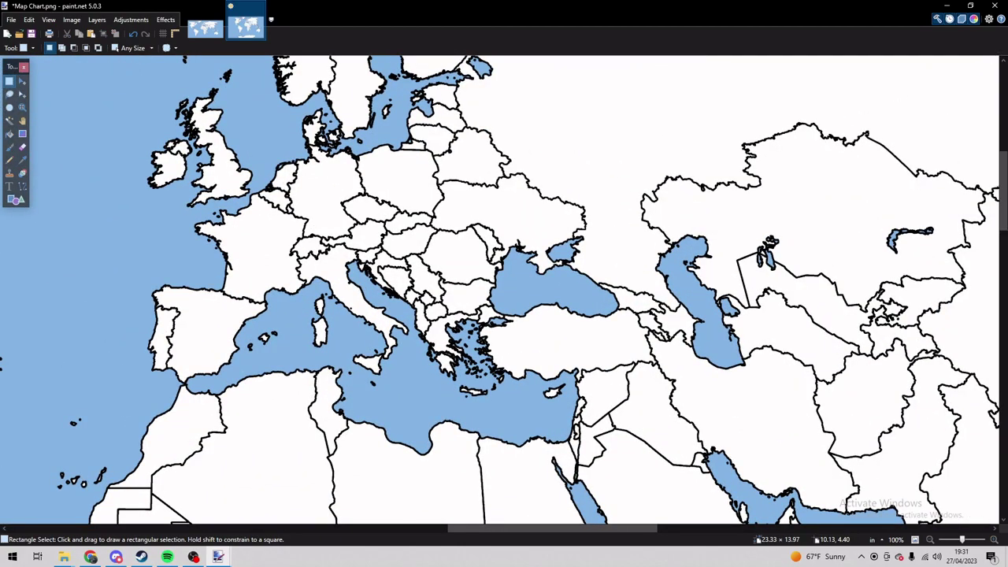
{"action": "key", "text": "f"}
{"action": "left_click", "coordinate": [603, 186]}
{"action": "right_click", "coordinate": [538, 221]}
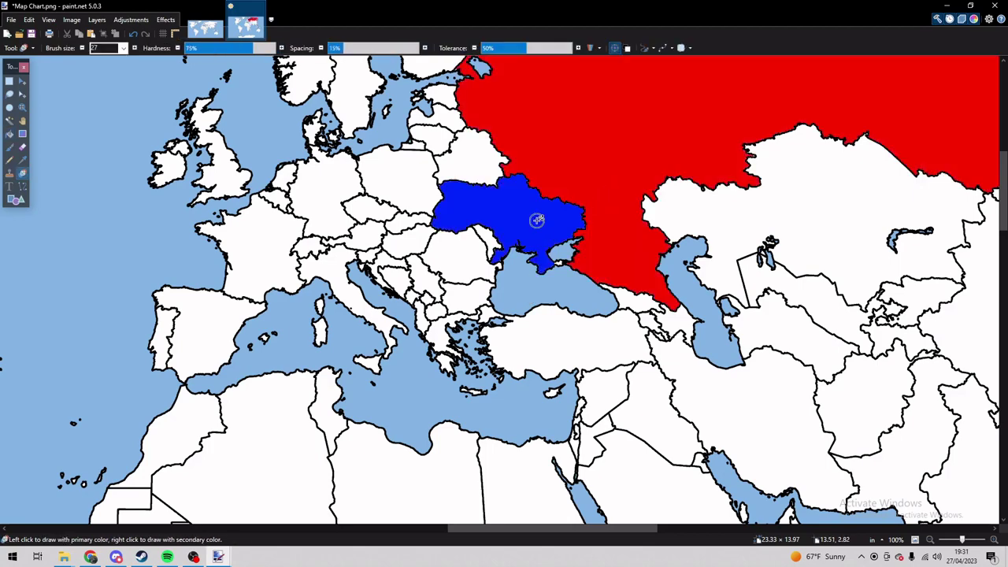
{"action": "scroll", "coordinate": [562, 262], "scroll_direction": "up", "scroll_amount": 5, "text": "ctrl"}
{"action": "scroll", "coordinate": [567, 288], "scroll_direction": "up", "scroll_amount": 2}
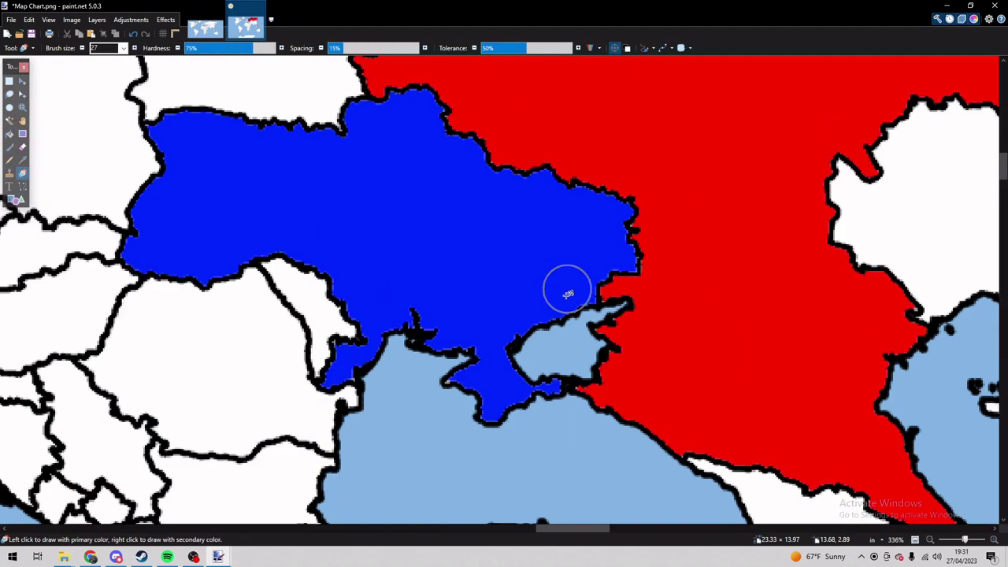
{"action": "right_click", "coordinate": [483, 399]}
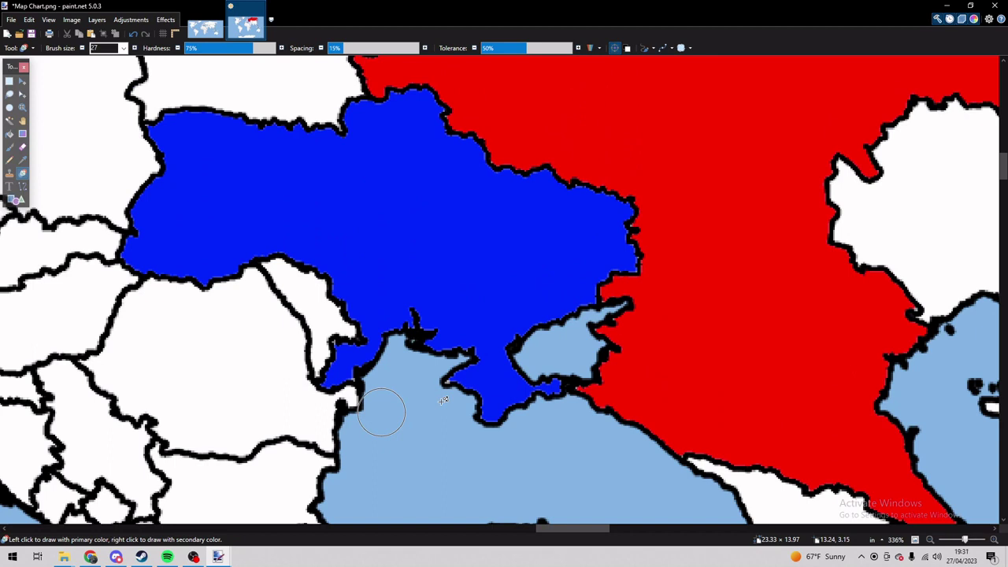
Recolour Crimea and eastern Ukraine pink, undoing a first partial attempt.
{"action": "left_click", "coordinate": [482, 378]}
{"action": "key", "text": "ctrl+z"}
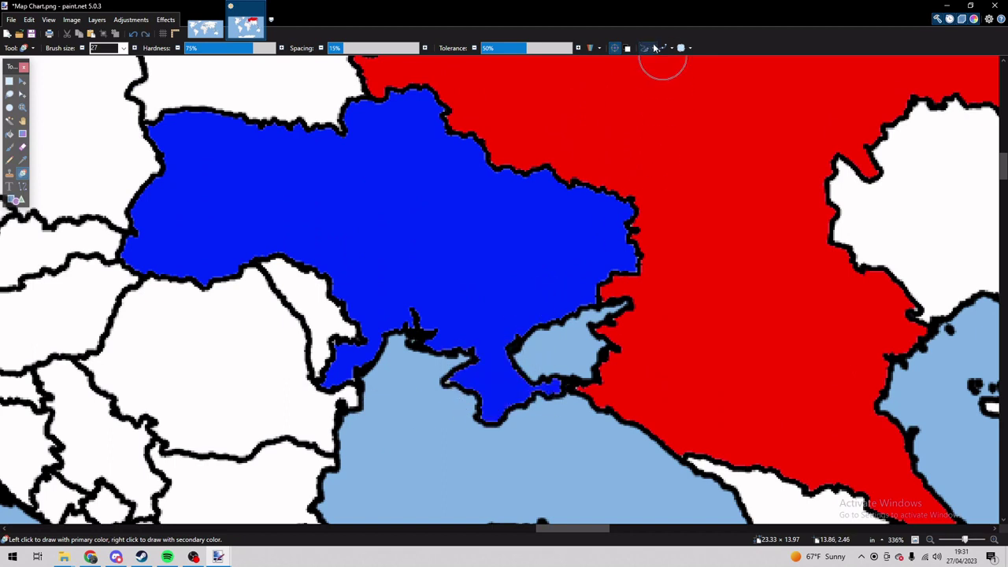
{"action": "mouse_move", "coordinate": [488, 383]}
{"action": "left_mouse_down"}
{"action": "mouse_move", "coordinate": [504, 378]}
{"action": "mouse_move", "coordinate": [501, 337]}
{"action": "mouse_move", "coordinate": [441, 331]}
{"action": "mouse_move", "coordinate": [571, 296]}
{"action": "mouse_move", "coordinate": [622, 260]}
{"action": "mouse_move", "coordinate": [611, 222]}
{"action": "mouse_move", "coordinate": [583, 236]}
{"action": "mouse_move", "coordinate": [528, 161]}
{"action": "mouse_move", "coordinate": [602, 193]}
{"action": "mouse_move", "coordinate": [501, 305]}
{"action": "left_mouse_up"}
{"action": "scroll", "coordinate": [504, 299], "scroll_direction": "up", "scroll_amount": 1}
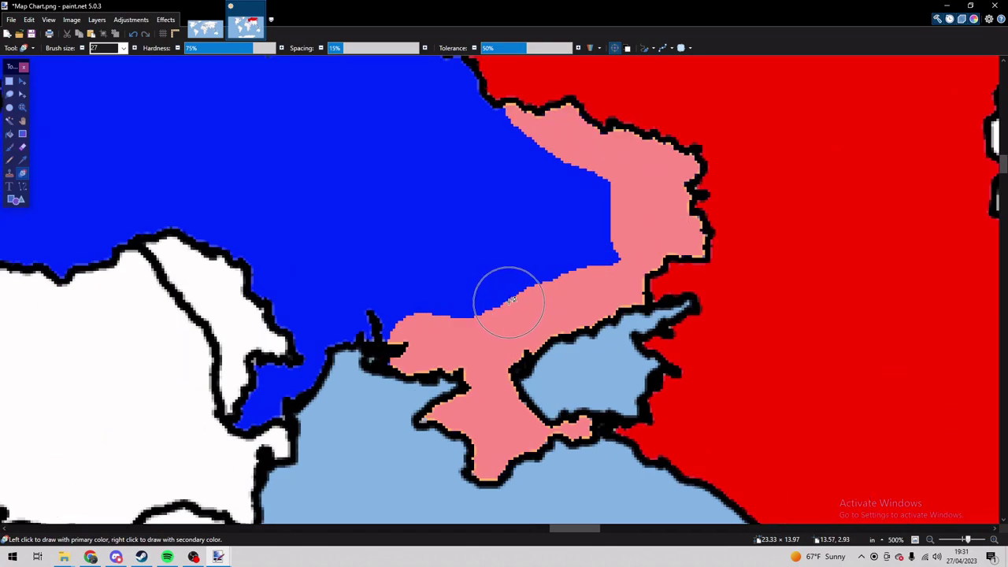
{"action": "scroll", "coordinate": [488, 276], "scroll_direction": "down", "scroll_amount": 3}
{"action": "scroll", "coordinate": [512, 299], "scroll_direction": "up", "scroll_amount": 3}
{"action": "scroll", "coordinate": [369, 330], "scroll_direction": "down", "scroll_amount": 4}
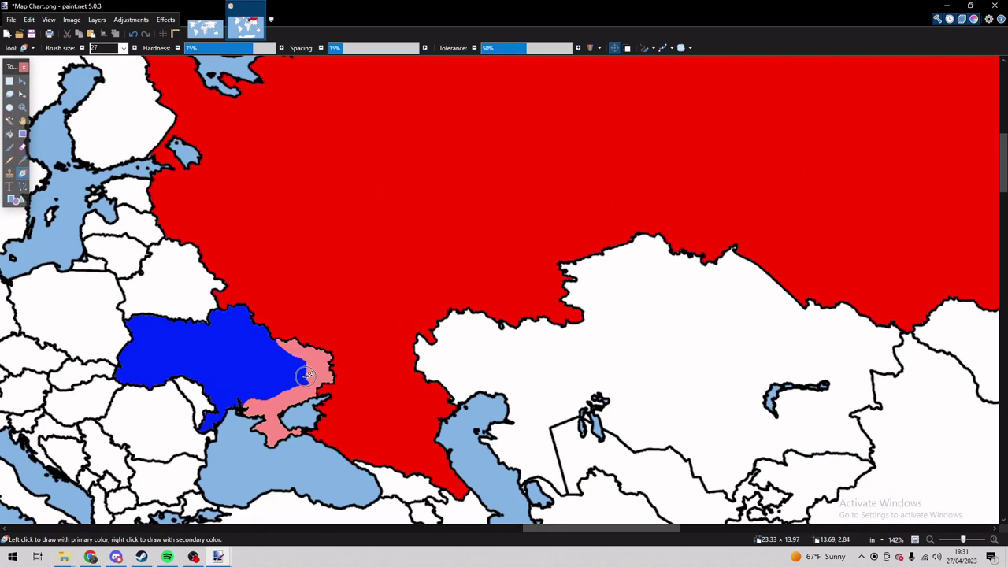
{"action": "scroll", "coordinate": [462, 394], "scroll_direction": "up", "scroll_amount": 3}
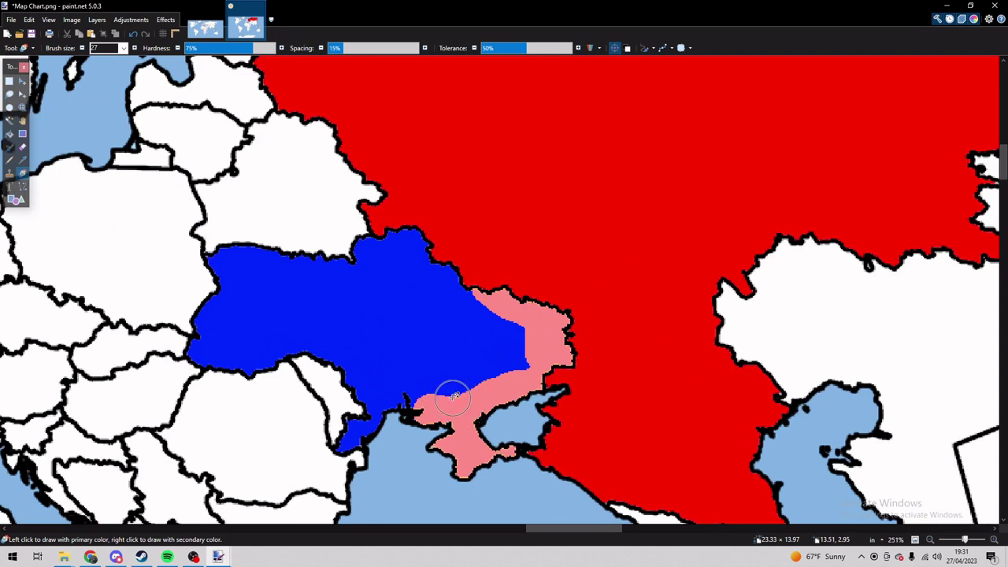
Repaint Crimea blue, redden the white Belarus–Russia patch, and start lavender on Russia's western border.
{"action": "mouse_move", "coordinate": [457, 397]}
{"action": "left_mouse_down"}
{"action": "mouse_move", "coordinate": [459, 454]}
{"action": "mouse_move", "coordinate": [502, 417]}
{"action": "mouse_move", "coordinate": [452, 422]}
{"action": "mouse_move", "coordinate": [440, 451]}
{"action": "mouse_move", "coordinate": [471, 428]}
{"action": "mouse_move", "coordinate": [471, 403]}
{"action": "mouse_move", "coordinate": [541, 371]}
{"action": "mouse_move", "coordinate": [511, 362]}
{"action": "mouse_move", "coordinate": [533, 339]}
{"action": "mouse_move", "coordinate": [536, 380]}
{"action": "mouse_move", "coordinate": [565, 343]}
{"action": "mouse_move", "coordinate": [486, 315]}
{"action": "left_mouse_up"}
{"action": "scroll", "coordinate": [429, 265], "scroll_direction": "down", "scroll_amount": 1}
{"action": "scroll", "coordinate": [429, 265], "scroll_direction": "up", "scroll_amount": 2}
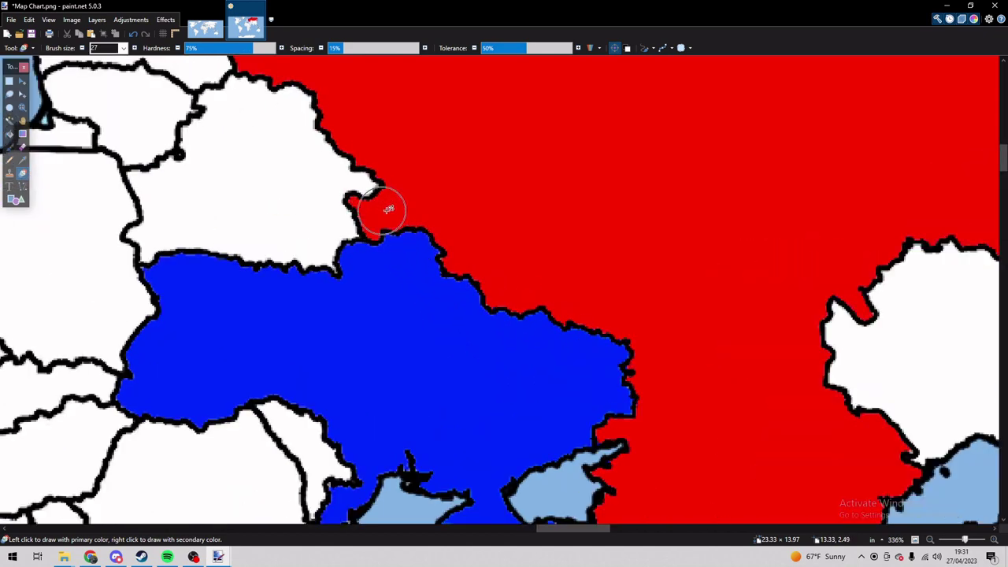
{"action": "mouse_move", "coordinate": [387, 210]}
{"action": "left_mouse_down"}
{"action": "mouse_move", "coordinate": [344, 210]}
{"action": "mouse_move", "coordinate": [398, 224]}
{"action": "mouse_move", "coordinate": [418, 179]}
{"action": "mouse_move", "coordinate": [417, 251]}
{"action": "mouse_move", "coordinate": [367, 221]}
{"action": "left_mouse_up"}
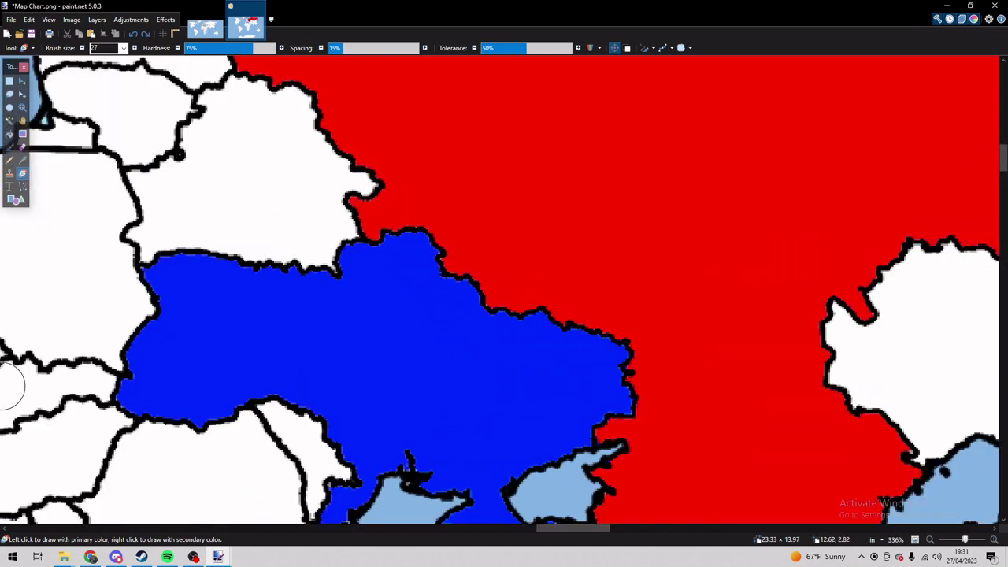
{"action": "mouse_move", "coordinate": [434, 202]}
{"action": "left_mouse_down"}
{"action": "mouse_move", "coordinate": [453, 273]}
{"action": "mouse_move", "coordinate": [387, 197]}
{"action": "mouse_move", "coordinate": [370, 252]}
{"action": "mouse_move", "coordinate": [582, 352]}
{"action": "mouse_move", "coordinate": [489, 270]}
{"action": "mouse_move", "coordinate": [494, 287]}
{"action": "mouse_move", "coordinate": [653, 396]}
{"action": "mouse_move", "coordinate": [595, 331]}
{"action": "mouse_move", "coordinate": [616, 381]}
{"action": "mouse_move", "coordinate": [660, 401]}
{"action": "mouse_move", "coordinate": [603, 402]}
{"action": "mouse_move", "coordinate": [594, 448]}
{"action": "mouse_move", "coordinate": [622, 471]}
{"action": "mouse_move", "coordinate": [674, 473]}
{"action": "left_mouse_up"}
Paint lavender over south-western Russia from Belarus down along the northern Caspian.
{"action": "scroll", "coordinate": [619, 382], "scroll_direction": "down", "scroll_amount": 3}
{"action": "scroll", "coordinate": [568, 433], "scroll_direction": "right", "scroll_amount": 3}
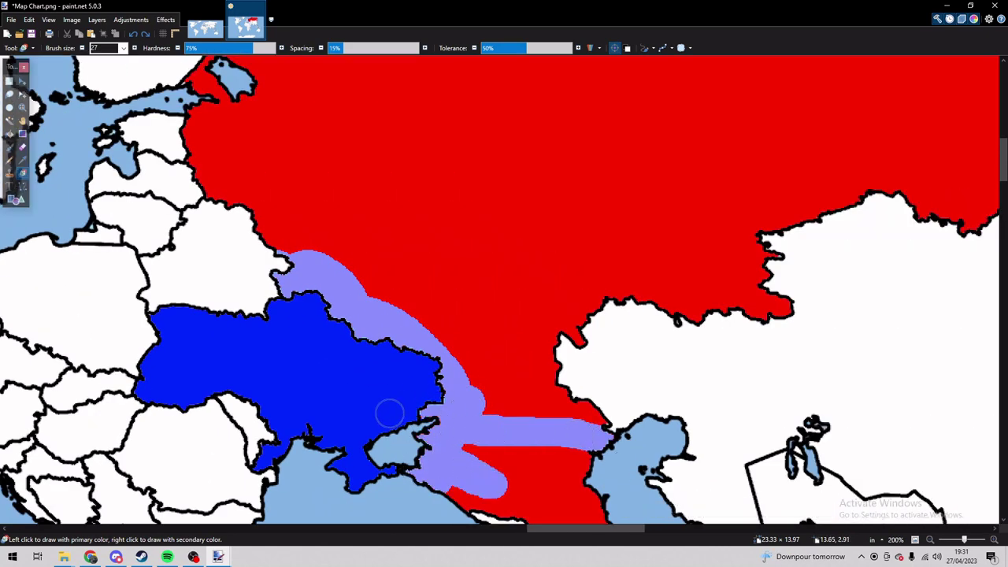
{"action": "mouse_move", "coordinate": [390, 413]}
{"action": "left_mouse_down"}
{"action": "mouse_move", "coordinate": [466, 493]}
{"action": "mouse_move", "coordinate": [530, 462]}
{"action": "mouse_move", "coordinate": [462, 456]}
{"action": "mouse_move", "coordinate": [541, 393]}
{"action": "mouse_move", "coordinate": [437, 366]}
{"action": "mouse_move", "coordinate": [496, 386]}
{"action": "mouse_move", "coordinate": [573, 381]}
{"action": "mouse_move", "coordinate": [595, 343]}
{"action": "mouse_move", "coordinate": [588, 303]}
{"action": "mouse_move", "coordinate": [444, 309]}
{"action": "mouse_move", "coordinate": [494, 342]}
{"action": "mouse_move", "coordinate": [550, 324]}
{"action": "mouse_move", "coordinate": [363, 264]}
{"action": "mouse_move", "coordinate": [306, 289]}
{"action": "mouse_move", "coordinate": [445, 332]}
{"action": "mouse_move", "coordinate": [358, 255]}
{"action": "mouse_move", "coordinate": [228, 217]}
{"action": "mouse_move", "coordinate": [582, 279]}
{"action": "mouse_move", "coordinate": [643, 317]}
{"action": "left_mouse_up"}
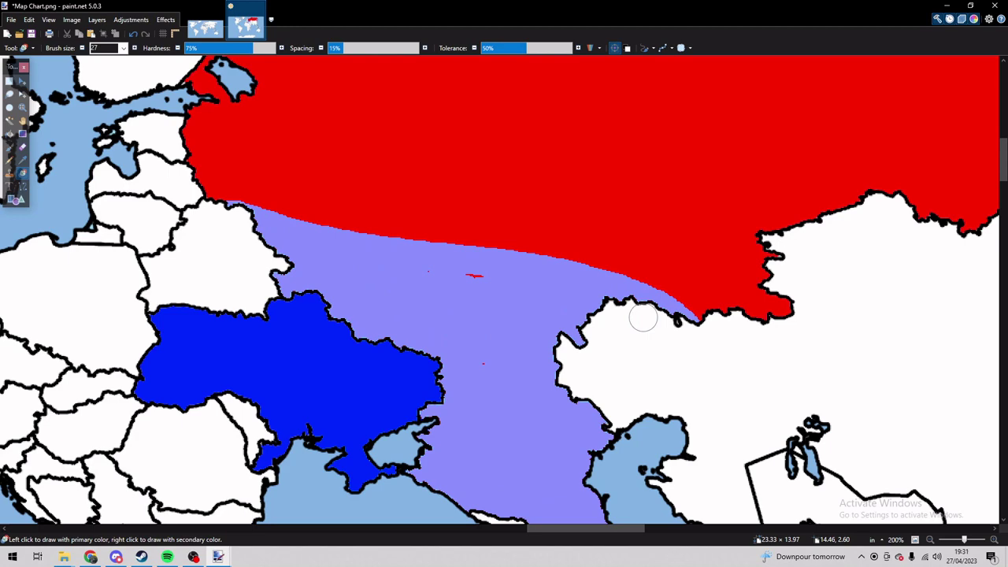
{"action": "mouse_move", "coordinate": [704, 330]}
{"action": "left_mouse_down"}
{"action": "mouse_move", "coordinate": [742, 309]}
{"action": "mouse_move", "coordinate": [795, 319]}
{"action": "mouse_move", "coordinate": [617, 264]}
{"action": "mouse_move", "coordinate": [819, 263]}
{"action": "mouse_move", "coordinate": [756, 286]}
{"action": "mouse_move", "coordinate": [722, 253]}
{"action": "mouse_move", "coordinate": [766, 286]}
{"action": "mouse_move", "coordinate": [780, 264]}
{"action": "mouse_move", "coordinate": [681, 243]}
{"action": "mouse_move", "coordinate": [621, 259]}
{"action": "mouse_move", "coordinate": [512, 254]}
{"action": "mouse_move", "coordinate": [756, 264]}
{"action": "mouse_move", "coordinate": [738, 248]}
{"action": "left_mouse_up"}
{"action": "scroll", "coordinate": [594, 286], "scroll_direction": "down", "scroll_amount": 5, "text": "ctrl"}
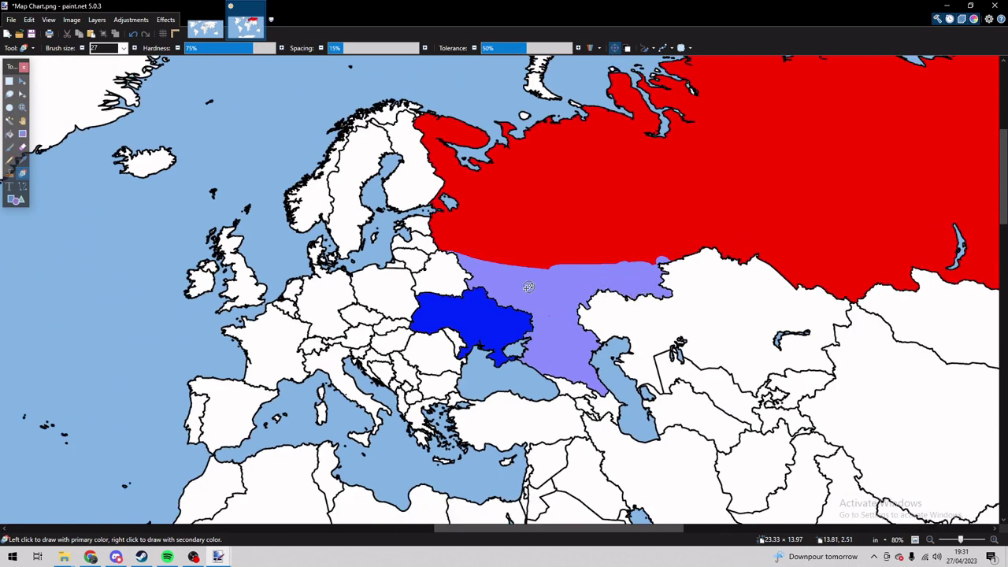
{"action": "scroll", "coordinate": [528, 287], "scroll_direction": "right", "scroll_amount": 3}
Search Windows for 'note' and launch Notepad++ with the Alternate Future of the World Season 2 notes.
{"action": "key", "text": "super"}
{"action": "type", "text": "note"}
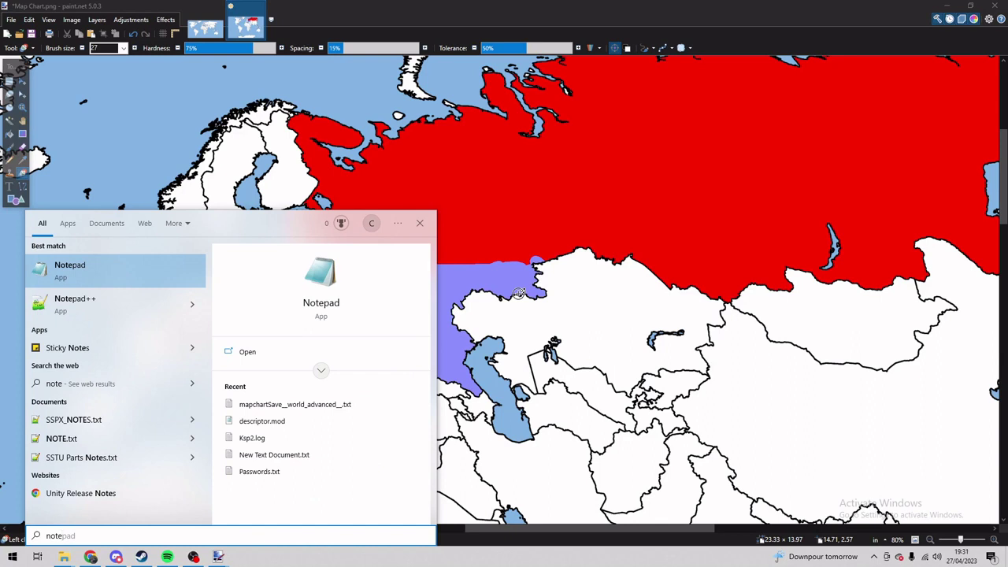
{"action": "key", "text": "Down"}
{"action": "key", "text": "Return"}
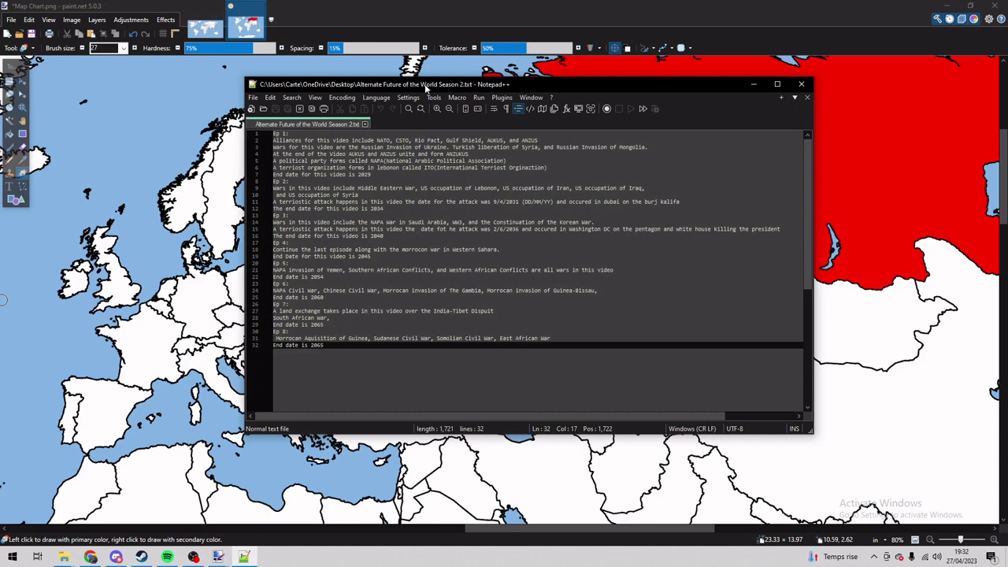
Hide Notepad++ and extend the lavender over southern and northern Russia, touching up near Karelia.
{"action": "left_click", "coordinate": [753, 83]}
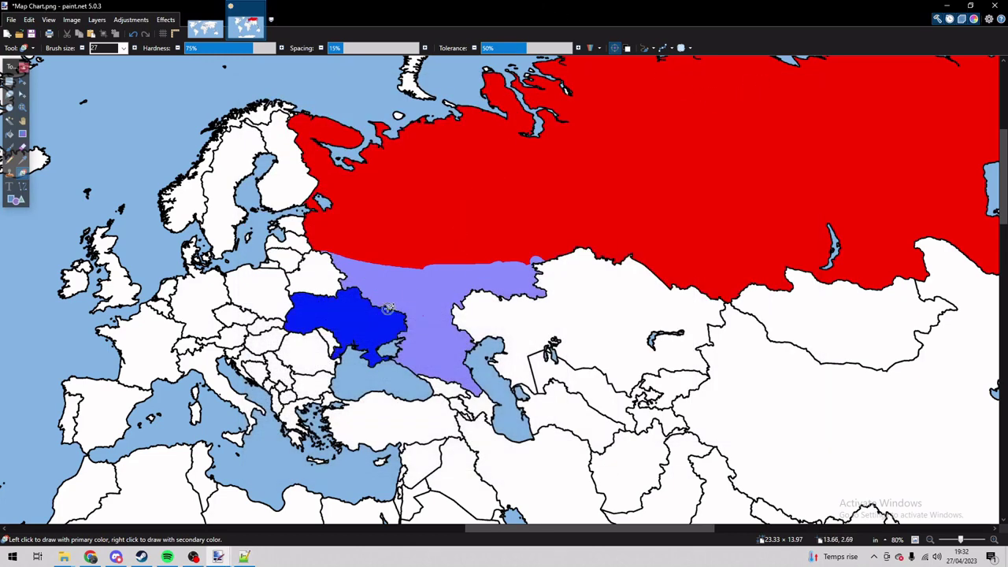
{"action": "mouse_move", "coordinate": [425, 261]}
{"action": "left_mouse_down"}
{"action": "mouse_move", "coordinate": [535, 254]}
{"action": "mouse_move", "coordinate": [502, 261]}
{"action": "mouse_move", "coordinate": [338, 250]}
{"action": "mouse_move", "coordinate": [309, 238]}
{"action": "mouse_move", "coordinate": [330, 227]}
{"action": "mouse_move", "coordinate": [313, 215]}
{"action": "mouse_move", "coordinate": [341, 191]}
{"action": "mouse_move", "coordinate": [356, 206]}
{"action": "mouse_move", "coordinate": [337, 168]}
{"action": "left_mouse_up"}
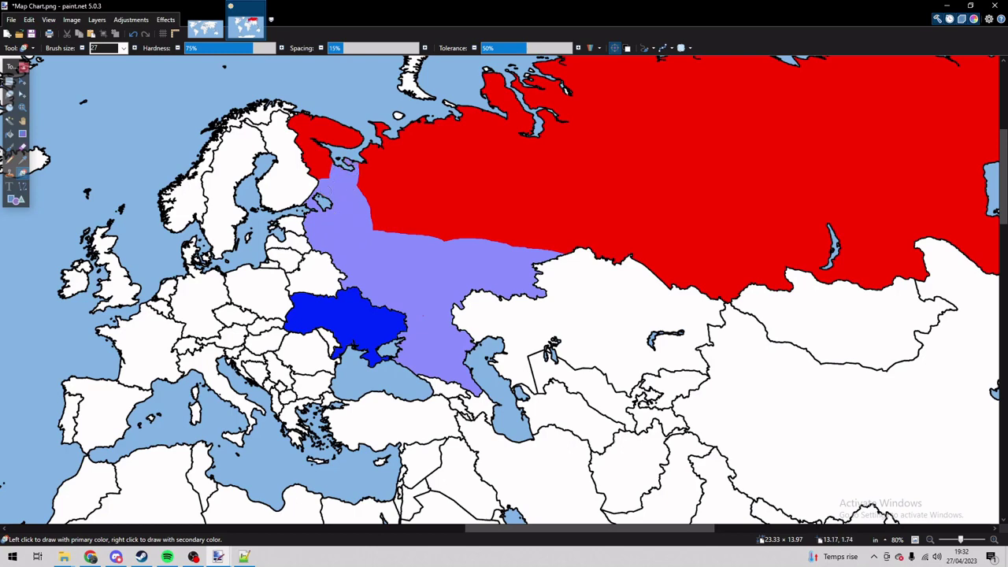
{"action": "key", "text": "f"}
{"action": "left_click", "coordinate": [326, 165]}
{"action": "key", "text": "r"}
{"action": "scroll", "coordinate": [368, 168], "scroll_direction": "up", "scroll_amount": 3}
{"action": "mouse_move", "coordinate": [358, 173]}
{"action": "left_mouse_down"}
{"action": "mouse_move", "coordinate": [437, 261]}
{"action": "mouse_move", "coordinate": [364, 191]}
{"action": "mouse_move", "coordinate": [385, 270]}
{"action": "left_mouse_up"}
Bucket-fill the remaining red part of Russia lavender.
{"action": "key", "text": "f"}
{"action": "left_click", "coordinate": [504, 241]}
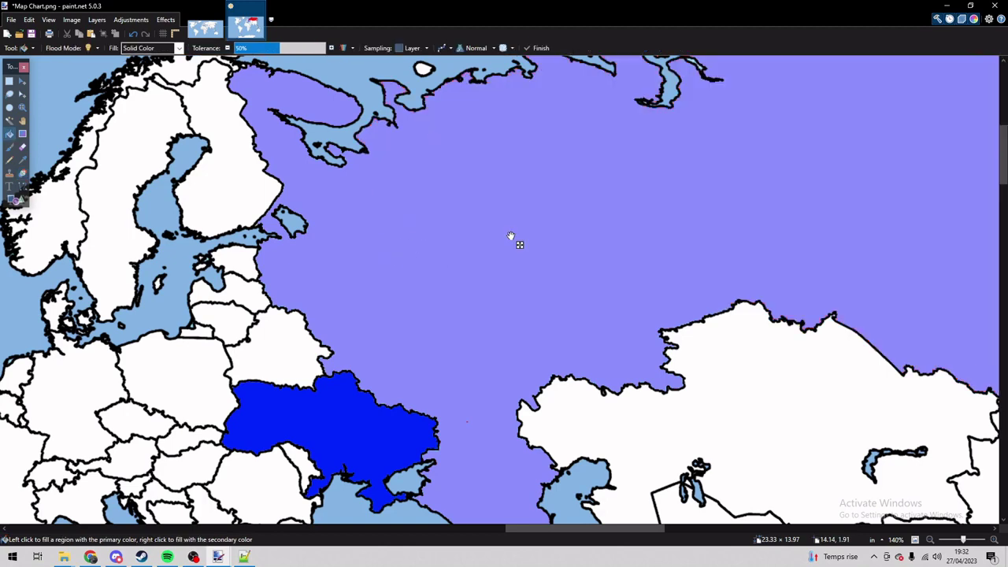
{"action": "key", "text": "r"}
{"action": "scroll", "coordinate": [393, 353], "scroll_direction": "up", "scroll_amount": 5}
{"action": "scroll", "coordinate": [488, 396], "scroll_direction": "up", "scroll_amount": 3}
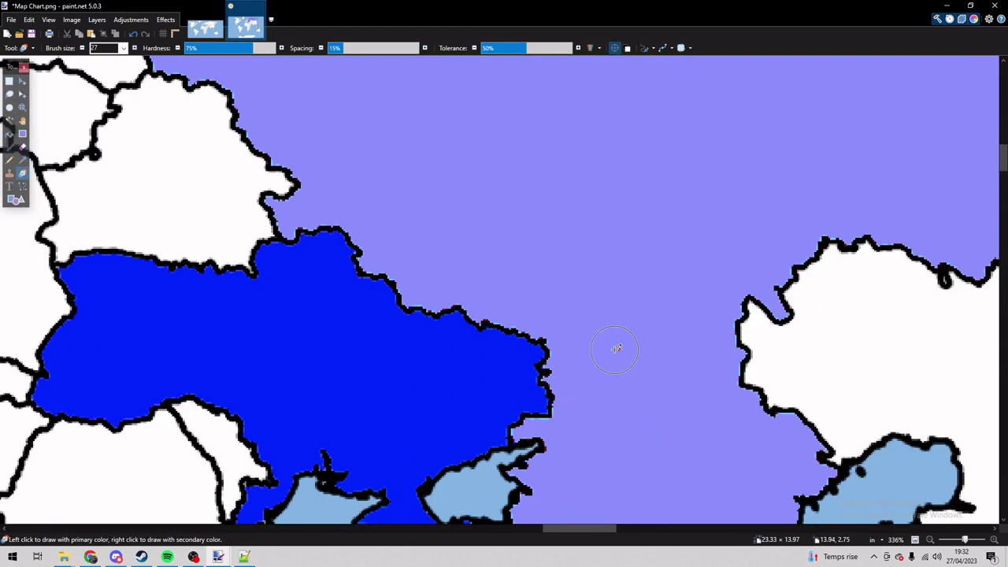
{"action": "scroll", "coordinate": [520, 398], "scroll_direction": "down", "scroll_amount": 2}
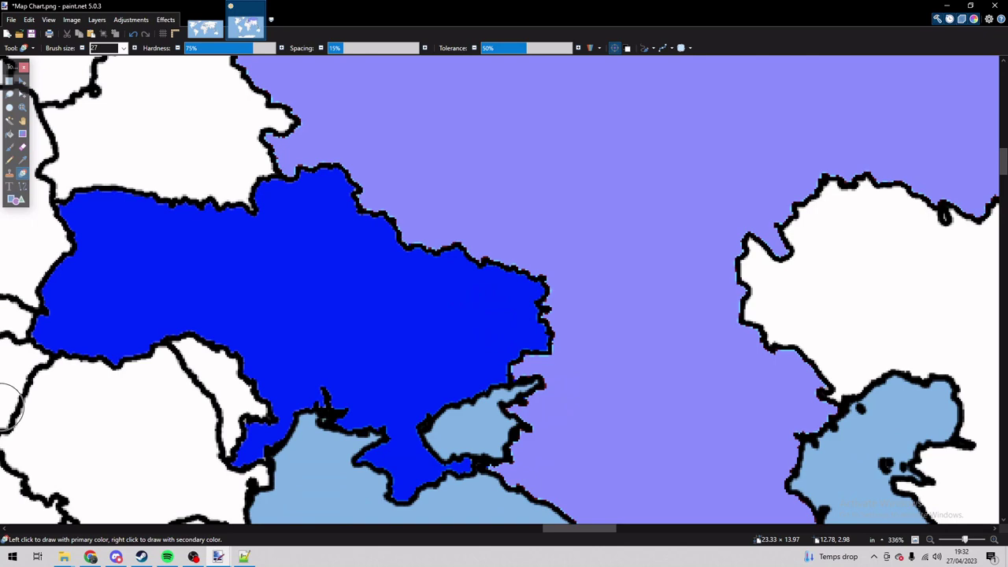
Fill the lavender Russia and blue Ukraine back to white, undoing a stray black dab.
{"action": "key", "text": "f"}
{"action": "left_click", "coordinate": [631, 214]}
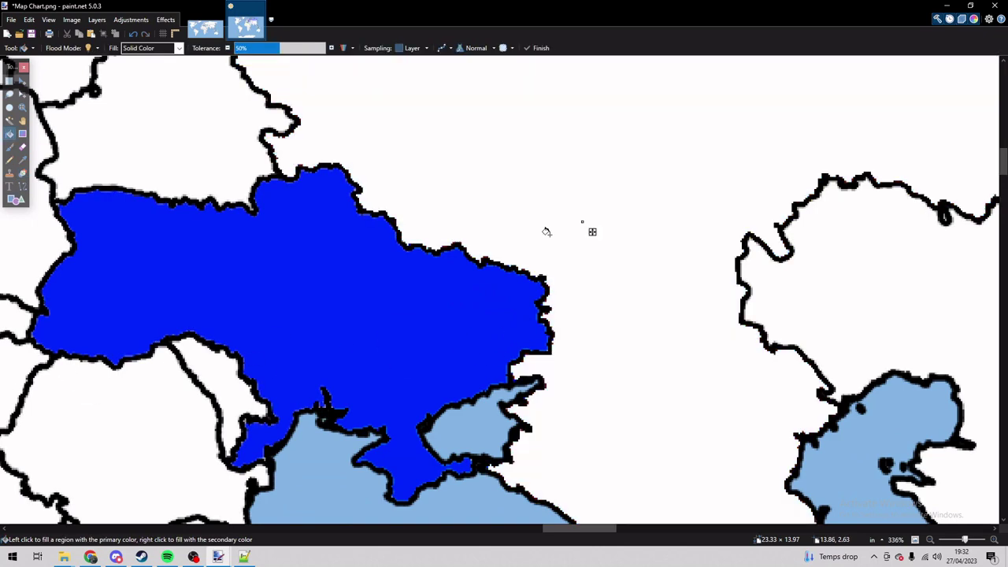
{"action": "left_click", "coordinate": [345, 285]}
{"action": "key", "text": "b"}
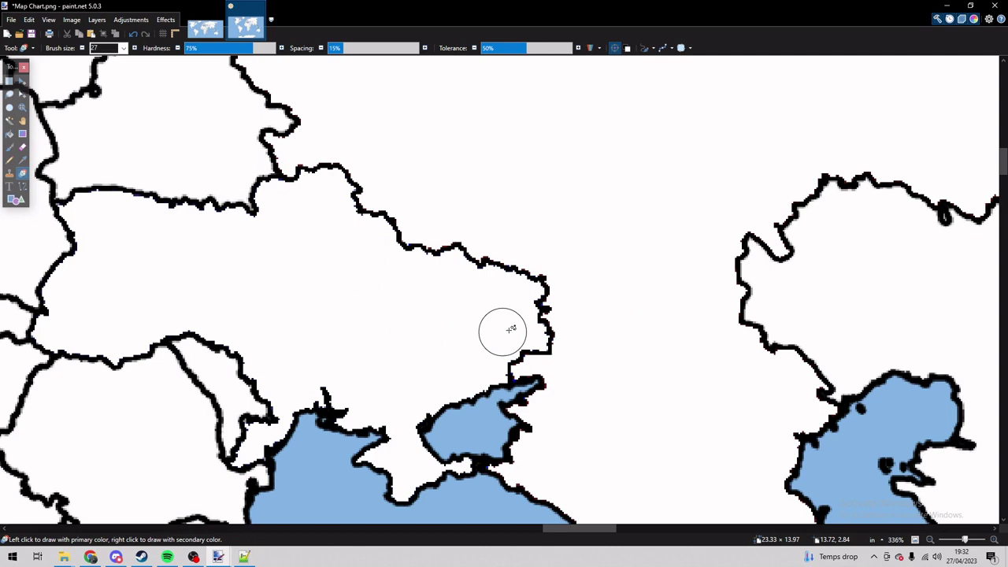
{"action": "key", "text": "b"}
{"action": "mouse_move", "coordinate": [494, 351]}
{"action": "left_mouse_down"}
{"action": "mouse_move", "coordinate": [581, 334]}
{"action": "mouse_move", "coordinate": [534, 323]}
{"action": "mouse_move", "coordinate": [551, 291]}
{"action": "mouse_move", "coordinate": [466, 252]}
{"action": "mouse_move", "coordinate": [536, 275]}
{"action": "mouse_move", "coordinate": [401, 242]}
{"action": "mouse_move", "coordinate": [300, 182]}
{"action": "left_mouse_up"}
{"action": "key", "text": "ctrl+z"}
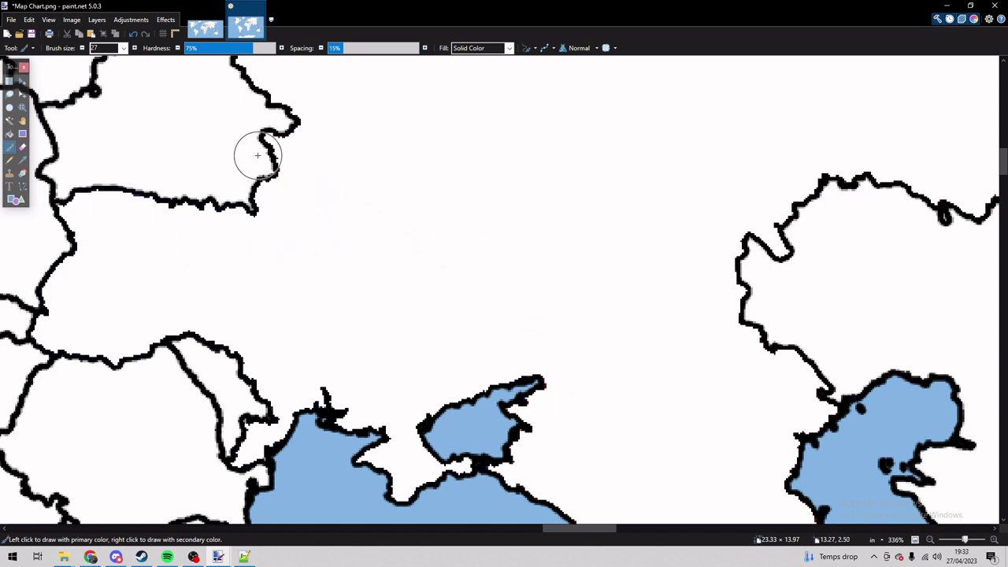
With a size 3 brush, draw a wavy black border east from Belarus curving toward the Azov coast.
{"action": "key", "text": "bracketleft"}
{"action": "key", "text": "bracketleft"}
{"action": "key", "text": "bracketleft"}
{"action": "key", "text": "bracketleft"}
{"action": "key", "text": "bracketleft"}
{"action": "key", "text": "bracketleft"}
{"action": "key", "text": "bracketleft"}
{"action": "key", "text": "bracketleft"}
{"action": "scroll", "coordinate": [258, 155], "scroll_direction": "up", "scroll_amount": 8}
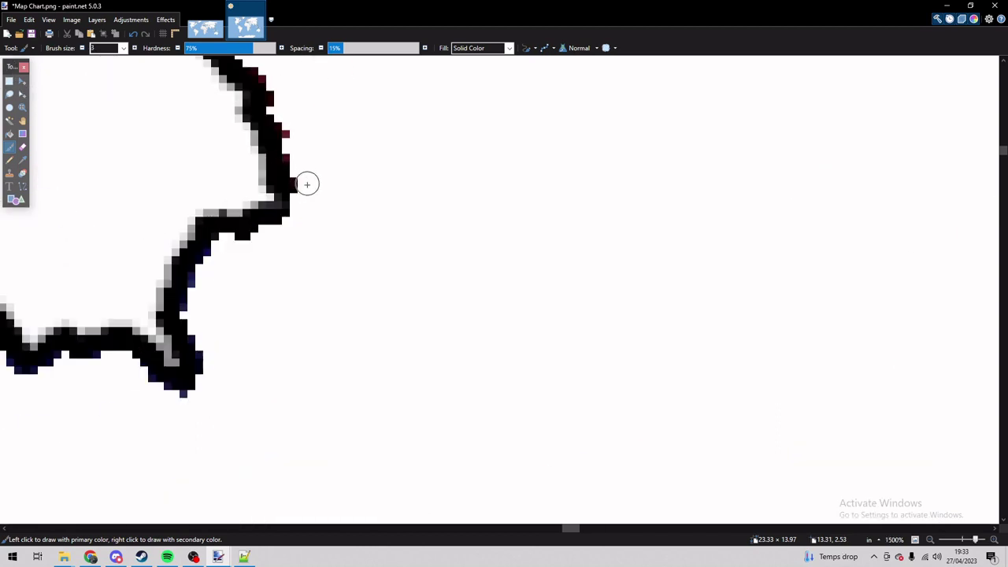
{"action": "key", "text": "bracketleft"}
{"action": "mouse_move", "coordinate": [282, 180]}
{"action": "left_mouse_down"}
{"action": "mouse_move", "coordinate": [381, 181]}
{"action": "mouse_move", "coordinate": [441, 236]}
{"action": "left_mouse_up"}
{"action": "key", "text": "ctrl+z"}
{"action": "mouse_move", "coordinate": [285, 180]}
{"action": "left_mouse_down"}
{"action": "mouse_move", "coordinate": [469, 205]}
{"action": "mouse_move", "coordinate": [538, 254]}
{"action": "left_mouse_up"}
{"action": "scroll", "coordinate": [454, 226], "scroll_direction": "down", "scroll_amount": 8, "text": "ctrl"}
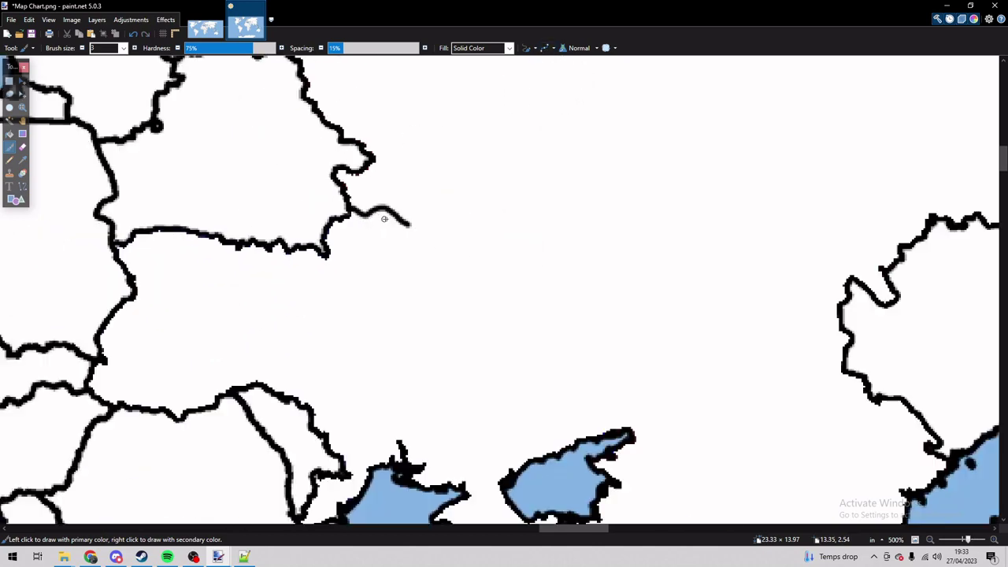
{"action": "mouse_move", "coordinate": [402, 223]}
{"action": "left_mouse_down"}
{"action": "mouse_move", "coordinate": [478, 231]}
{"action": "mouse_move", "coordinate": [552, 311]}
{"action": "left_mouse_up"}
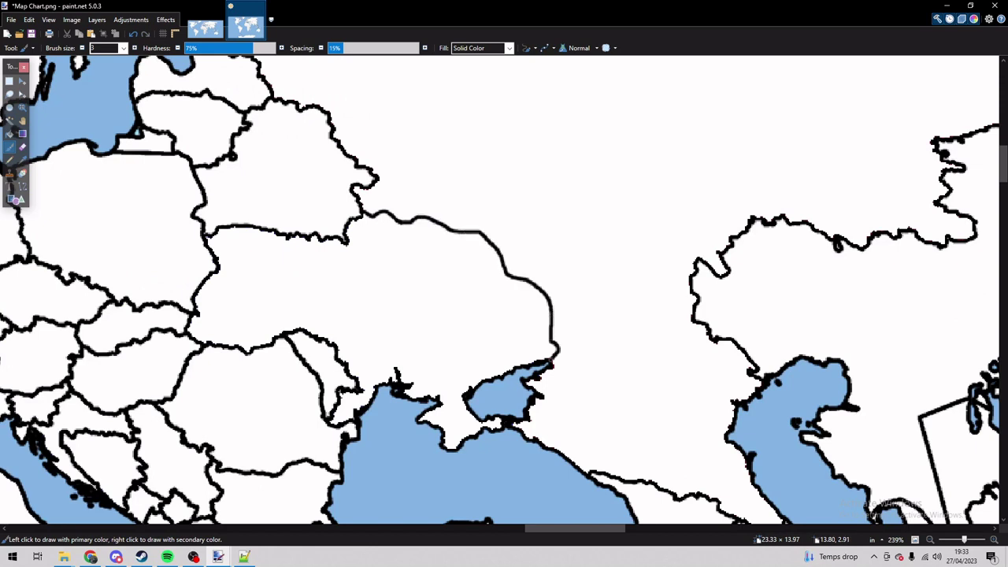
Clear the stray black pixels joining the border to the coast and the messy stroke join.
{"action": "key", "text": "f"}
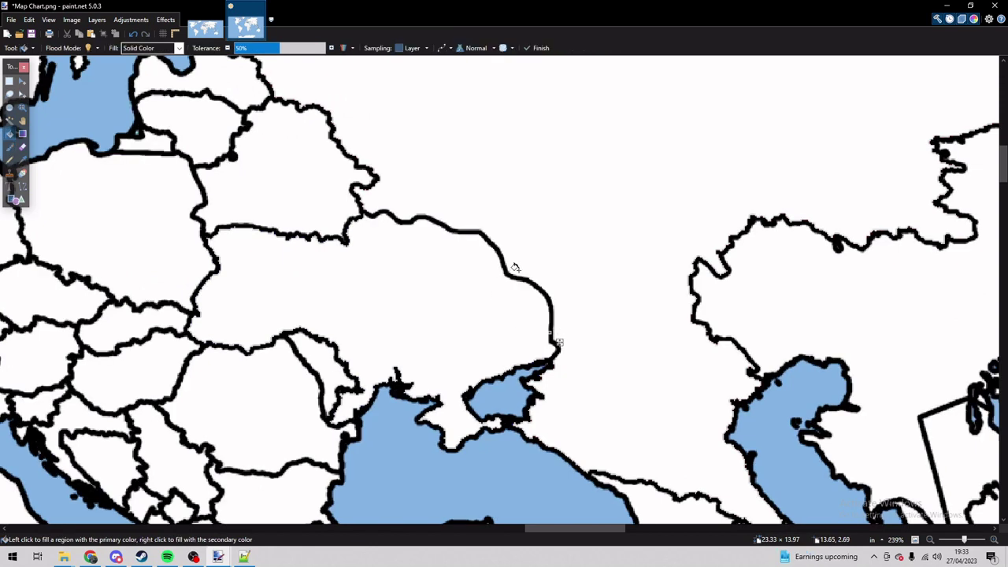
{"action": "scroll", "coordinate": [543, 354], "scroll_direction": "up", "scroll_amount": 7}
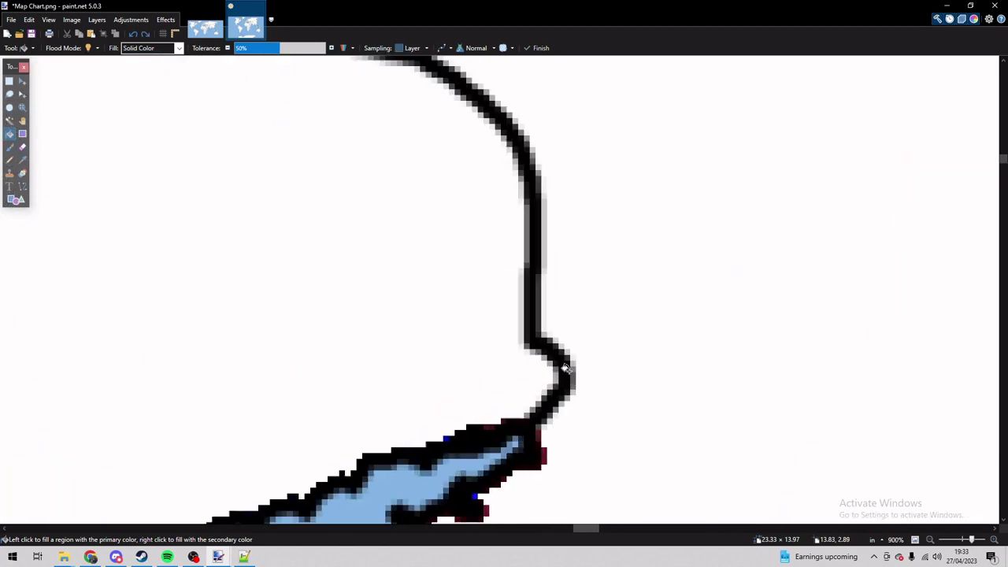
{"action": "key", "text": "b"}
{"action": "left_click_drag", "start_coordinate": [529, 412], "coordinate": [542, 423]}
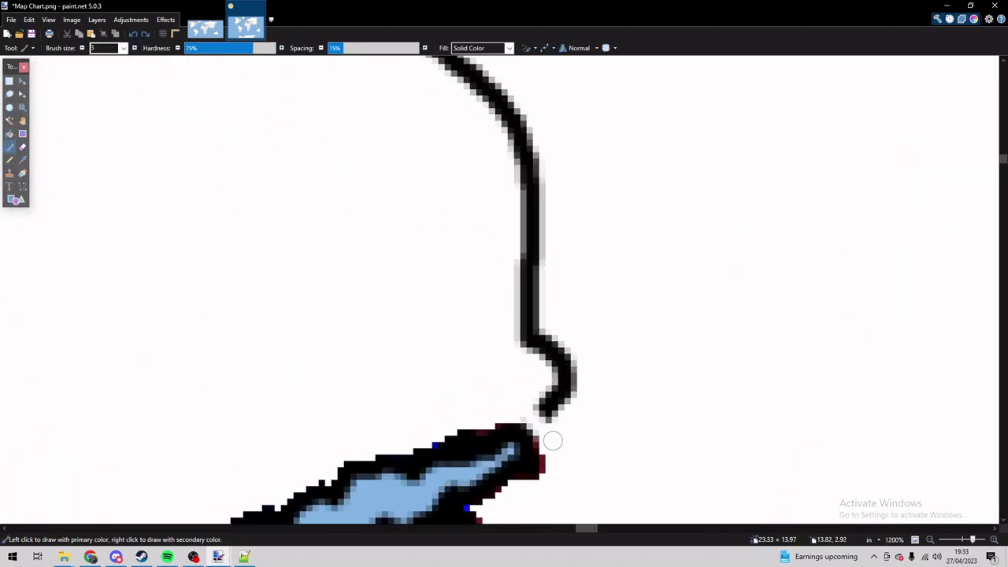
{"action": "scroll", "coordinate": [464, 304], "scroll_direction": "up", "scroll_amount": 2}
{"action": "scroll", "coordinate": [365, 304], "scroll_direction": "left", "scroll_amount": 6}
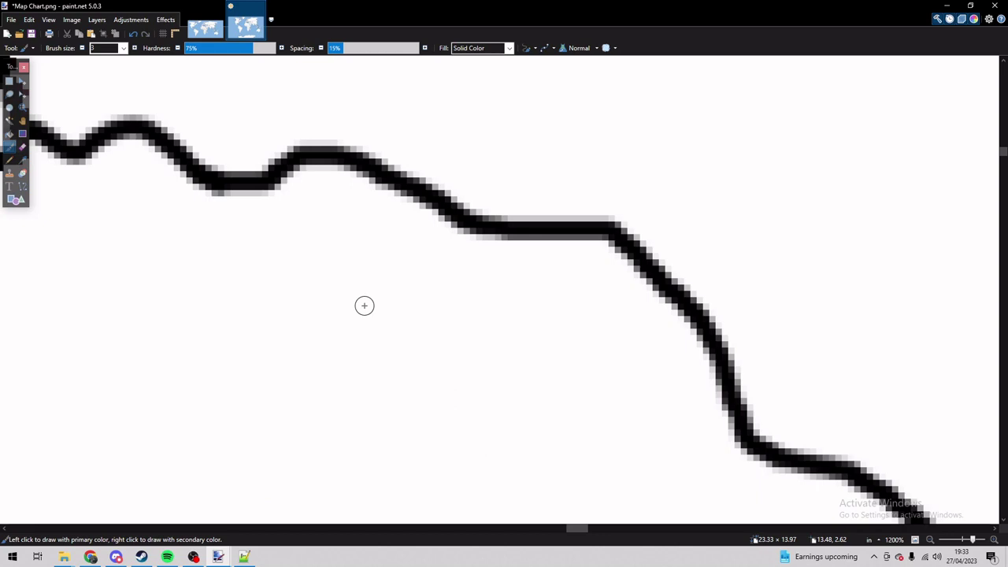
{"action": "left_click_drag", "start_coordinate": [475, 117], "coordinate": [477, 165]}
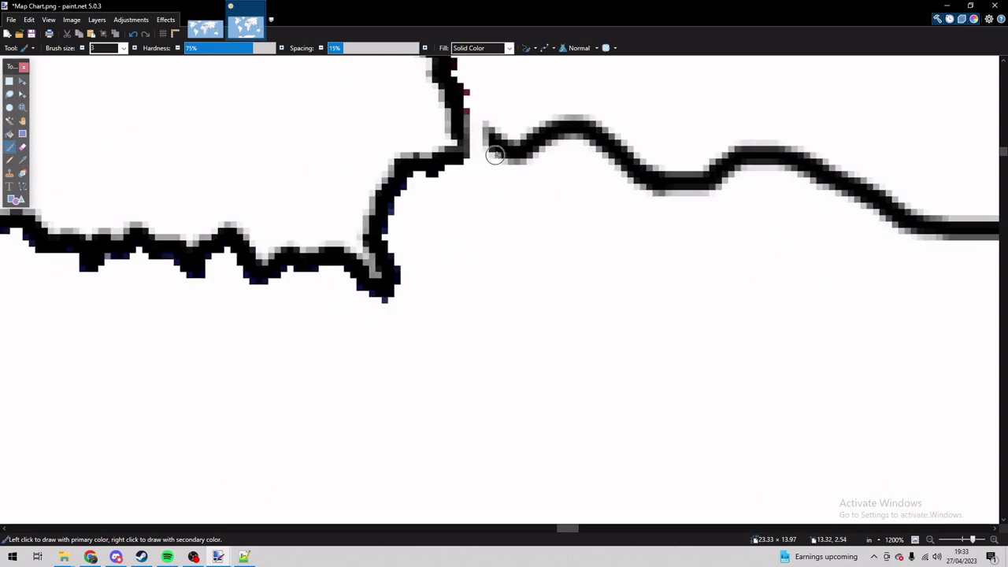
Fill the right-hand stroke solid black, bridge the two border strokes, and join the upper stroke to the coastline.
{"action": "key", "text": "f"}
{"action": "left_click", "coordinate": [504, 147]}
{"action": "key", "text": "b"}
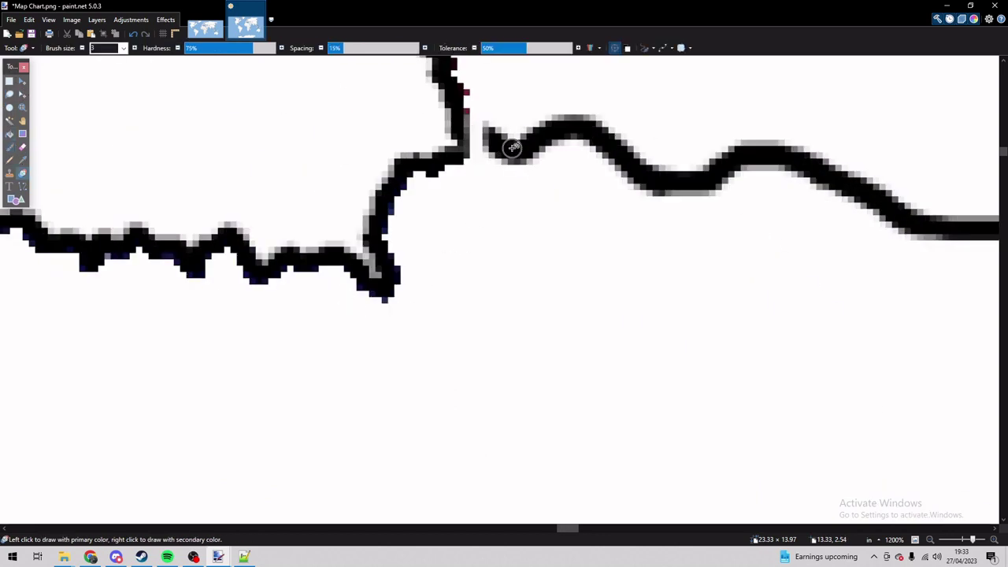
{"action": "left_click_drag", "start_coordinate": [510, 145], "coordinate": [473, 130]}
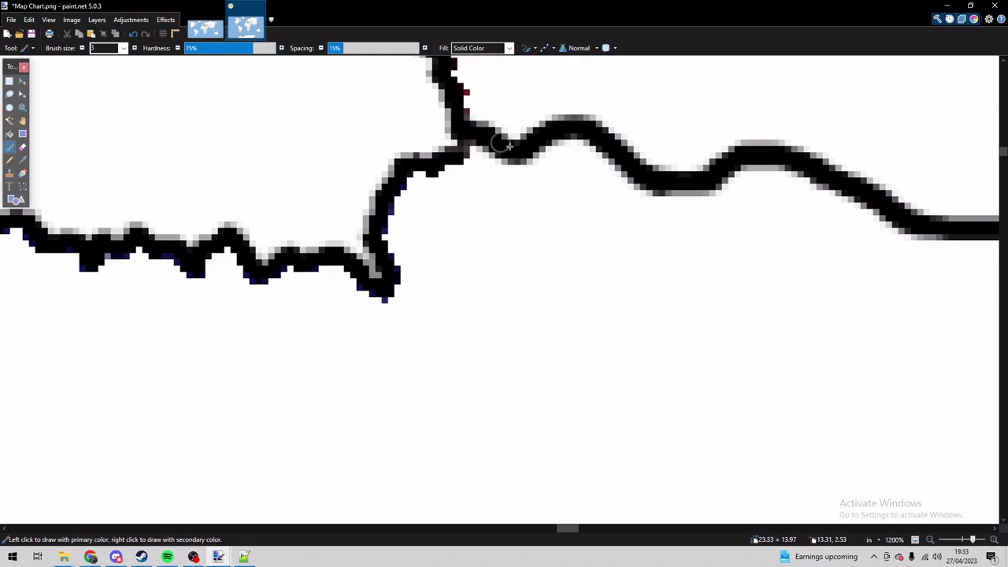
{"action": "scroll", "coordinate": [567, 227], "scroll_direction": "right", "scroll_amount": 5}
{"action": "scroll", "coordinate": [599, 223], "scroll_direction": "down", "scroll_amount": 4}
{"action": "mouse_move", "coordinate": [740, 272]}
{"action": "left_mouse_down"}
{"action": "mouse_move", "coordinate": [718, 308]}
{"action": "mouse_move", "coordinate": [738, 285]}
{"action": "left_mouse_up"}
{"action": "scroll", "coordinate": [737, 285], "scroll_direction": "down", "scroll_amount": 10}
{"action": "scroll", "coordinate": [618, 270], "scroll_direction": "up", "scroll_amount": 2}
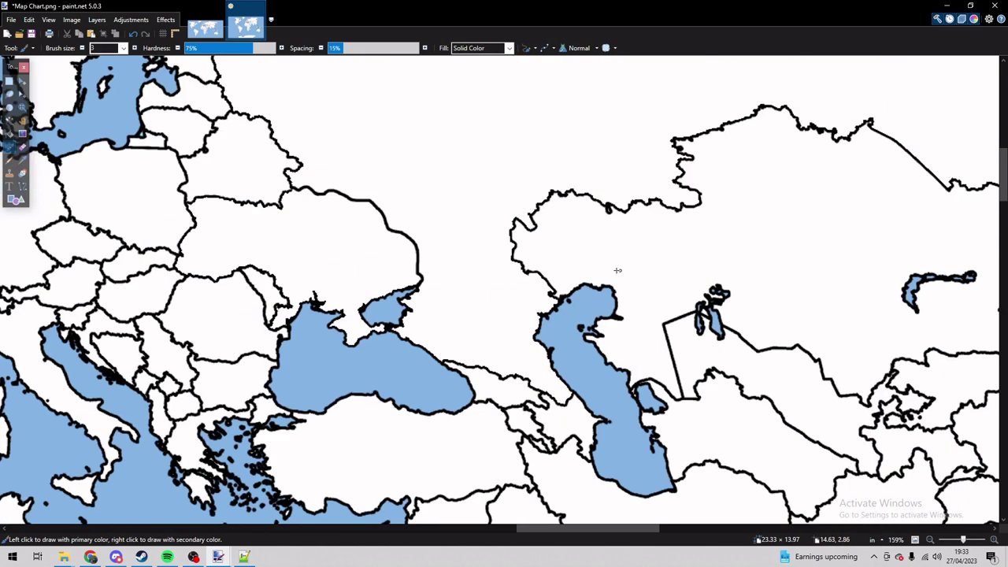
Close the border gap near the bend with a short black stroke, undoing the misplaced stroke and loop.
{"action": "scroll", "coordinate": [443, 293], "scroll_direction": "down", "scroll_amount": 5}
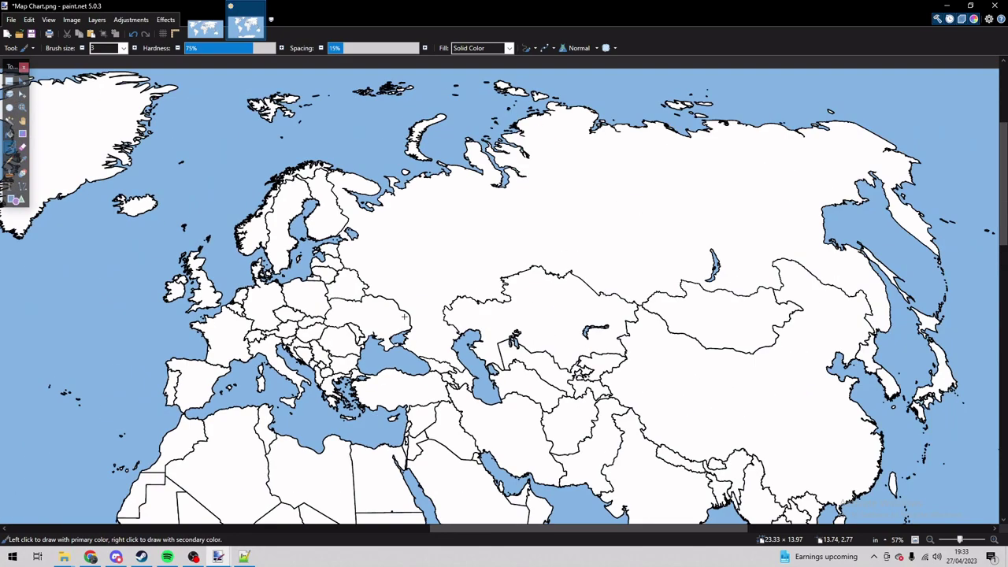
{"action": "scroll", "coordinate": [335, 288], "scroll_direction": "up", "scroll_amount": 4}
{"action": "scroll", "coordinate": [335, 288], "scroll_direction": "up", "scroll_amount": 8}
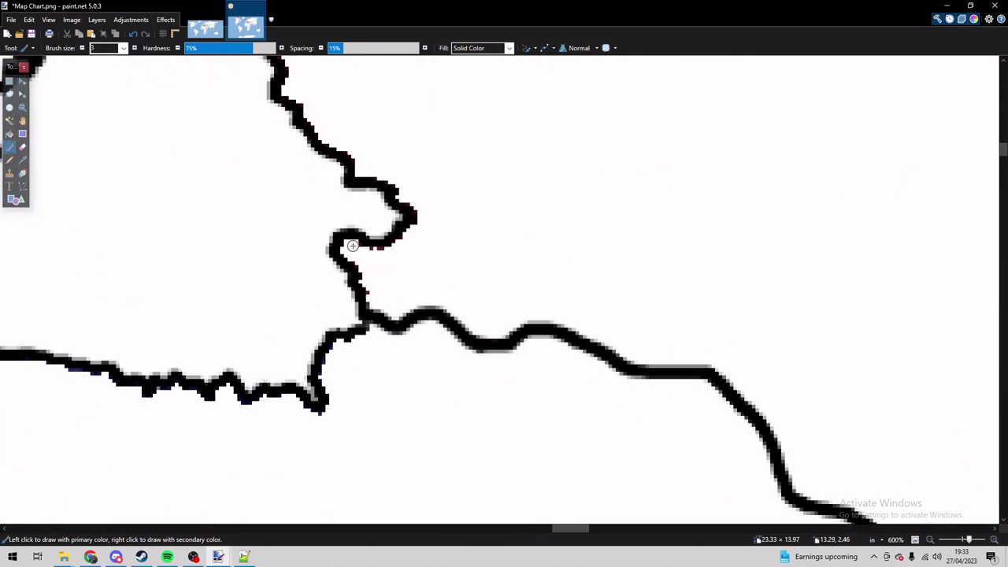
{"action": "left_click", "coordinate": [407, 285]}
{"action": "left_click_drag", "start_coordinate": [405, 287], "coordinate": [370, 260]}
{"action": "key", "text": "ctrl+z"}
{"action": "mouse_move", "coordinate": [398, 229]}
{"action": "left_mouse_down"}
{"action": "mouse_move", "coordinate": [431, 251]}
{"action": "mouse_move", "coordinate": [410, 271]}
{"action": "mouse_move", "coordinate": [437, 319]}
{"action": "left_mouse_up"}
{"action": "key", "text": "f"}
{"action": "key", "text": "ctrl+z"}
{"action": "scroll", "coordinate": [421, 276], "scroll_direction": "down", "scroll_amount": 9}
{"action": "scroll", "coordinate": [350, 282], "scroll_direction": "down", "scroll_amount": 5}
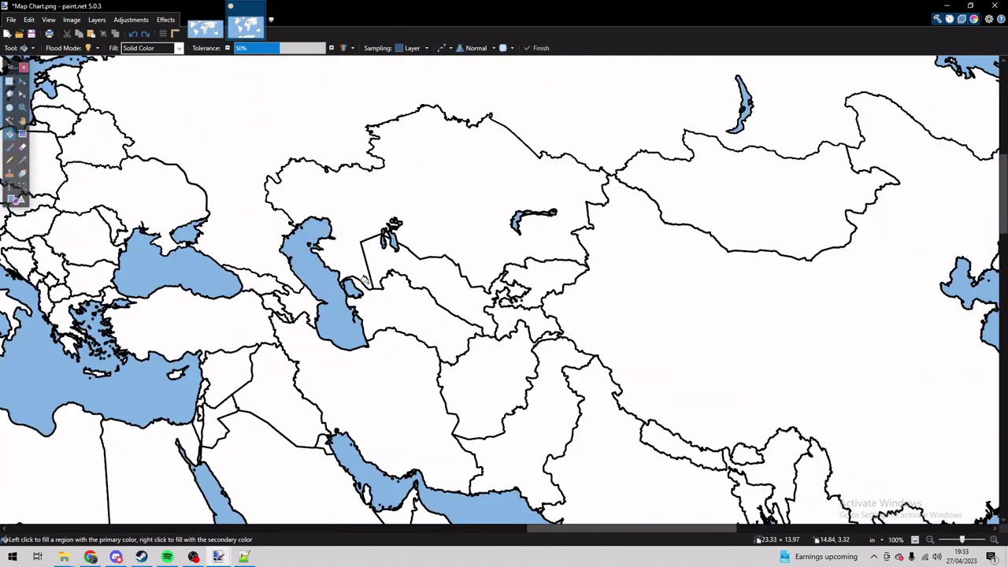
{"action": "scroll", "coordinate": [345, 282], "scroll_direction": "up", "scroll_amount": 6}
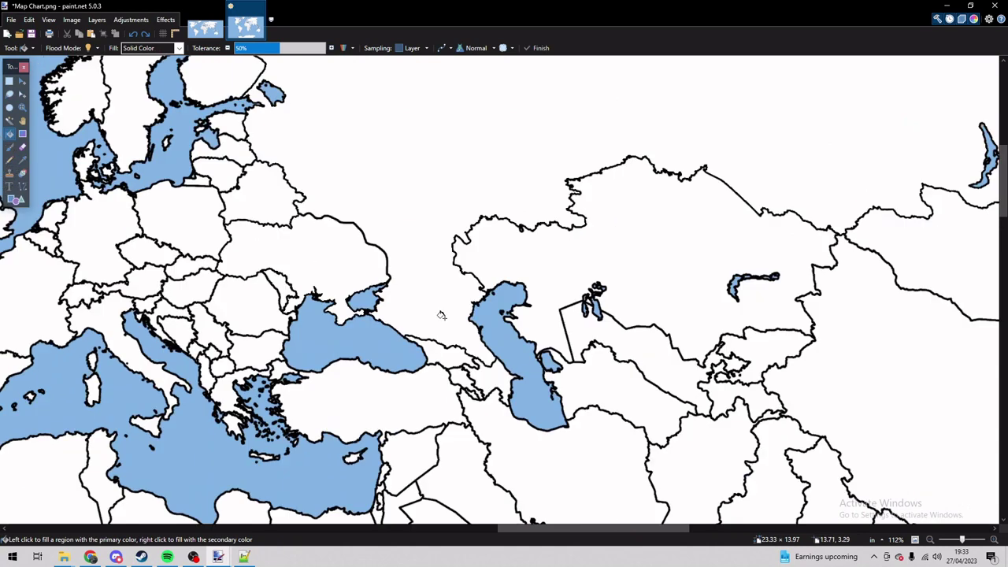
Bucket-fill Russia red and Kazakhstan blue, then enlarge the brush considerably.
{"action": "left_click", "coordinate": [408, 230]}
{"action": "key", "text": "b"}
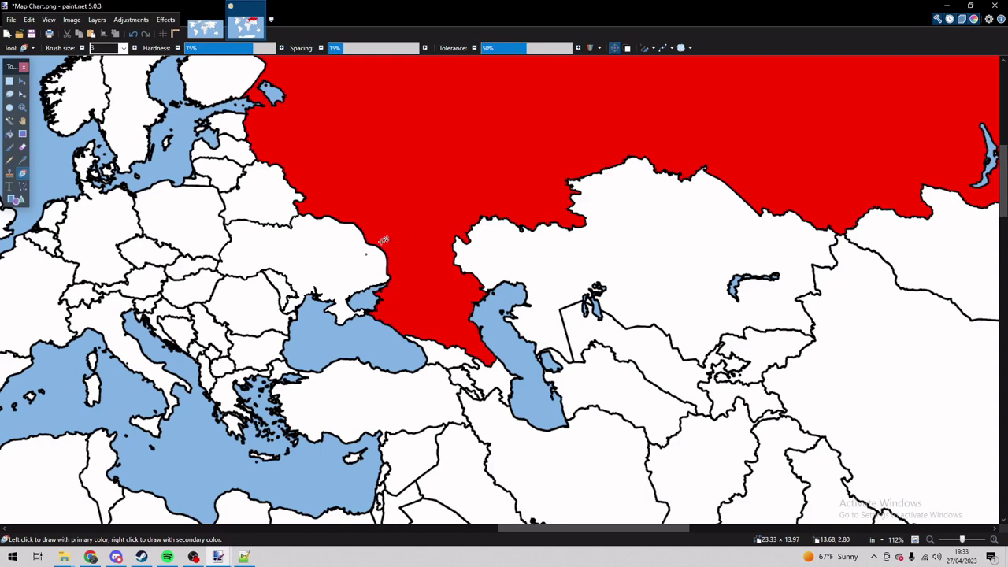
{"action": "key", "text": "f"}
{"action": "left_click", "coordinate": [610, 239]}
{"action": "key", "text": "b"}
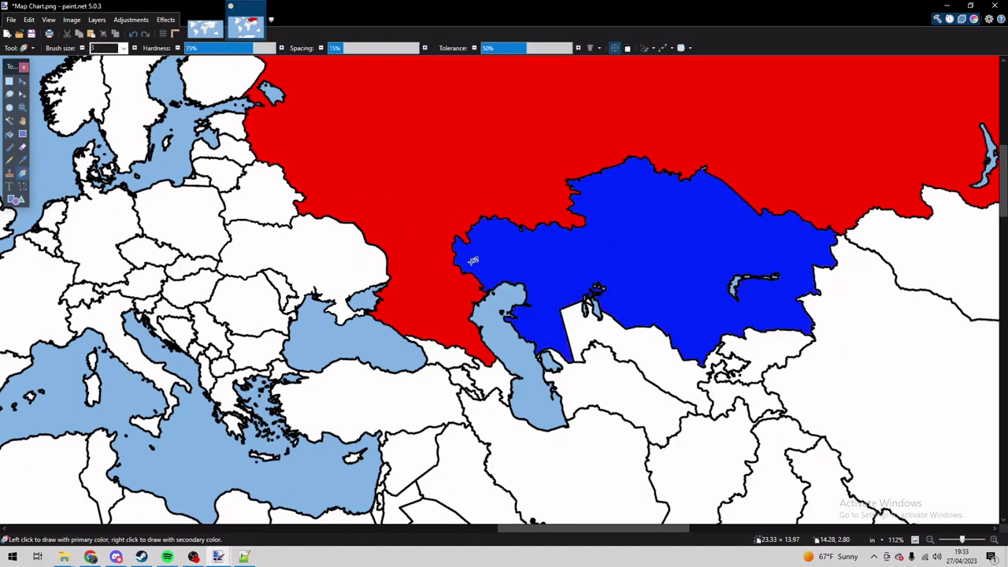
{"action": "key", "text": "bracketright"}
{"action": "key", "text": "bracketright"}
{"action": "key", "text": "bracketright"}
{"action": "key", "text": "bracketright"}
{"action": "key", "text": "bracketright"}
Recolor Kazakhstan's blue to pink with the Recolor tool.
{"action": "left_click", "coordinate": [513, 253]}
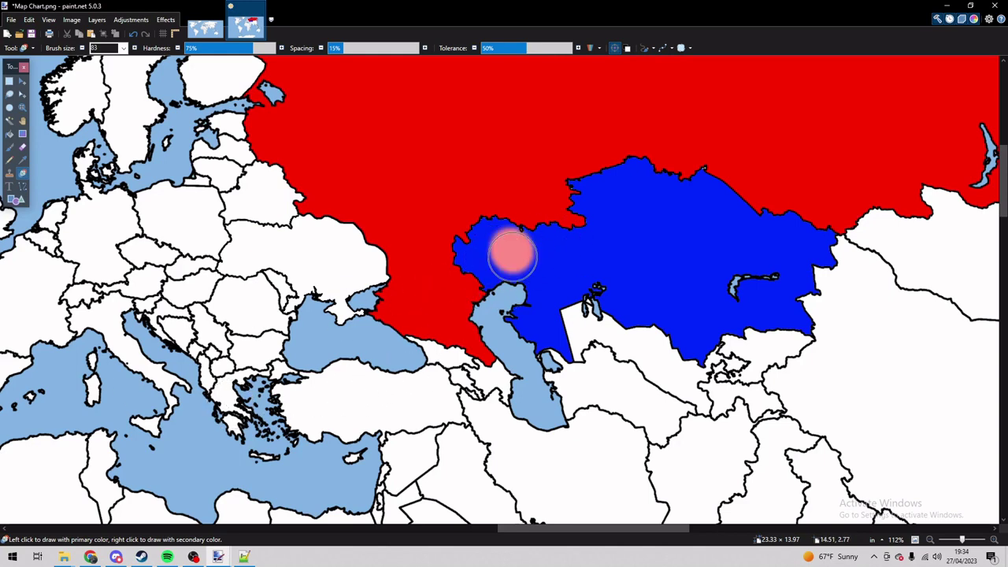
{"action": "mouse_move", "coordinate": [513, 254]}
{"action": "left_mouse_down"}
{"action": "mouse_move", "coordinate": [486, 242]}
{"action": "mouse_move", "coordinate": [653, 247]}
{"action": "mouse_move", "coordinate": [768, 233]}
{"action": "left_mouse_up"}
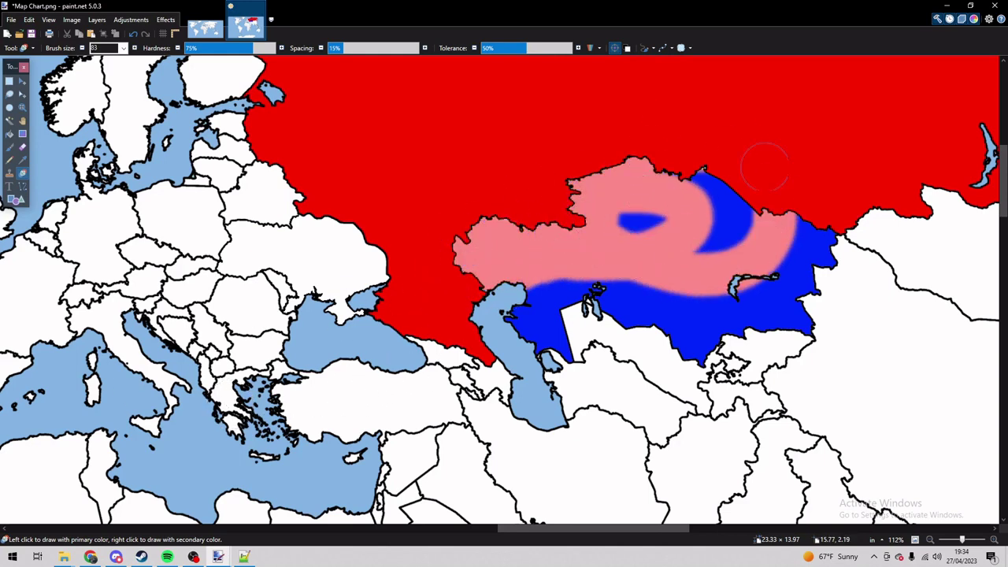
{"action": "mouse_move", "coordinate": [765, 167]}
{"action": "left_mouse_down"}
{"action": "mouse_move", "coordinate": [708, 170]}
{"action": "mouse_move", "coordinate": [617, 198]}
{"action": "mouse_move", "coordinate": [622, 246]}
{"action": "mouse_move", "coordinate": [869, 283]}
{"action": "mouse_move", "coordinate": [883, 268]}
{"action": "mouse_move", "coordinate": [836, 260]}
{"action": "mouse_move", "coordinate": [827, 299]}
{"action": "mouse_move", "coordinate": [829, 273]}
{"action": "mouse_move", "coordinate": [787, 304]}
{"action": "mouse_move", "coordinate": [602, 325]}
{"action": "mouse_move", "coordinate": [589, 298]}
{"action": "mouse_move", "coordinate": [542, 340]}
{"action": "left_mouse_up"}
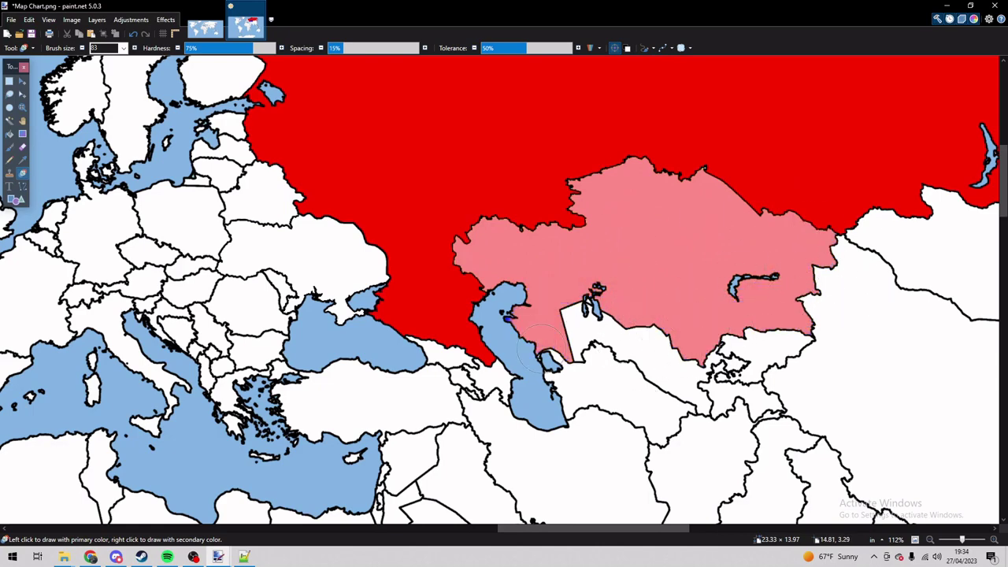
{"action": "scroll", "coordinate": [637, 290], "scroll_direction": "right", "scroll_amount": 5}
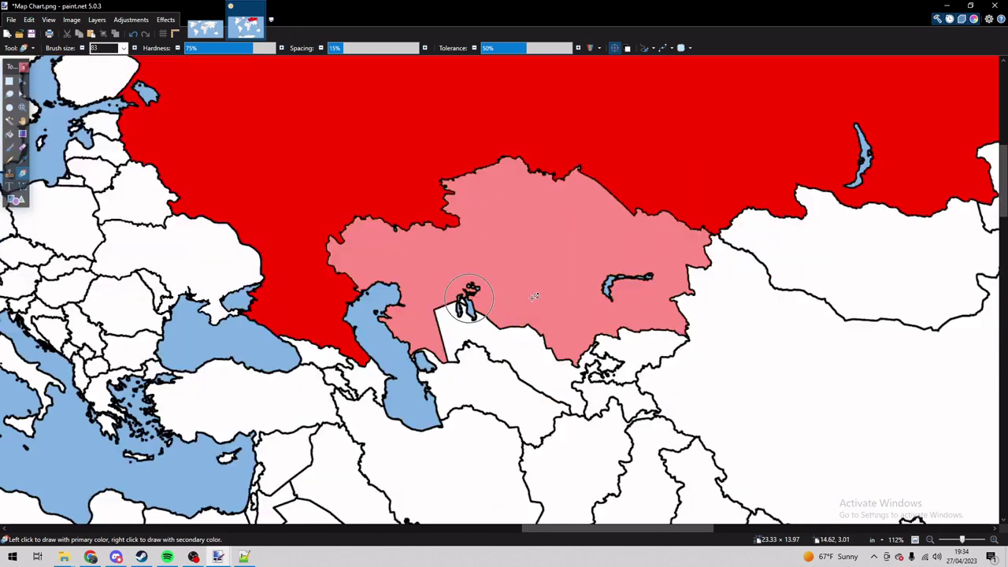
Brush over the Russia–Kazakhstan border north of the Caspian, then undo the accidental blue dab.
{"action": "key", "text": "b"}
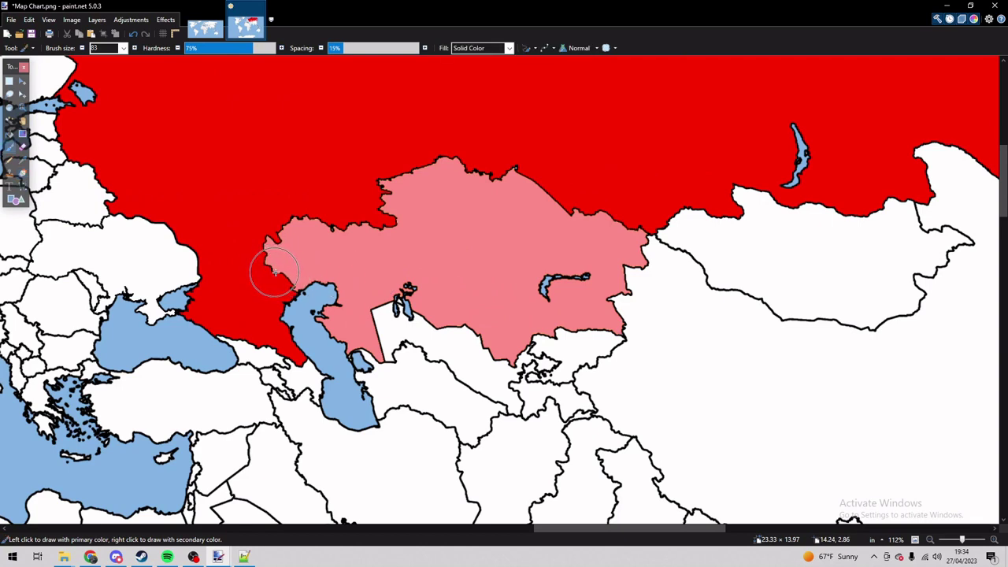
{"action": "left_click", "coordinate": [275, 273]}
{"action": "left_click", "coordinate": [276, 273]}
{"action": "left_click", "coordinate": [280, 275]}
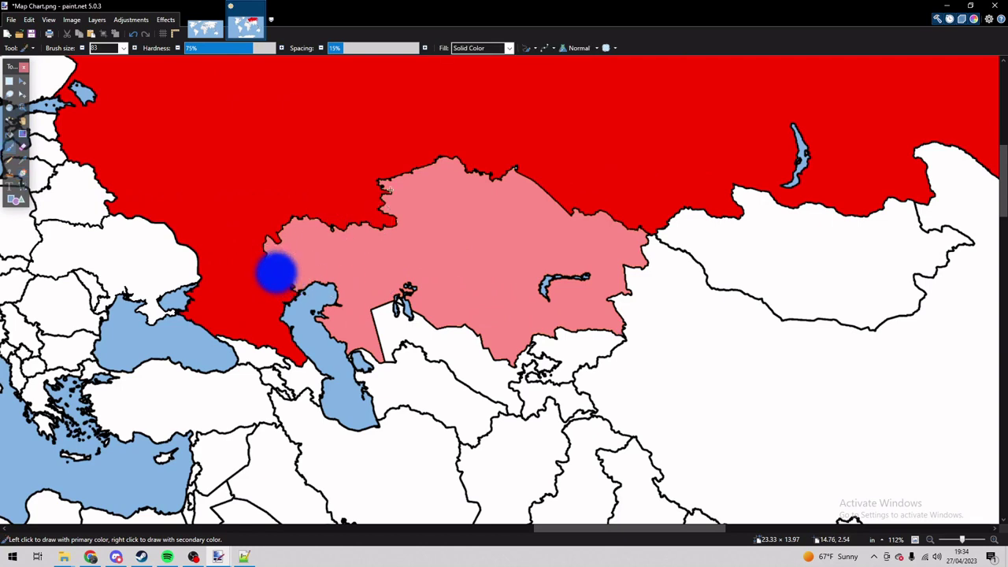
{"action": "key", "text": "ctrl+z"}
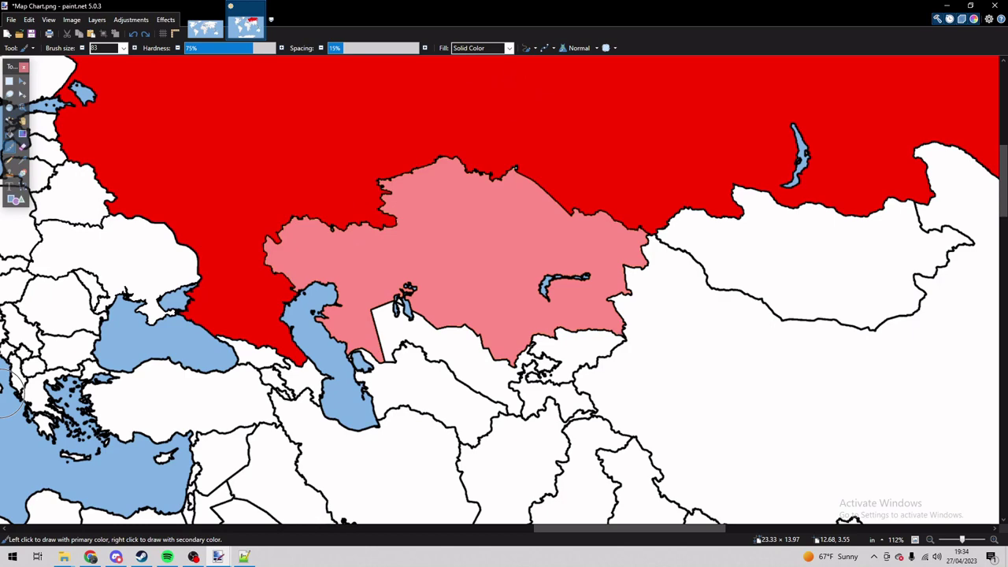
{"action": "scroll", "coordinate": [293, 286], "scroll_direction": "up", "scroll_amount": 8}
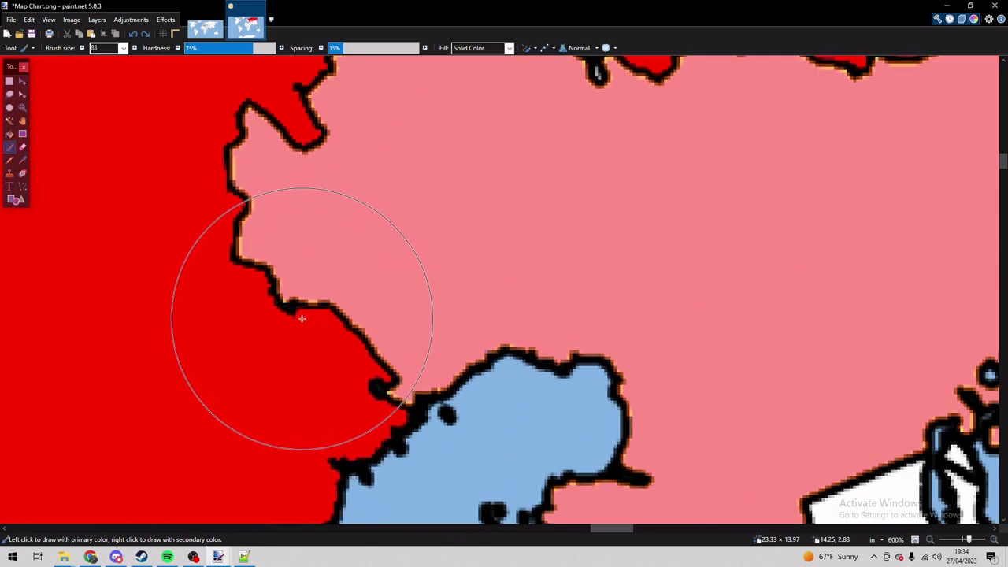
Paint a wide white Paintbrush band over the old Russia–Kazakhstan border.
{"action": "left_click", "coordinate": [302, 318]}
{"action": "key", "text": "ctrl+z"}
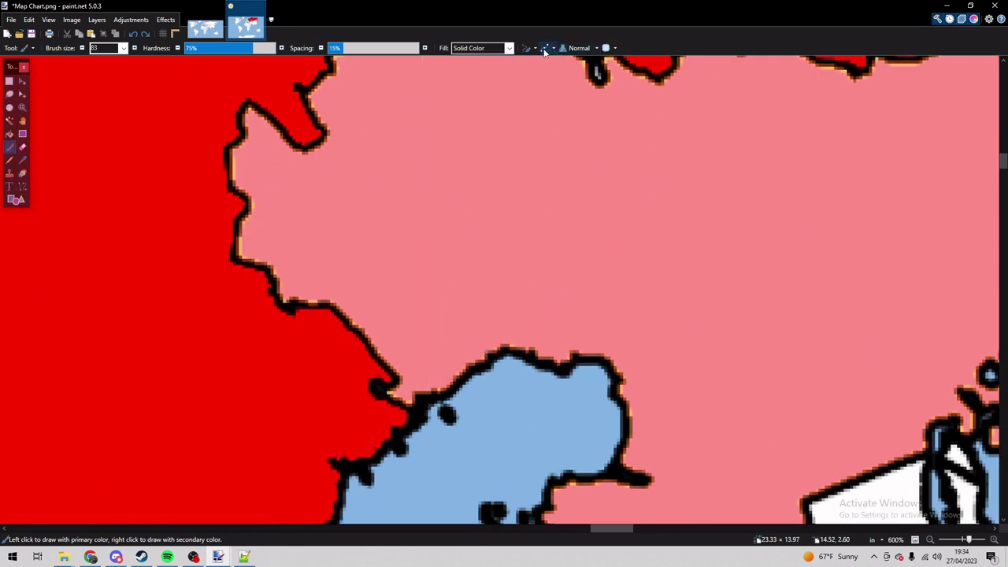
{"action": "mouse_move", "coordinate": [302, 338]}
{"action": "left_mouse_down"}
{"action": "mouse_move", "coordinate": [282, 245]}
{"action": "mouse_move", "coordinate": [309, 147]}
{"action": "mouse_move", "coordinate": [416, 118]}
{"action": "left_mouse_up"}
{"action": "scroll", "coordinate": [416, 119], "scroll_direction": "down", "scroll_amount": 8}
{"action": "mouse_move", "coordinate": [404, 153]}
{"action": "left_mouse_down"}
{"action": "mouse_move", "coordinate": [422, 130]}
{"action": "mouse_move", "coordinate": [486, 130]}
{"action": "mouse_move", "coordinate": [496, 104]}
{"action": "mouse_move", "coordinate": [539, 89]}
{"action": "mouse_move", "coordinate": [608, 89]}
{"action": "mouse_move", "coordinate": [661, 115]}
{"action": "mouse_move", "coordinate": [718, 123]}
{"action": "mouse_move", "coordinate": [698, 147]}
{"action": "left_mouse_up"}
{"action": "scroll", "coordinate": [698, 147], "scroll_direction": "up", "scroll_amount": 6}
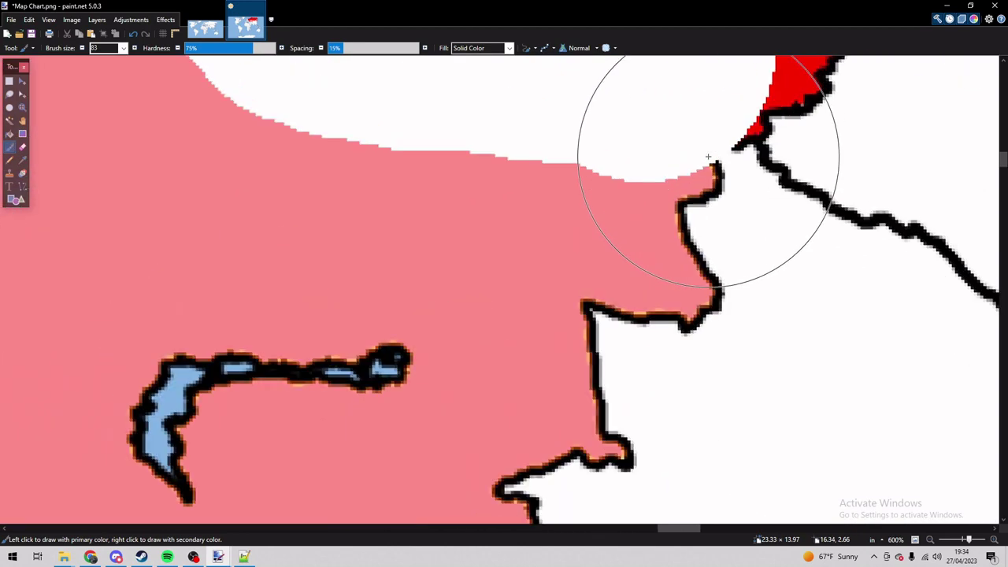
Reduce the brush size to 3 and draw a black line closing the coastline gap.
{"action": "key", "text": "bracketleft"}
{"action": "key", "text": "bracketleft"}
{"action": "key", "text": "bracketleft"}
{"action": "key", "text": "bracketleft"}
{"action": "key", "text": "bracketleft"}
{"action": "key", "text": "bracketleft"}
{"action": "key", "text": "bracketleft"}
{"action": "key", "text": "bracketleft"}
{"action": "key", "text": "bracketleft"}
{"action": "key", "text": "bracketleft"}
{"action": "key", "text": "bracketleft"}
{"action": "key", "text": "bracketleft"}
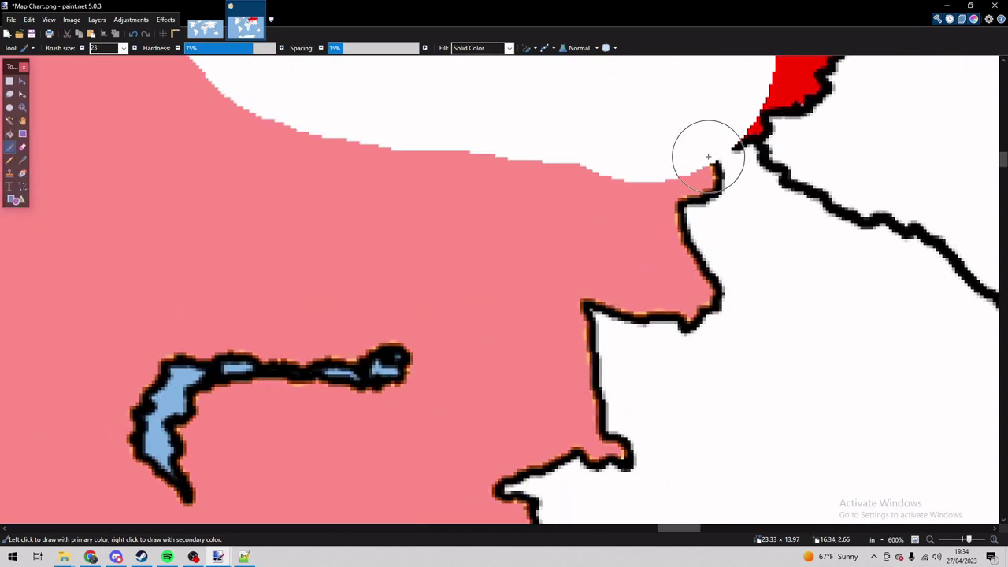
{"action": "key", "text": "bracketleft"}
{"action": "key", "text": "bracketleft"}
{"action": "key", "text": "bracketleft"}
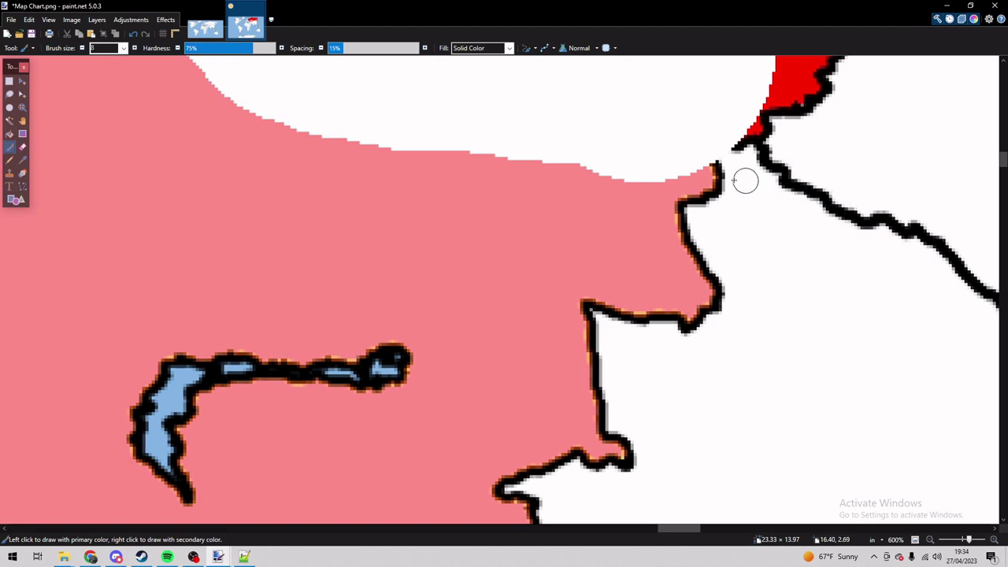
{"action": "key", "text": "bracketleft"}
{"action": "left_click_drag", "start_coordinate": [719, 177], "coordinate": [736, 152]}
{"action": "scroll", "coordinate": [736, 151], "scroll_direction": "down", "scroll_amount": 4}
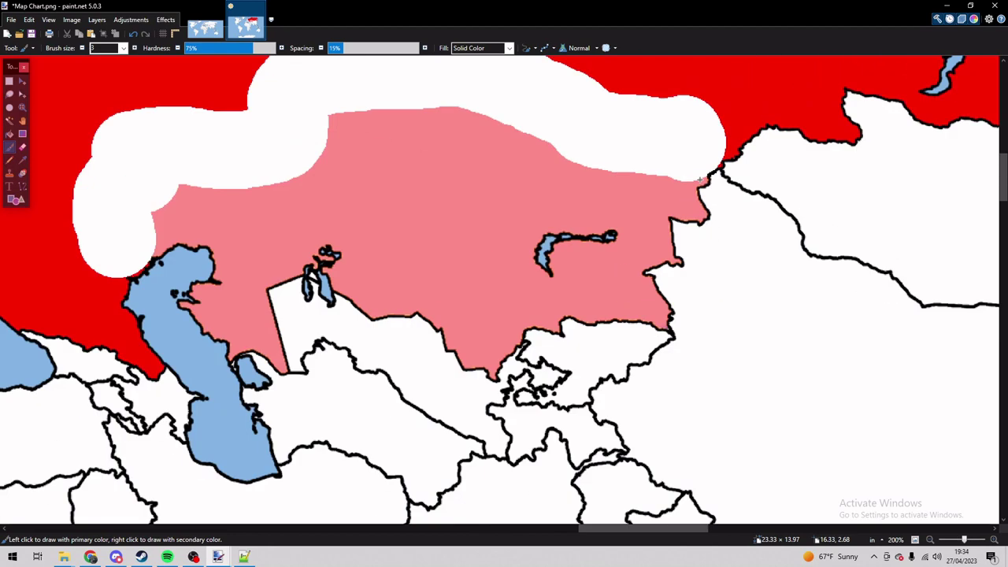
{"action": "scroll", "coordinate": [701, 180], "scroll_direction": "down", "scroll_amount": 4}
Flood-fill the Kazakhstan region black with the Paint Bucket, then undo the black and red fills.
{"action": "key", "text": "f"}
{"action": "left_click", "coordinate": [570, 193]}
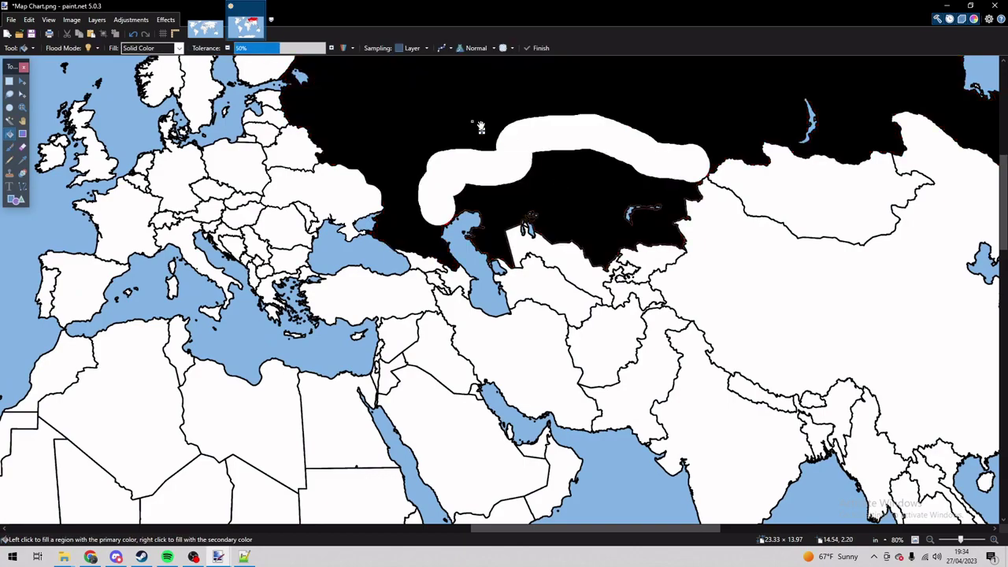
{"action": "key", "text": "ctrl+z"}
{"action": "key", "text": "ctrl+z"}
{"action": "key", "text": "ctrl+z"}
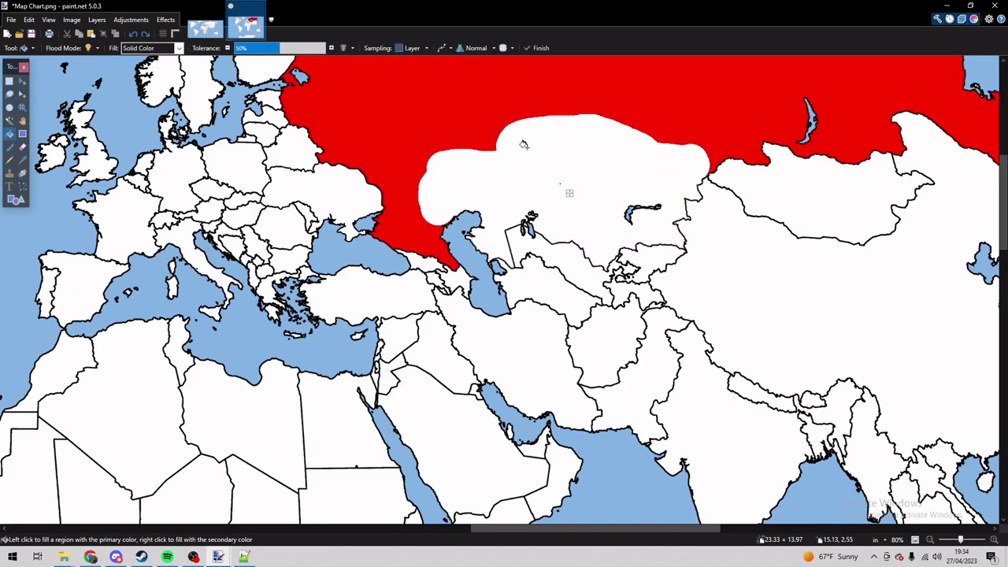
{"action": "scroll", "coordinate": [567, 205], "scroll_direction": "down", "scroll_amount": 5}
{"action": "scroll", "coordinate": [555, 260], "scroll_direction": "up", "scroll_amount": 6}
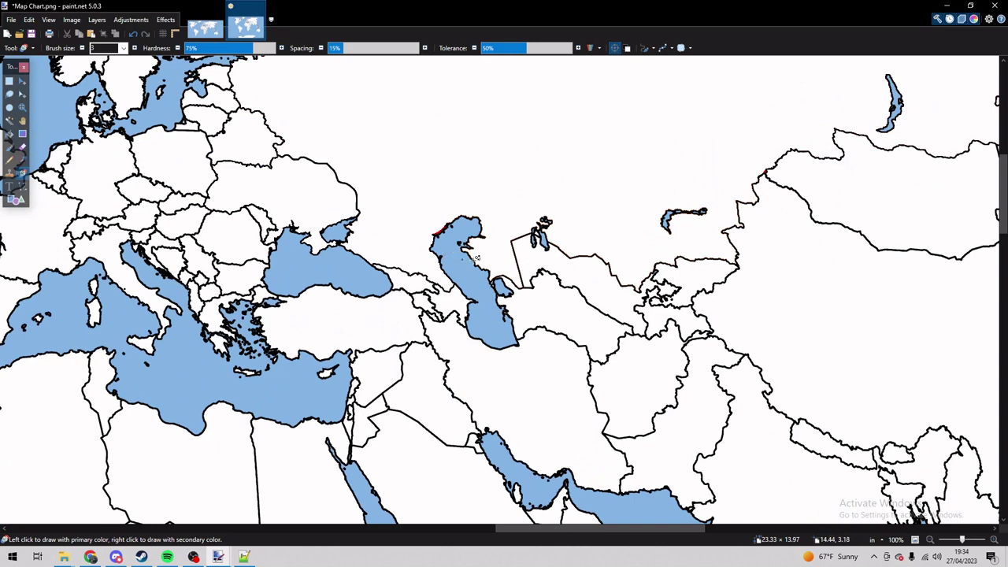
At 1200% zoom, paint the stray red pixels on the northern Caspian coast black.
{"action": "scroll", "coordinate": [705, 211], "scroll_direction": "up", "scroll_amount": 6}
{"action": "key", "text": "f"}
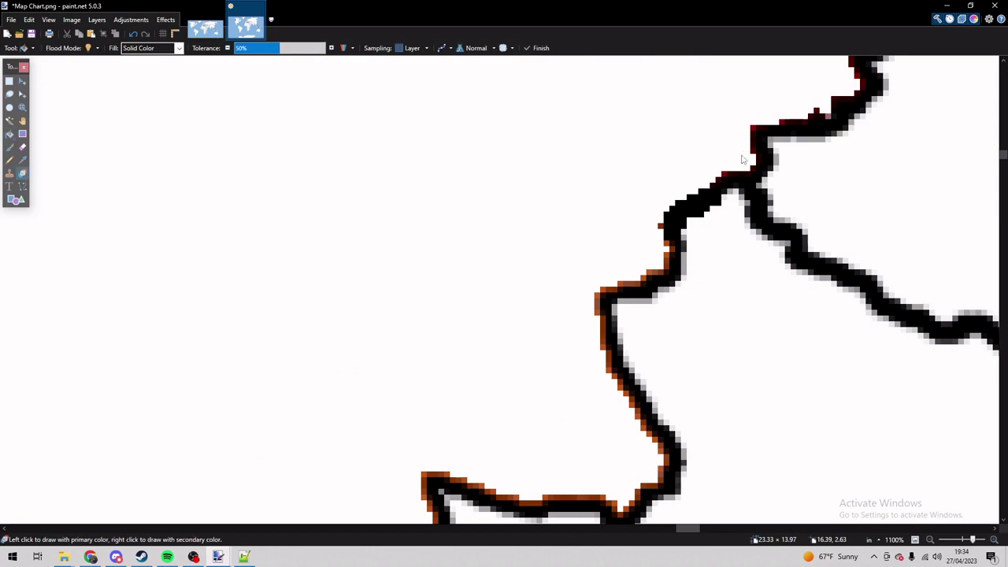
{"action": "key", "text": "b"}
{"action": "scroll", "coordinate": [630, 256], "scroll_direction": "down", "scroll_amount": 3}
{"action": "scroll", "coordinate": [630, 256], "scroll_direction": "down", "scroll_amount": 4}
{"action": "scroll", "coordinate": [630, 257], "scroll_direction": "left", "scroll_amount": 3}
{"action": "scroll", "coordinate": [630, 257], "scroll_direction": "right", "scroll_amount": 3}
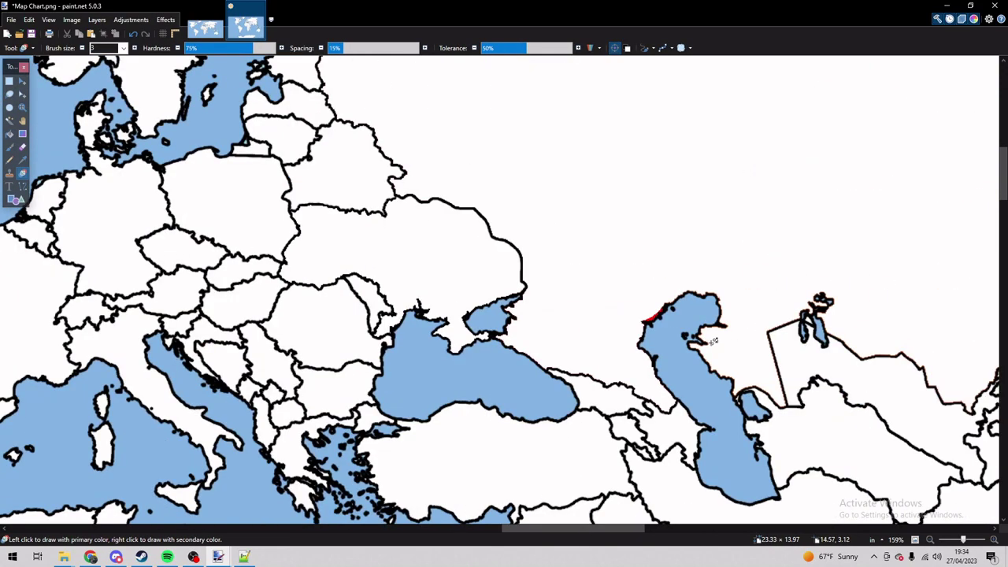
{"action": "scroll", "coordinate": [578, 302], "scroll_direction": "up", "scroll_amount": 6}
{"action": "scroll", "coordinate": [578, 302], "scroll_direction": "up", "scroll_amount": 1}
{"action": "mouse_move", "coordinate": [467, 274]}
{"action": "left_mouse_down"}
{"action": "mouse_move", "coordinate": [542, 269]}
{"action": "mouse_move", "coordinate": [585, 206]}
{"action": "mouse_move", "coordinate": [618, 182]}
{"action": "left_mouse_up"}
{"action": "scroll", "coordinate": [561, 315], "scroll_direction": "down", "scroll_amount": 10}
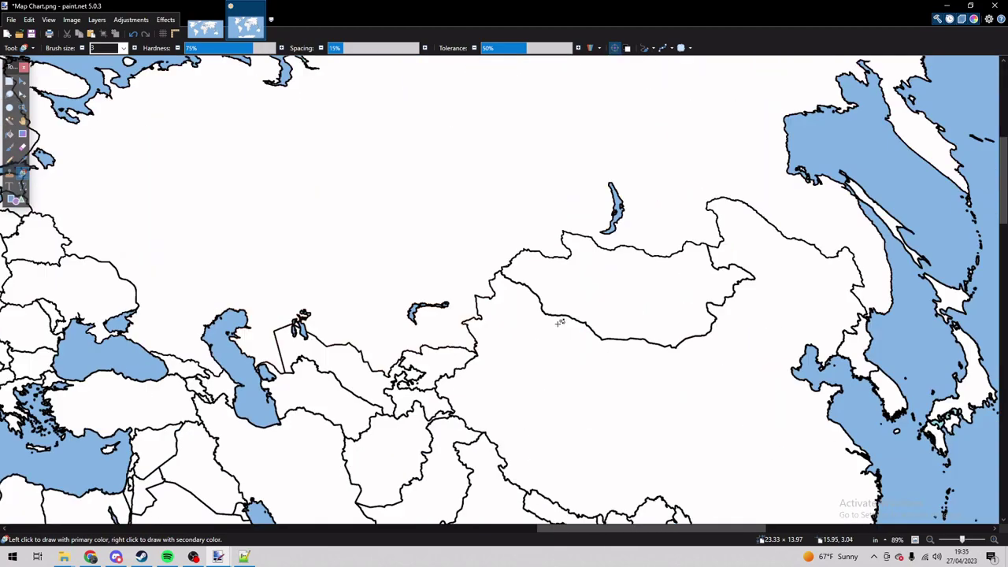
{"action": "scroll", "coordinate": [527, 331], "scroll_direction": "up", "scroll_amount": 3}
{"action": "scroll", "coordinate": [496, 370], "scroll_direction": "left", "scroll_amount": 3}
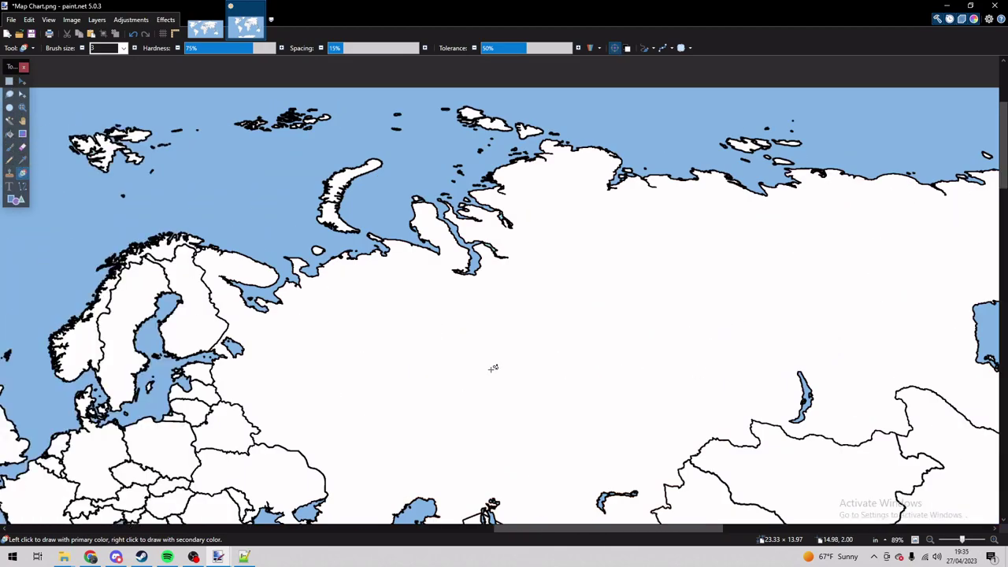
{"action": "scroll", "coordinate": [493, 368], "scroll_direction": "down", "scroll_amount": 4}
{"action": "scroll", "coordinate": [435, 281], "scroll_direction": "up", "scroll_amount": 2}
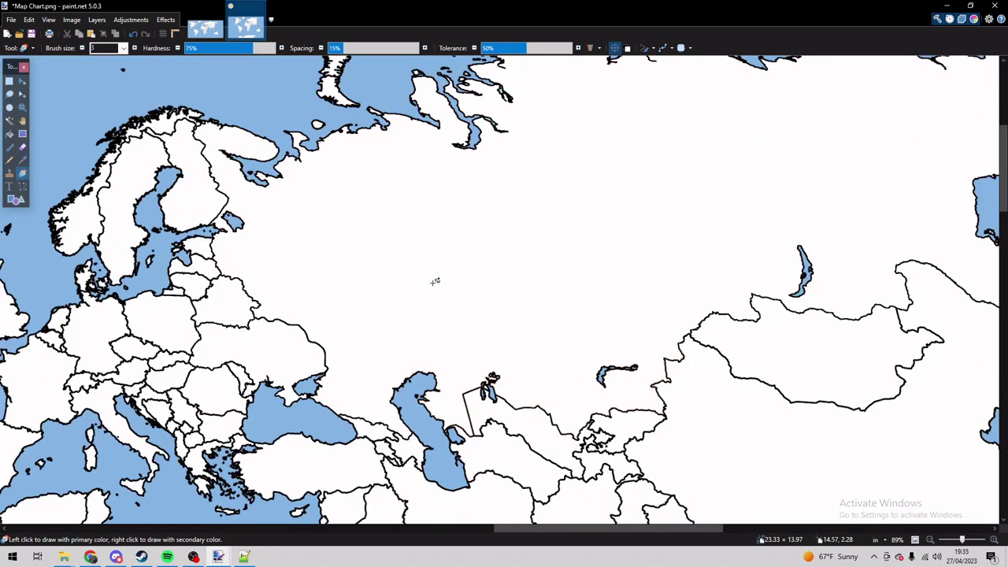